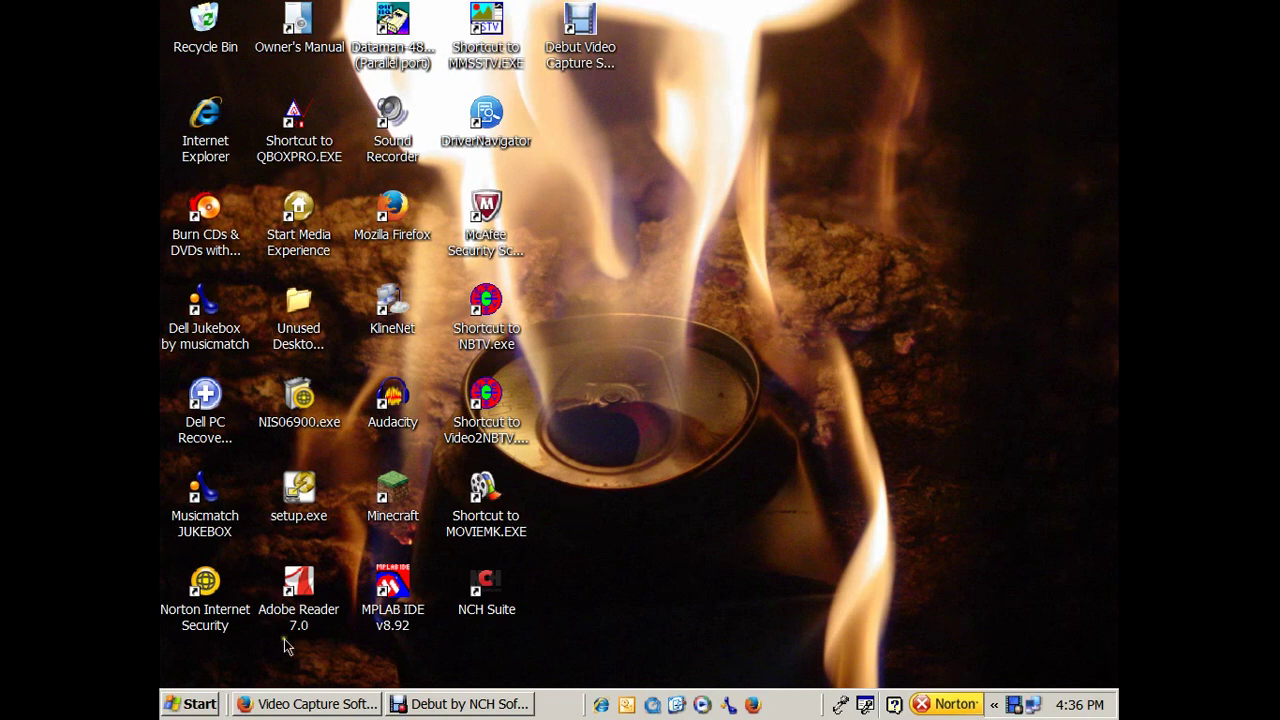
# Open the Windows XP Start menu to show programs and places.
pyautogui.click(187, 706)
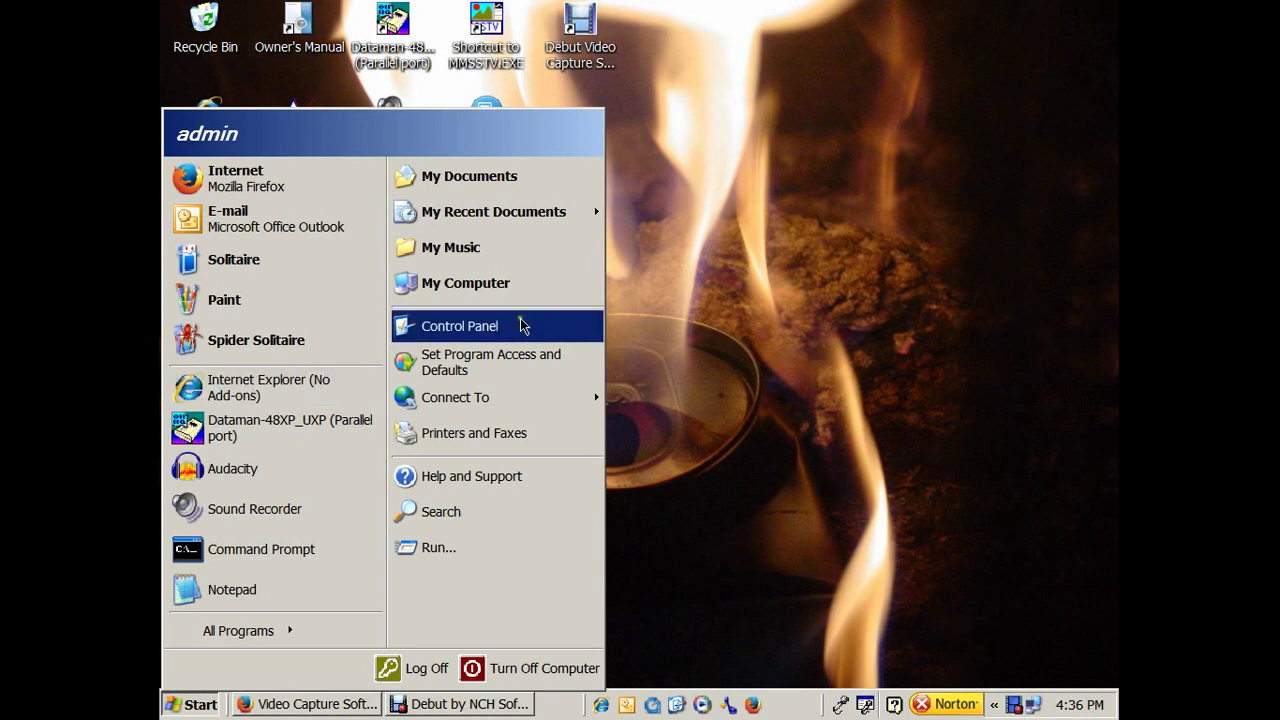
# Go through My Computer and Local Disk (C:) into the C:\QBOX folder.
pyautogui.click(689, 300)
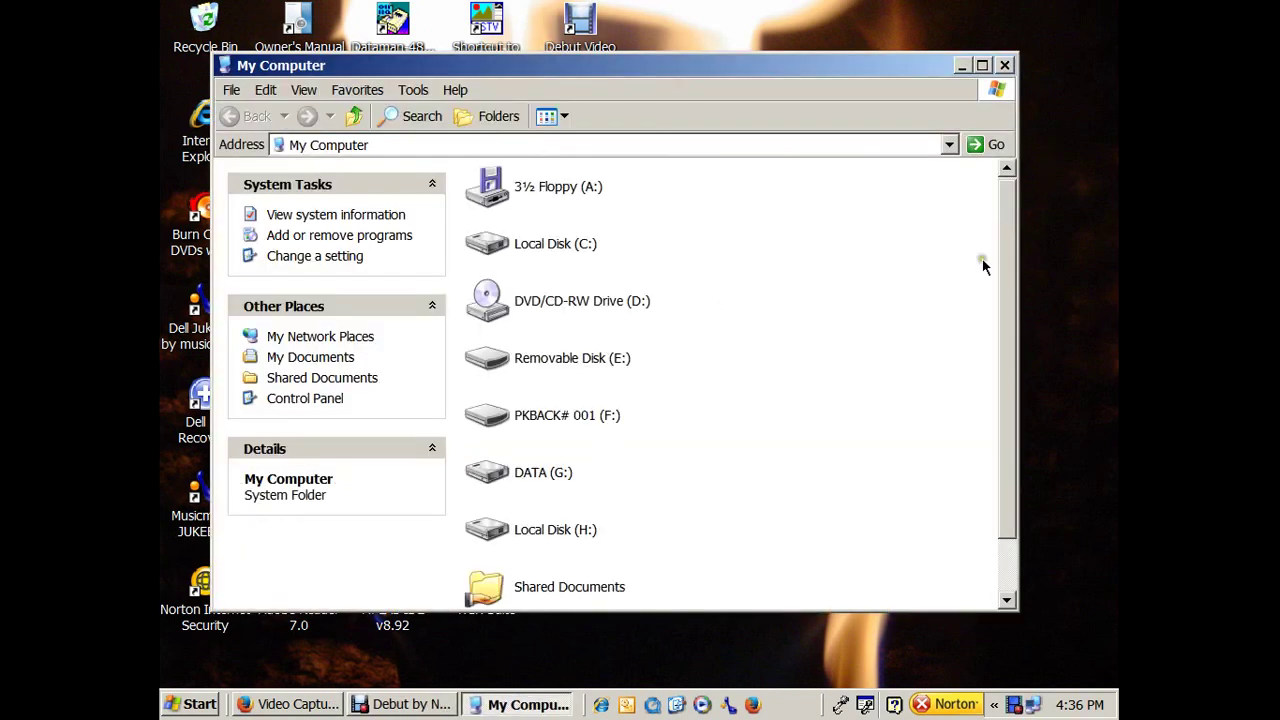
pyautogui.scroll(-1, 1005, 210)
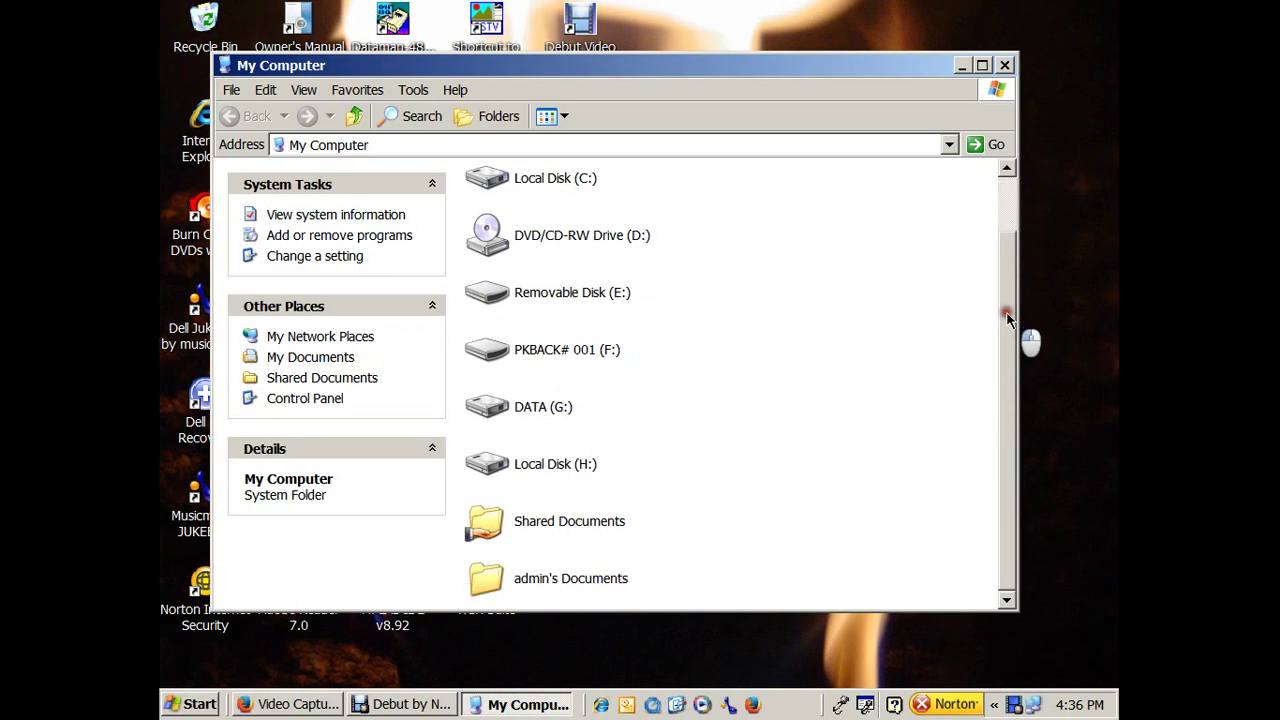
pyautogui.doubleClick(575, 178)
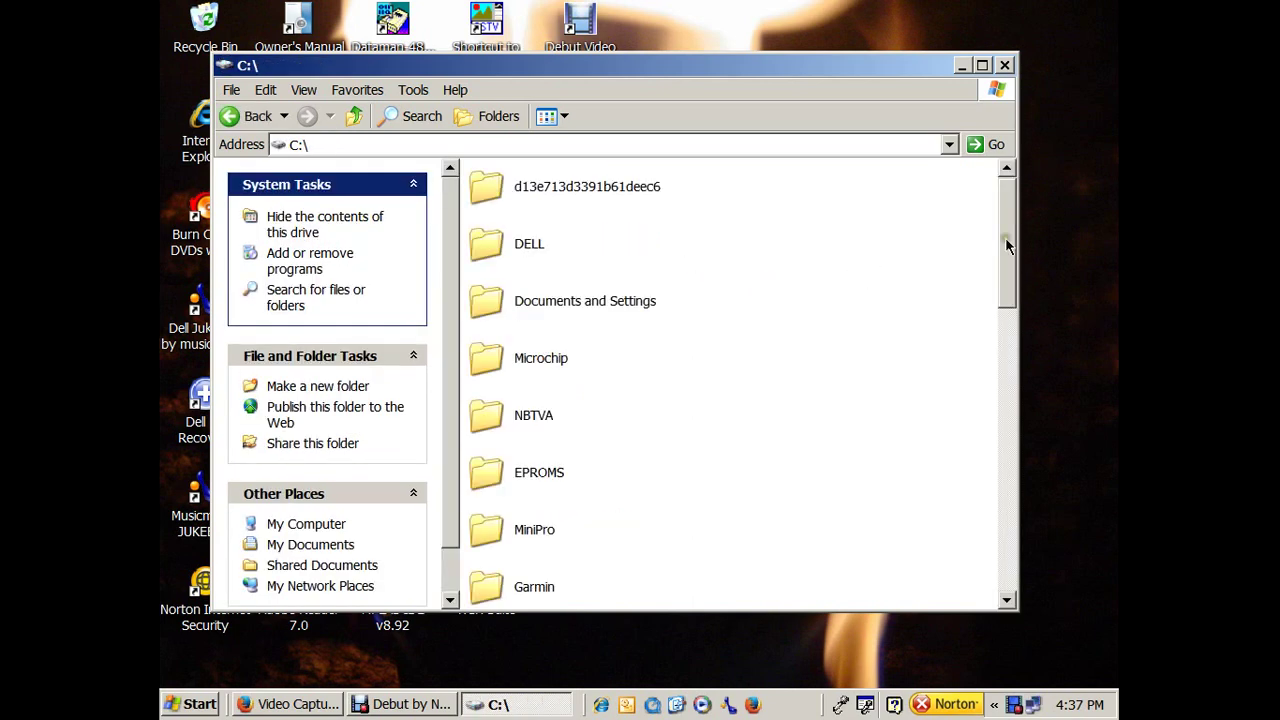
pyautogui.moveTo(1005, 228); pyautogui.dragTo(1006, 386)
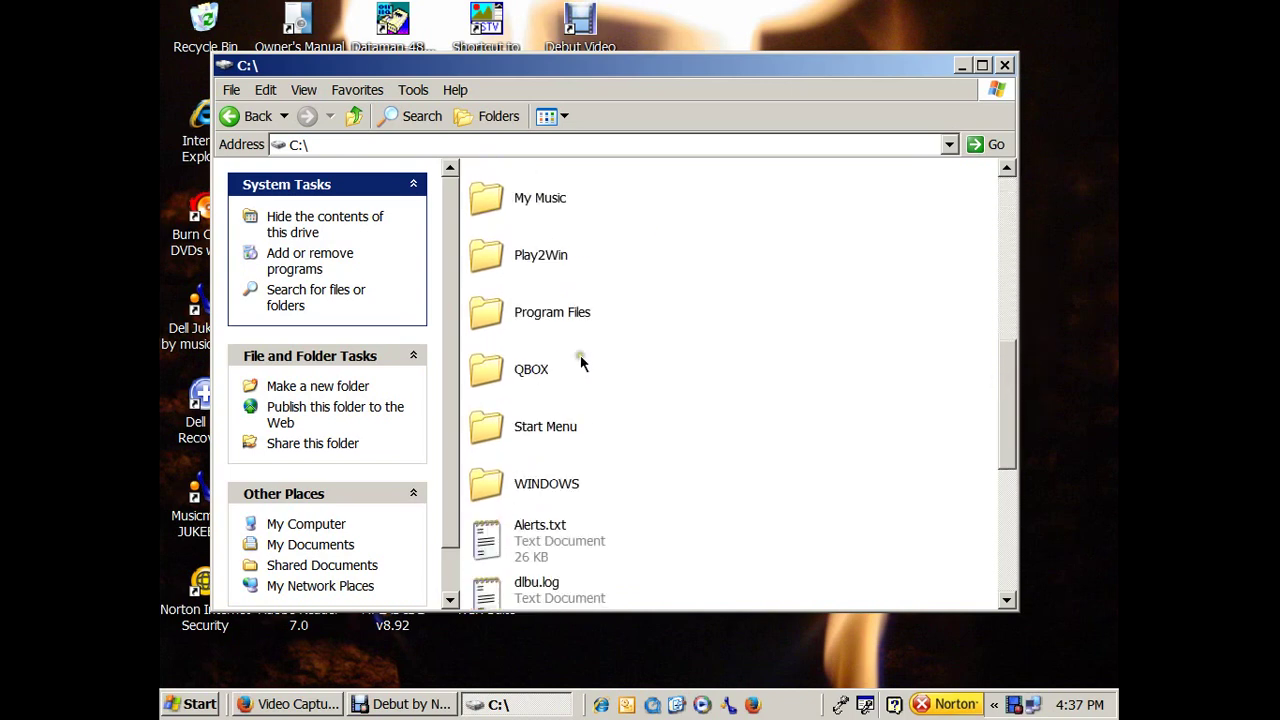
pyautogui.click(528, 369)
pyautogui.doubleClick(528, 369)
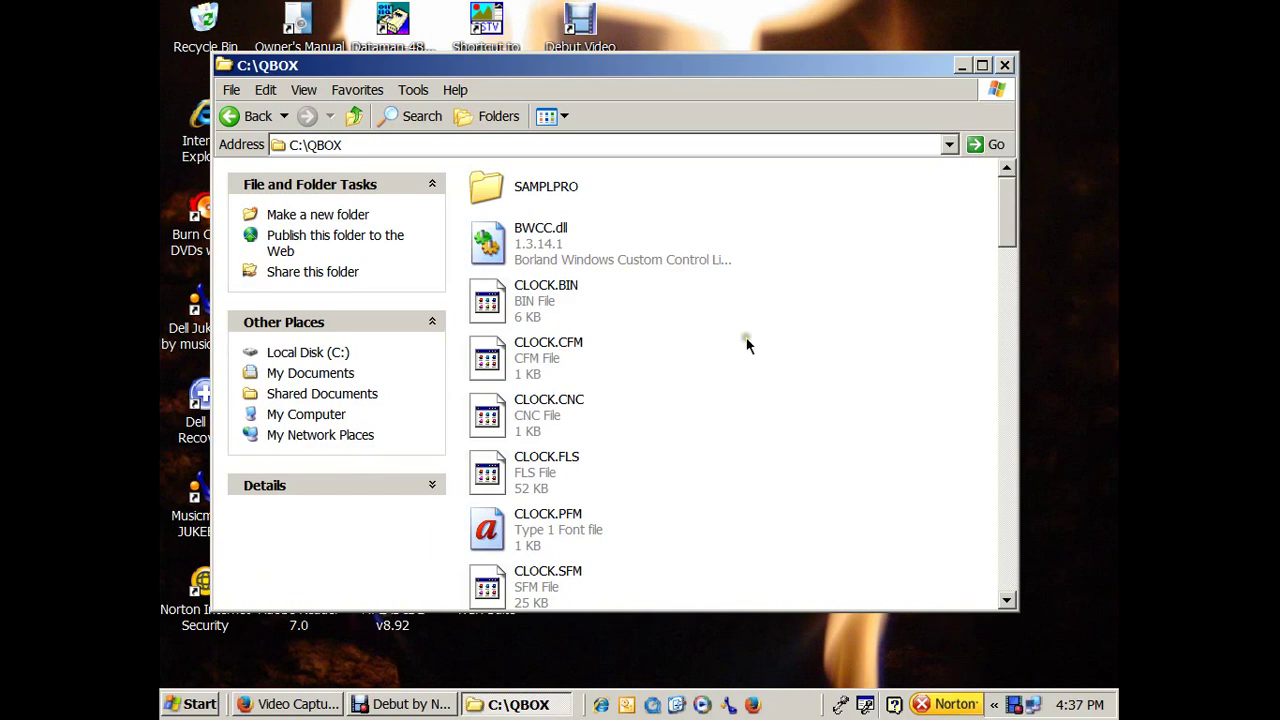
# Scroll through C:\QBOX, select QBOXPRO.INI, then return to the C: drive root.
pyautogui.click(745, 334)
pyautogui.scroll(-1, 1009, 210)
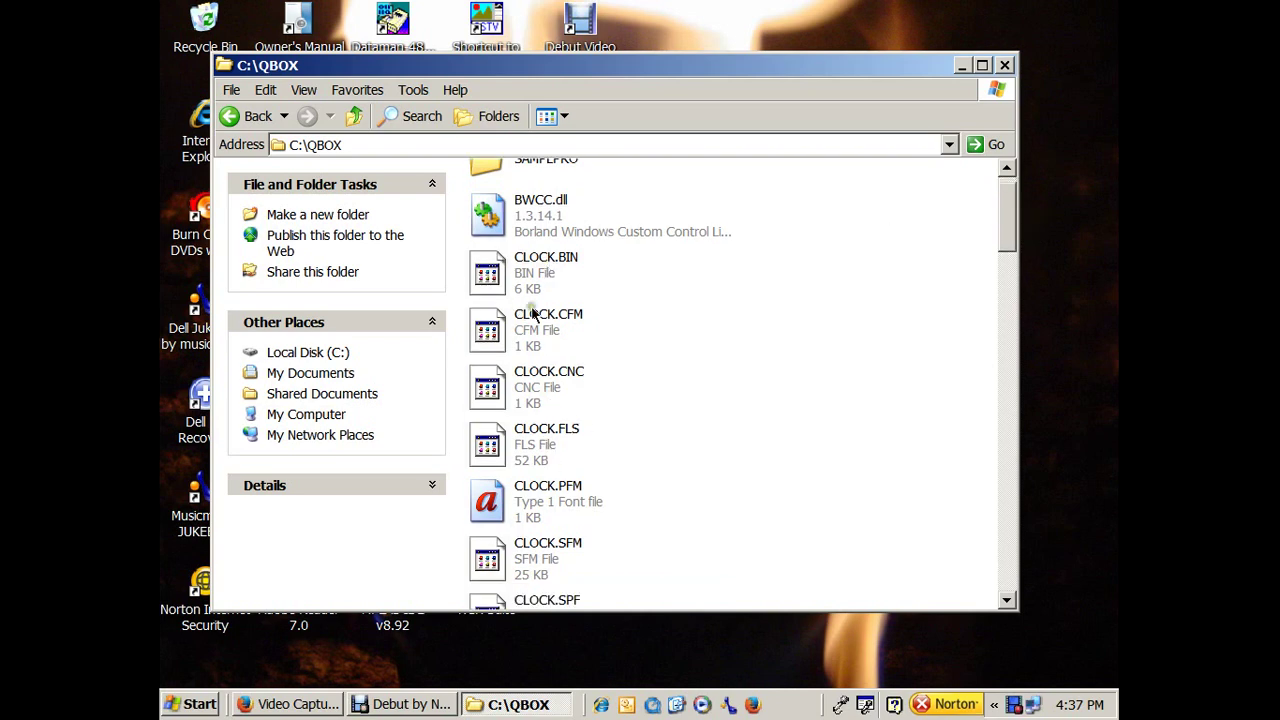
pyautogui.scroll(-3, 529, 495)
pyautogui.scroll(-3, 565, 470)
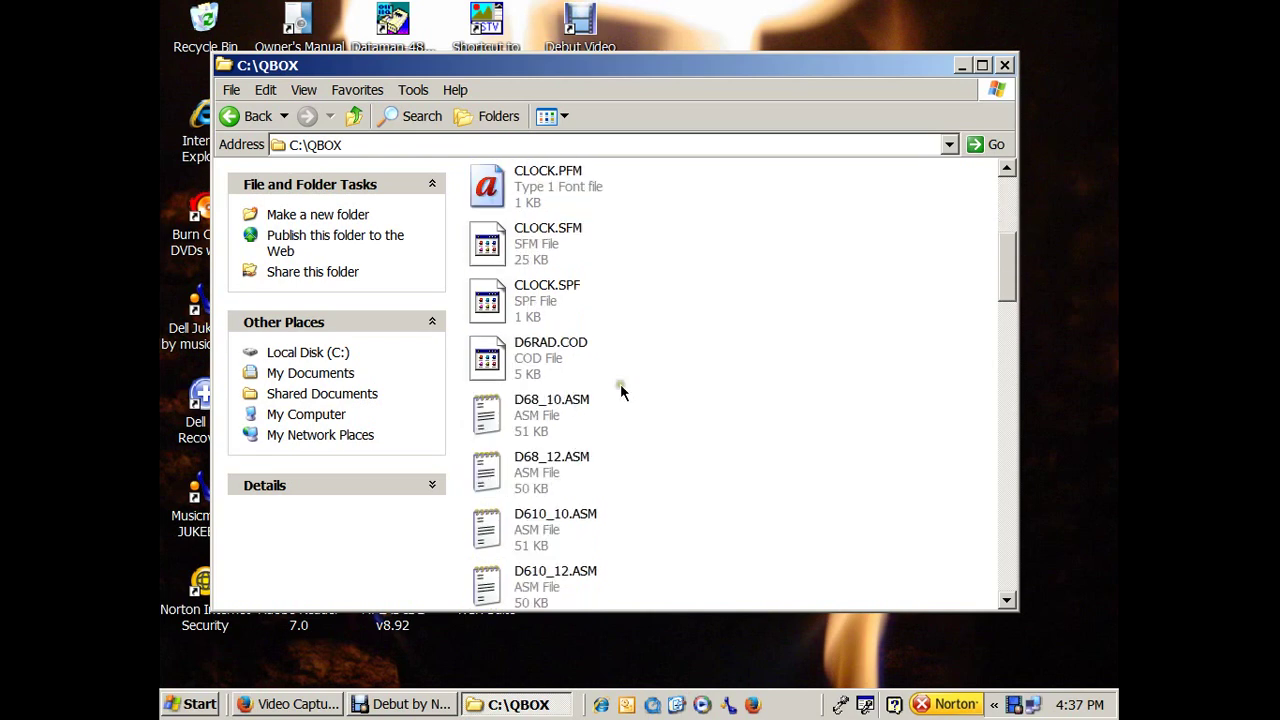
pyautogui.scroll(-15, 620, 385)
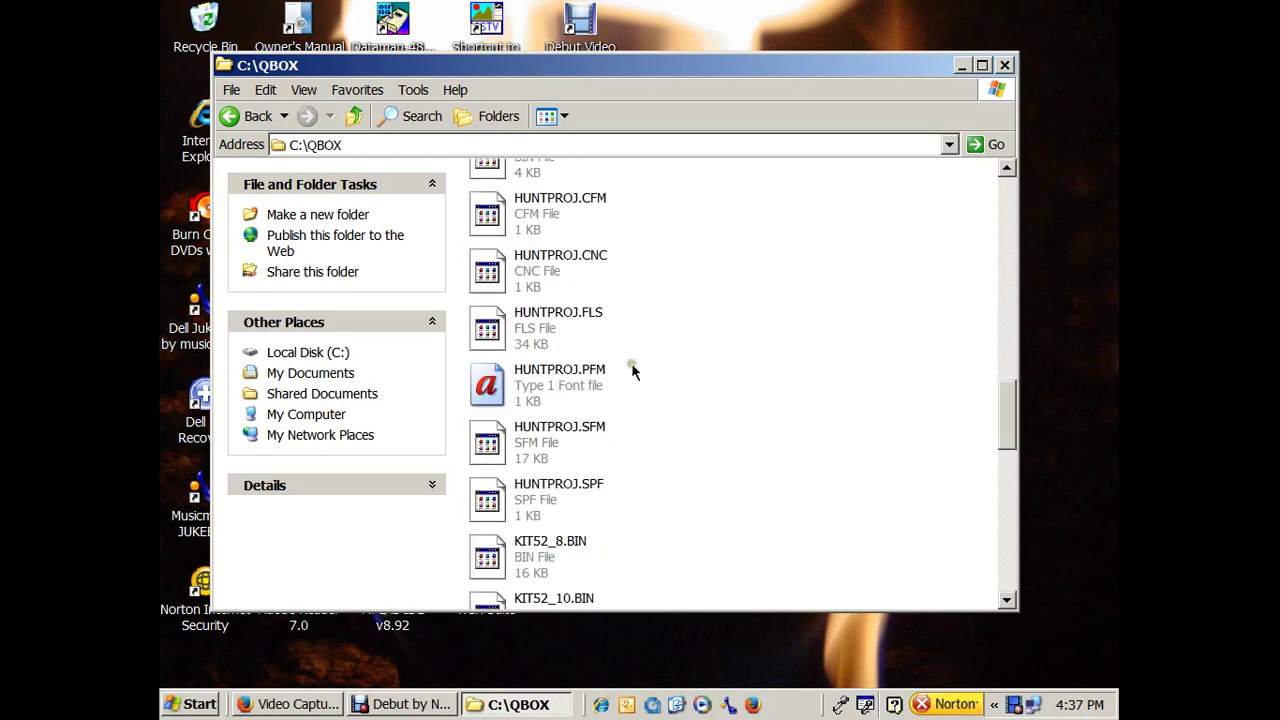
pyautogui.scroll(-3, 631, 370)
pyautogui.scroll(-9, 631, 372)
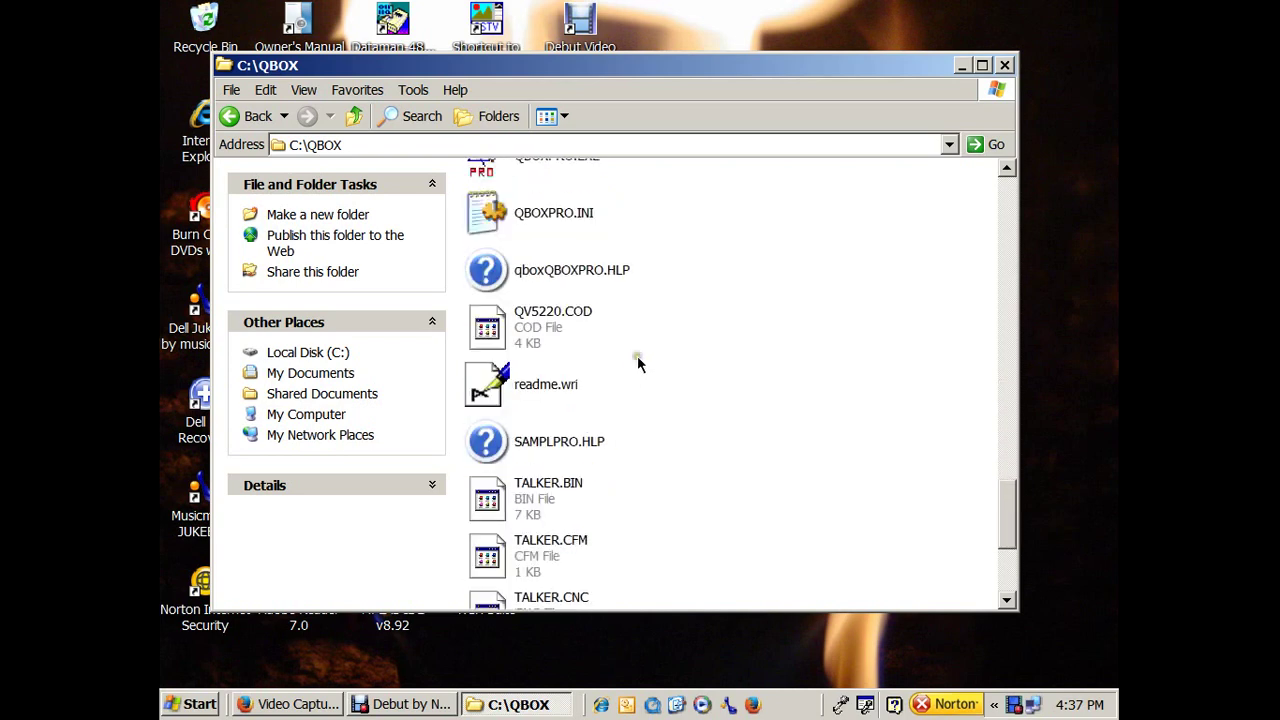
pyautogui.scroll(2, 637, 358)
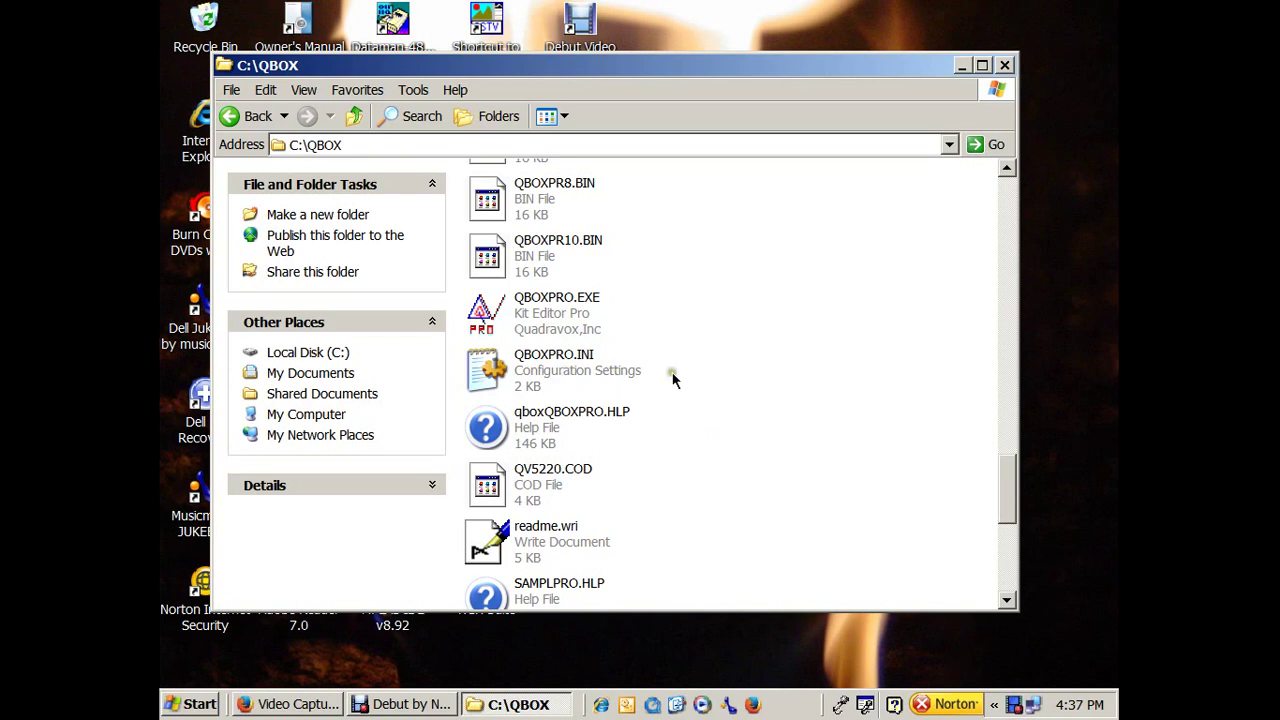
pyautogui.click(567, 378)
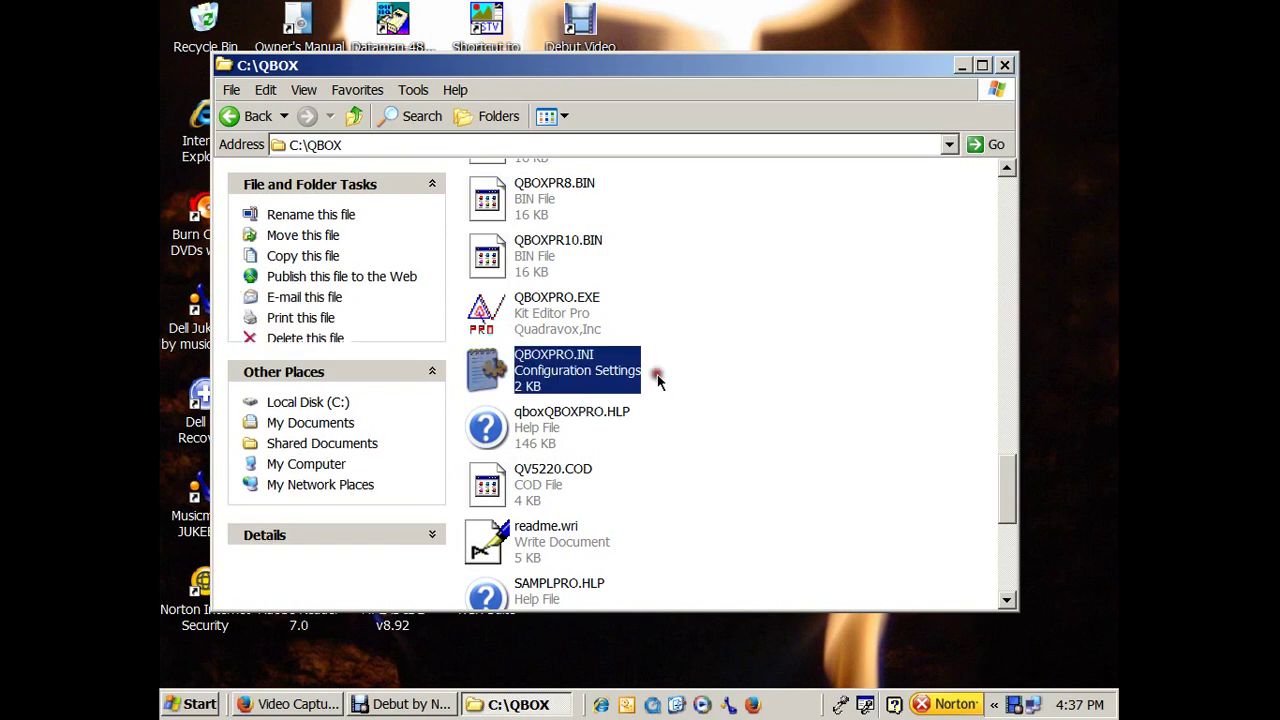
pyautogui.click(252, 118)
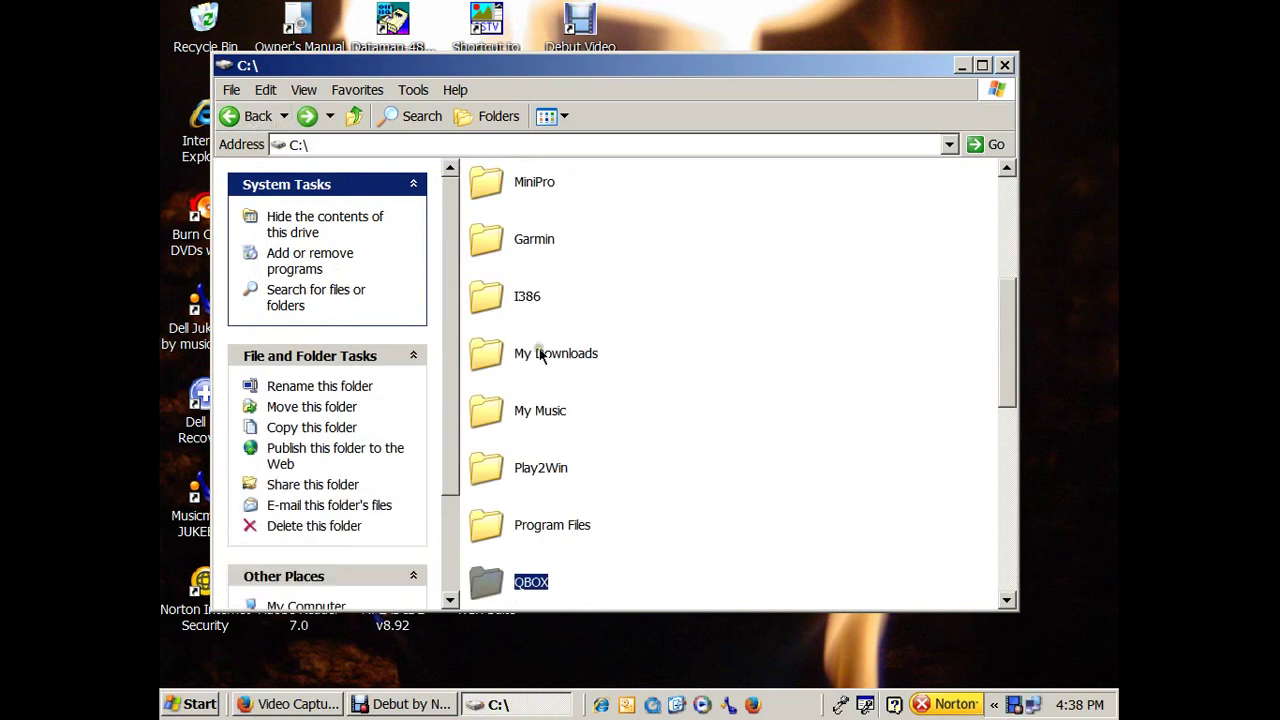
# Open the WINDOWS folder from the C: drive root.
pyautogui.moveTo(1002, 352); pyautogui.dragTo(1003, 401)
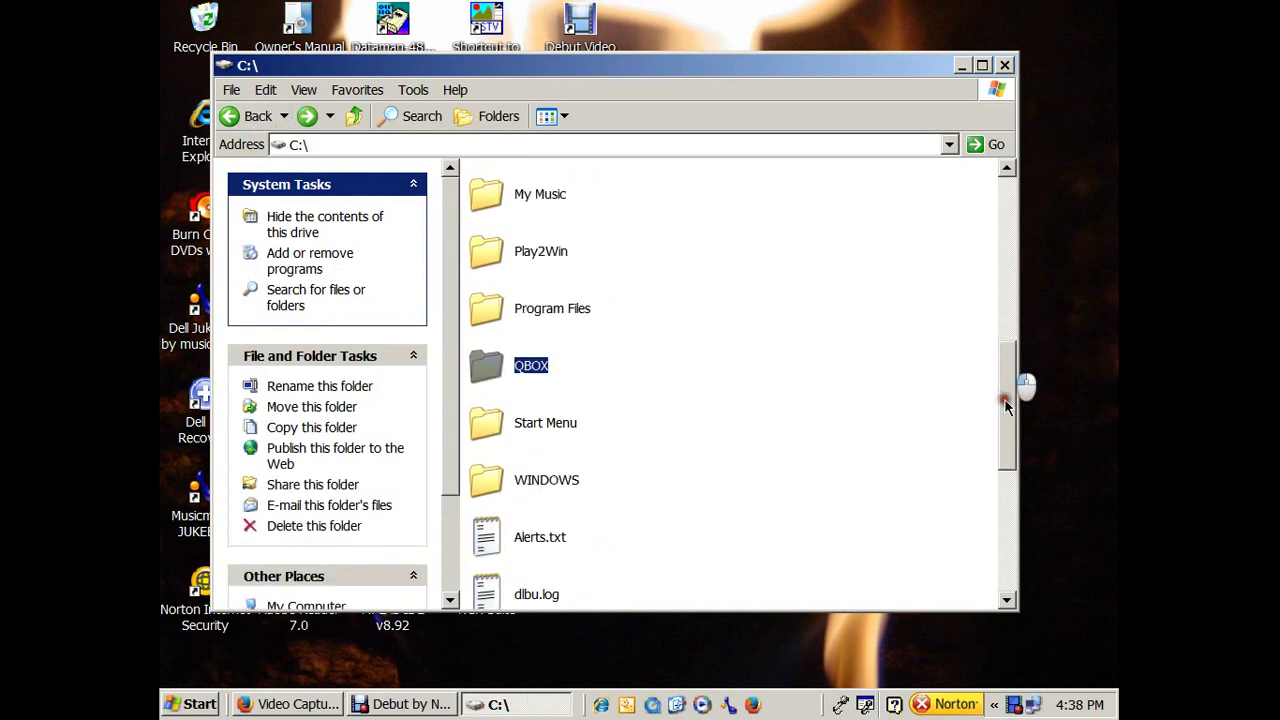
pyautogui.click(538, 488)
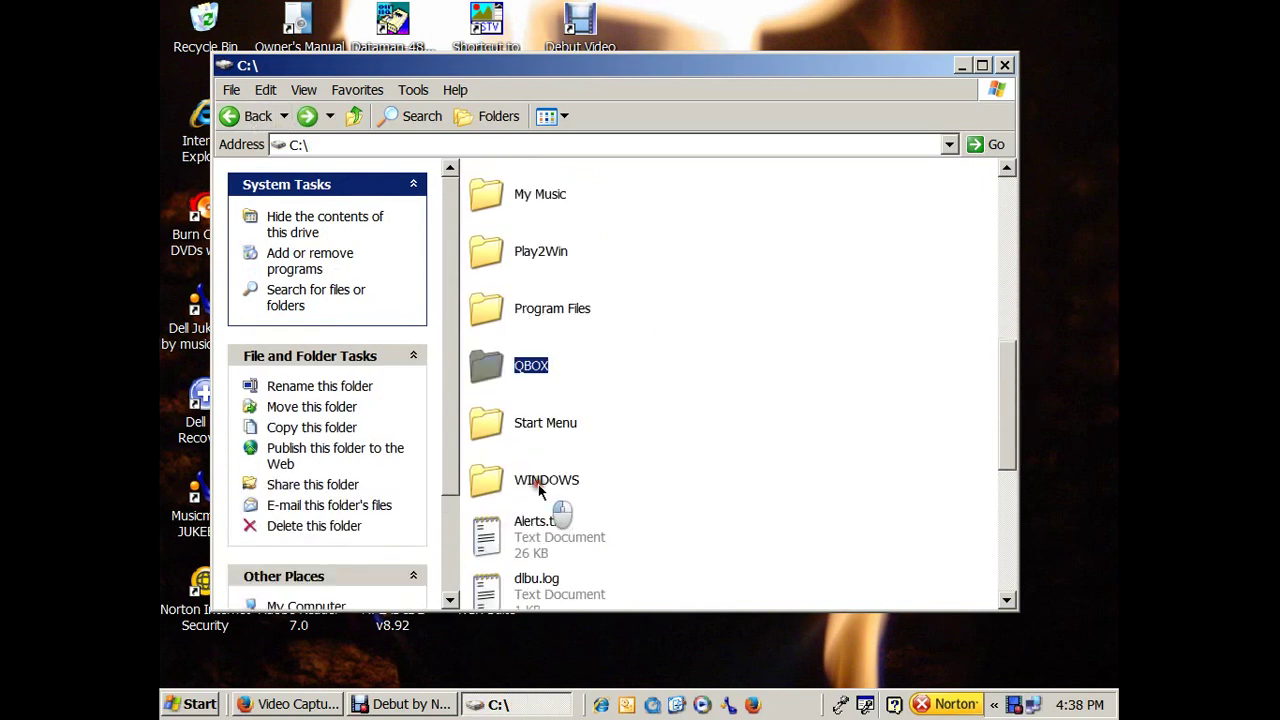
pyautogui.click(708, 443)
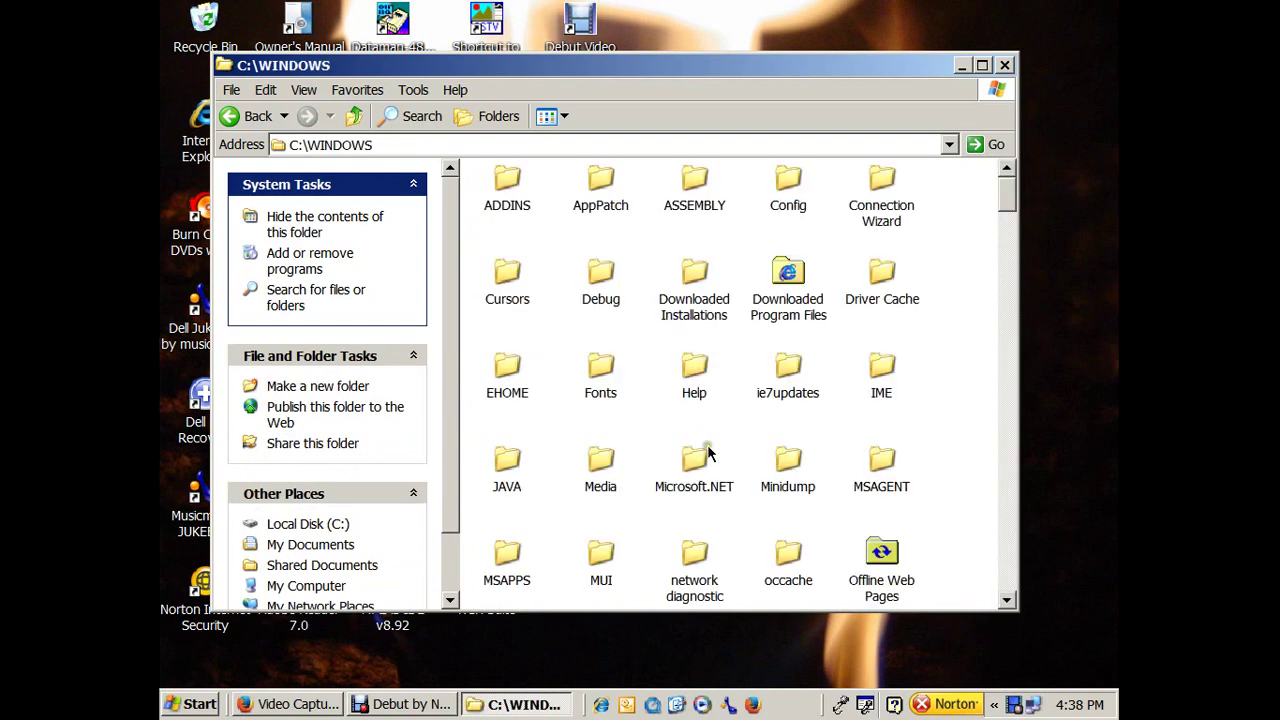
# Locate QBOXPRO.INI in C:\WINDOWS and bring up its context menu.
pyautogui.click(1004, 214)
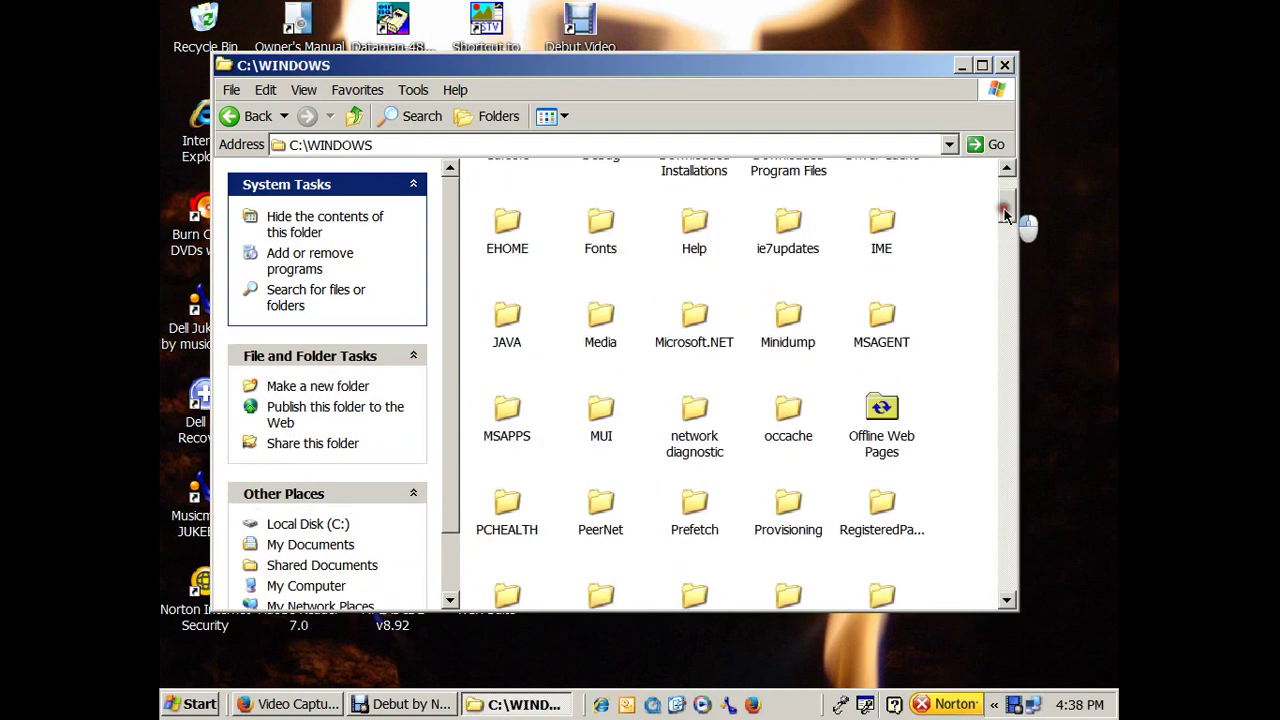
pyautogui.click(1007, 313)
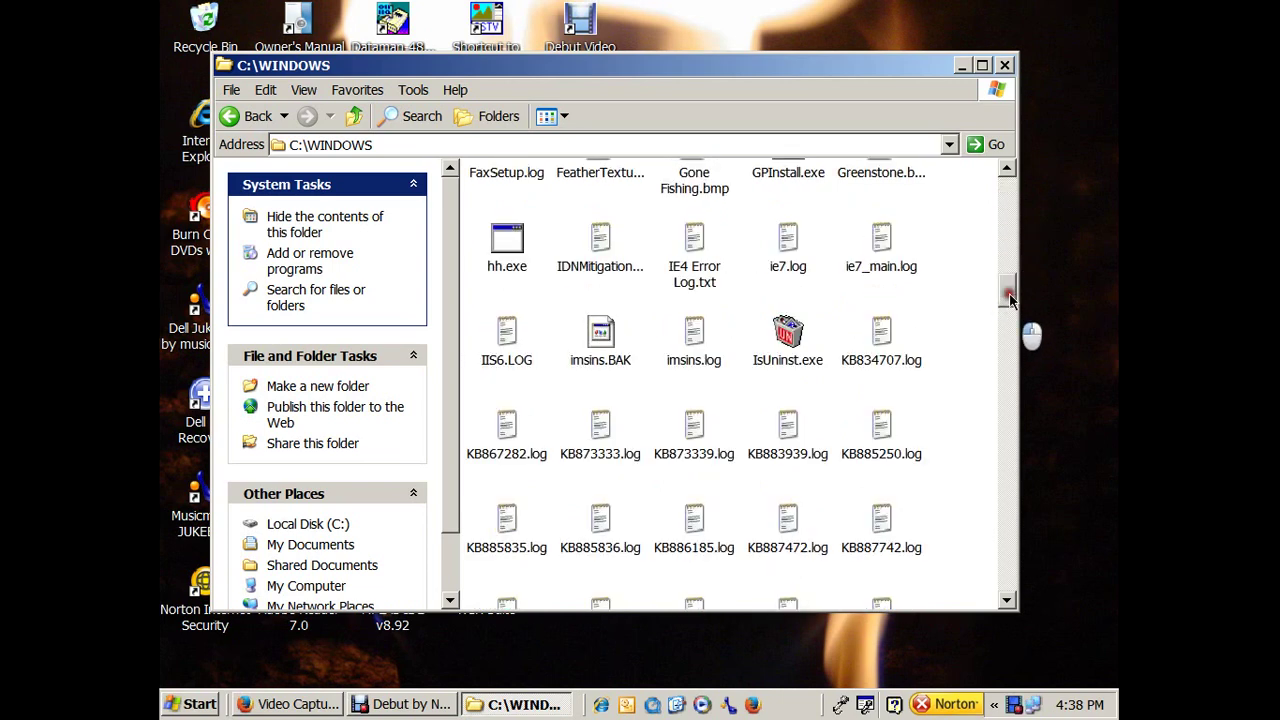
pyautogui.moveTo(1008, 297); pyautogui.dragTo(997, 520)
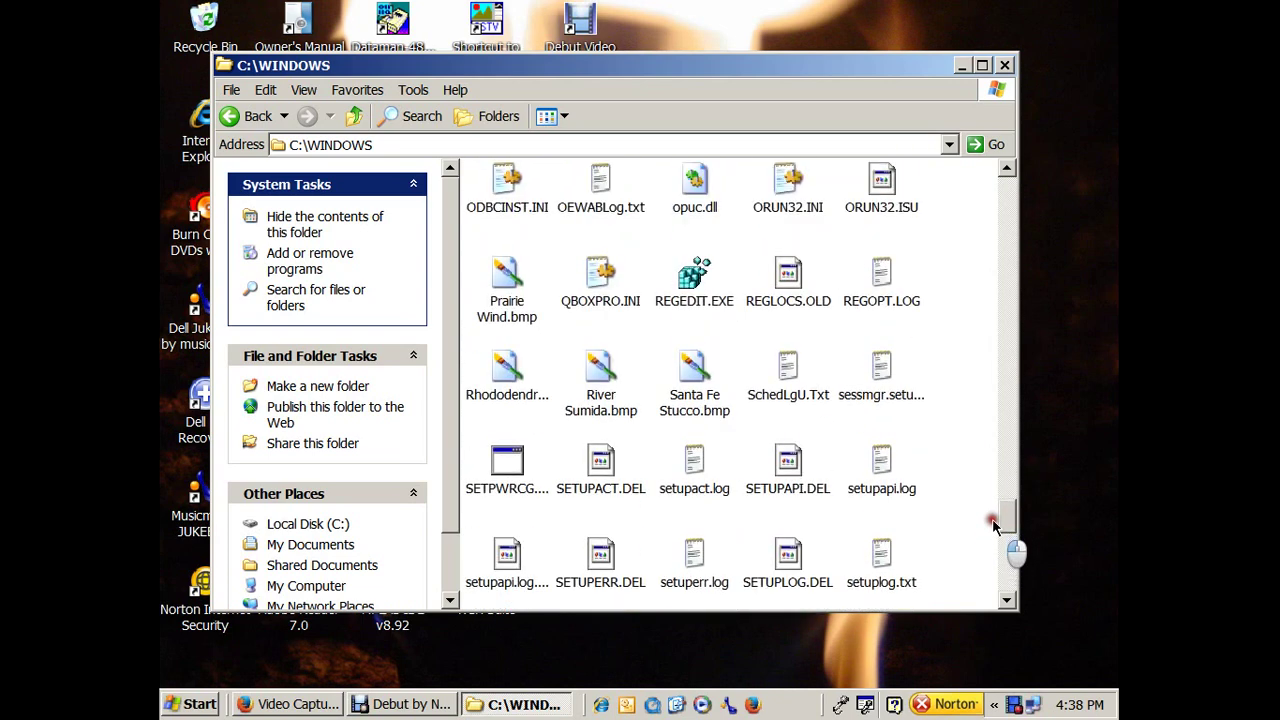
pyautogui.click(607, 311)
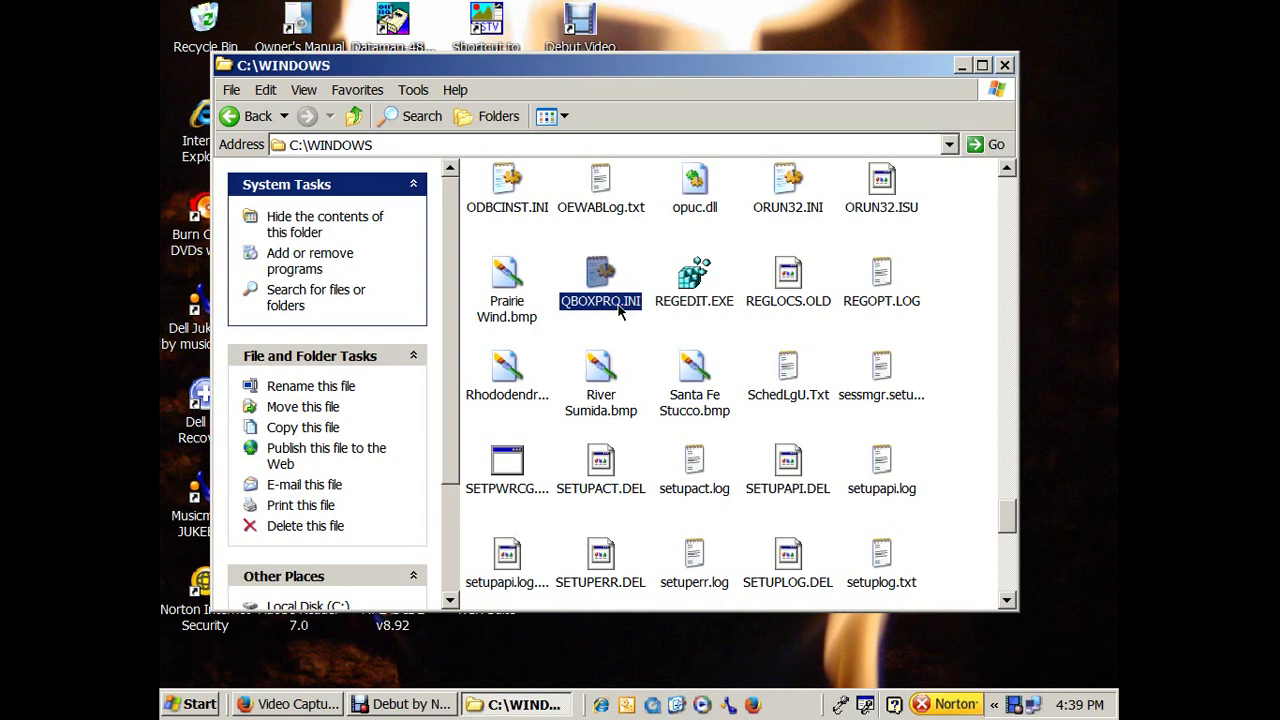
pyautogui.rightClick(619, 306)
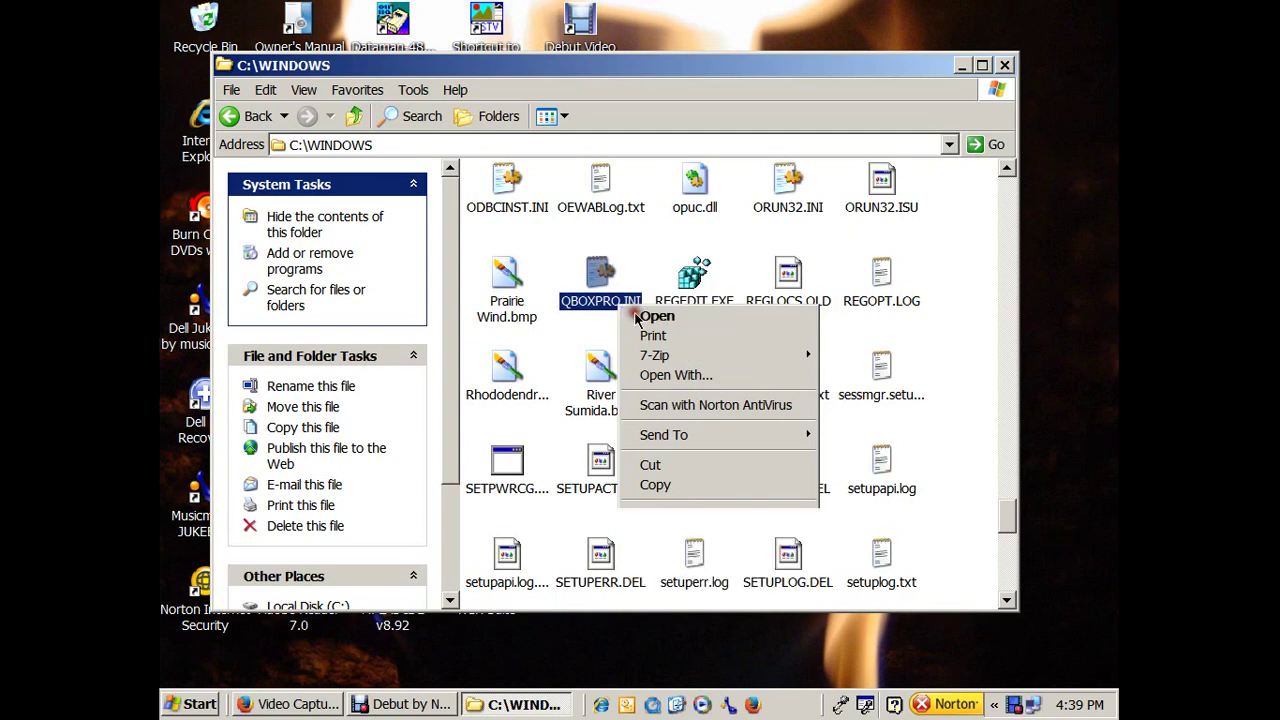
pyautogui.click(636, 317)
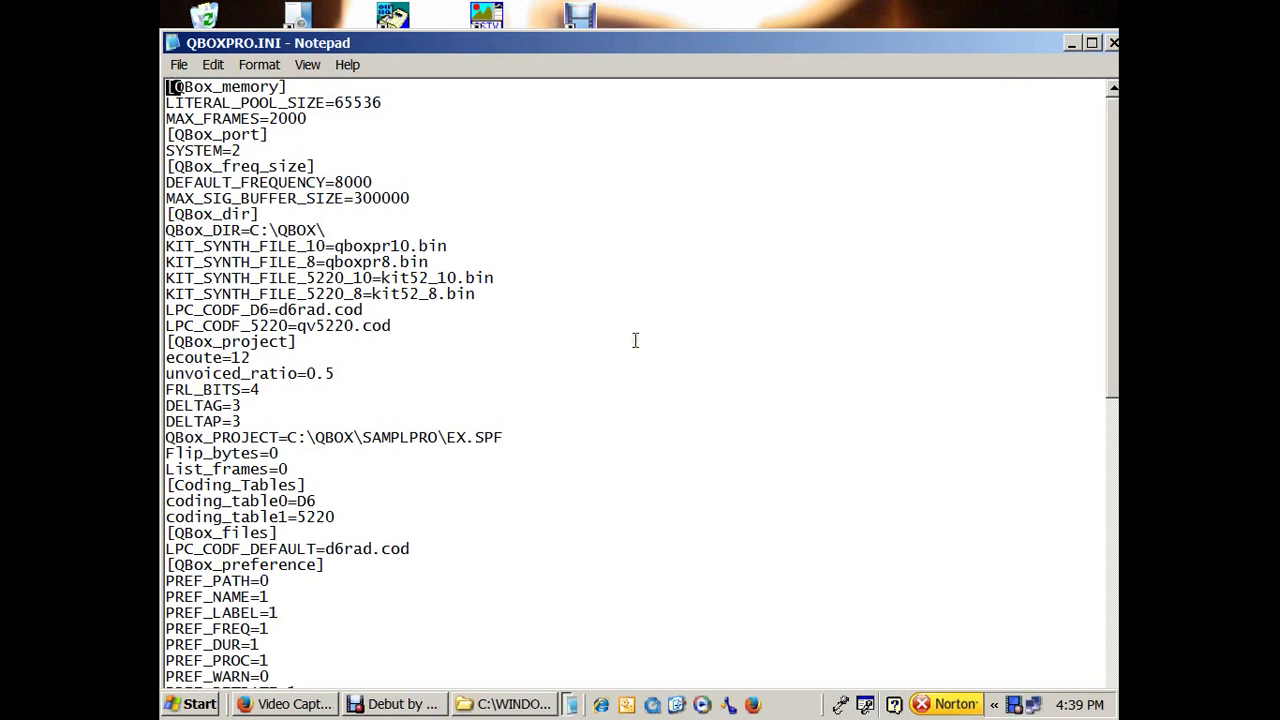
pyautogui.moveTo(659, 47); pyautogui.dragTo(659, 20)
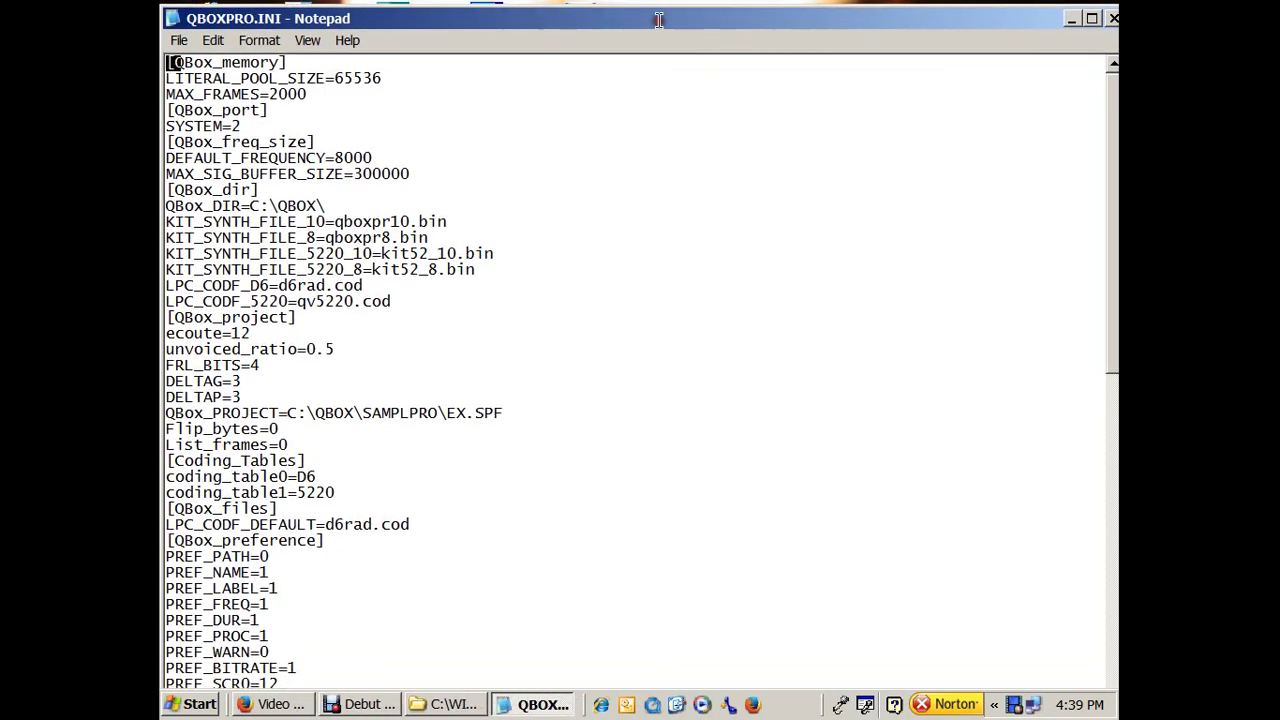
pyautogui.scroll(-1, 614, 342)
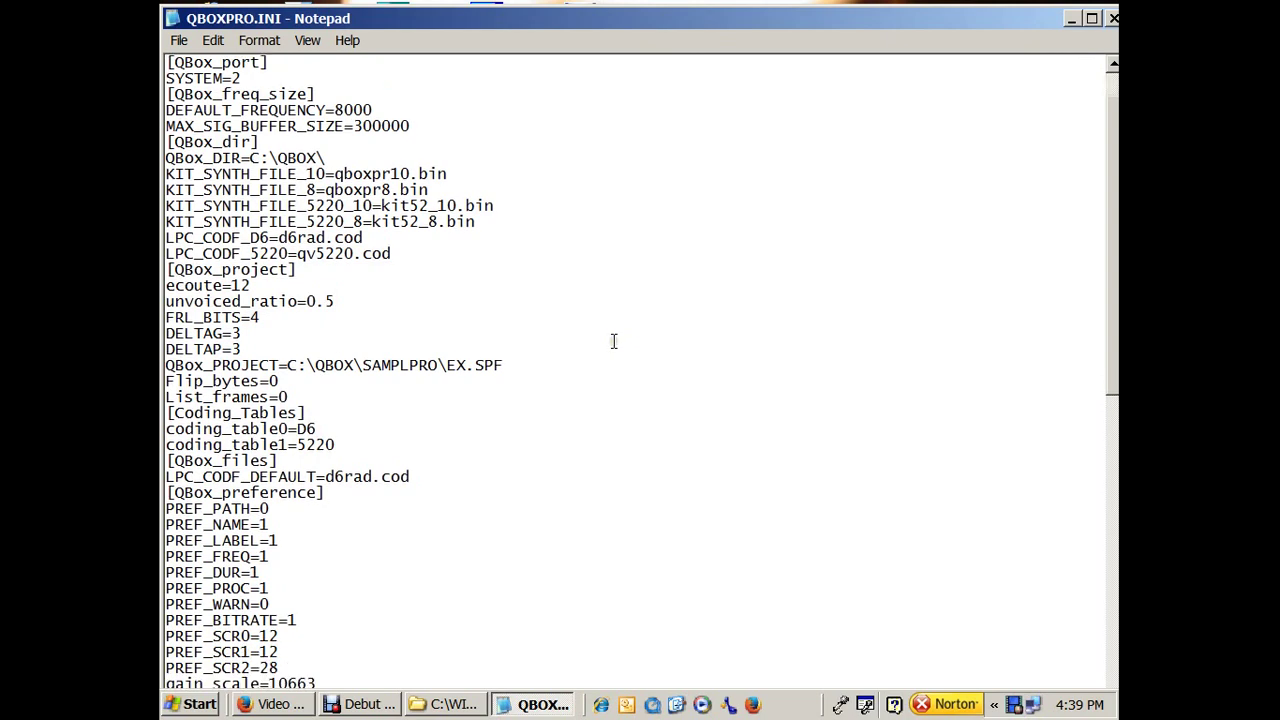
pyautogui.scroll(-2, 614, 342)
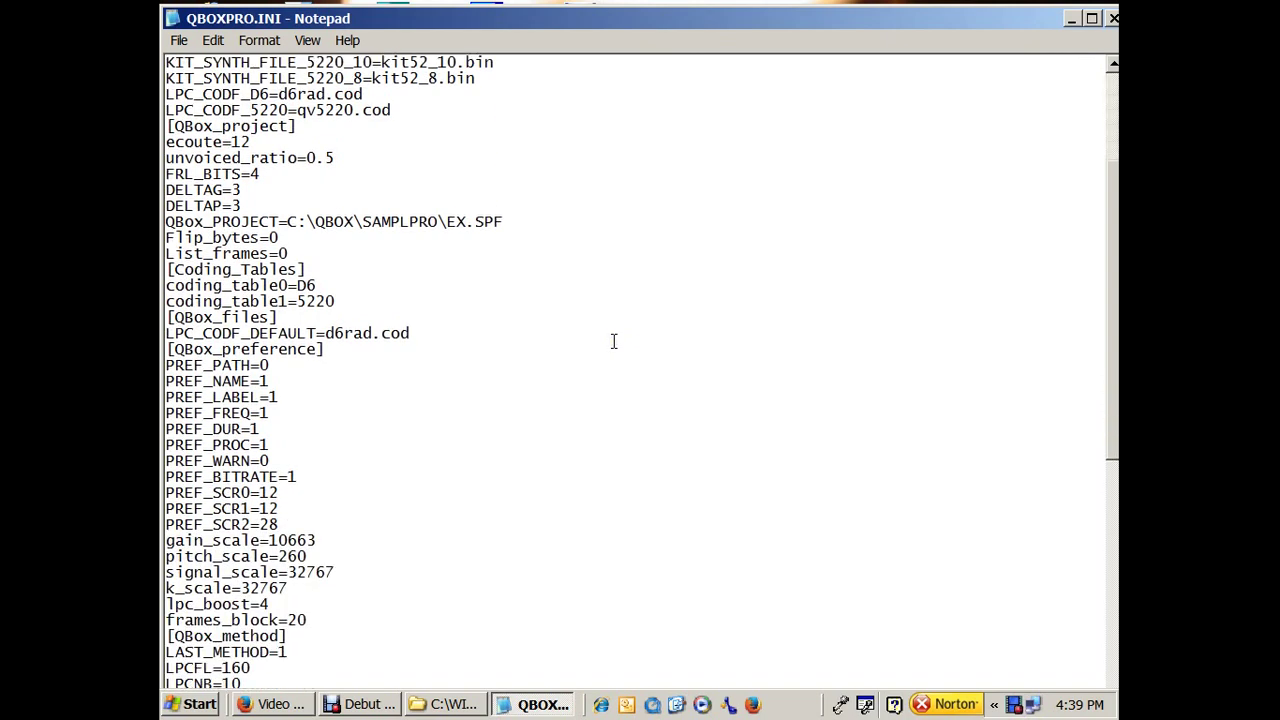
pyautogui.scroll(-3, 614, 342)
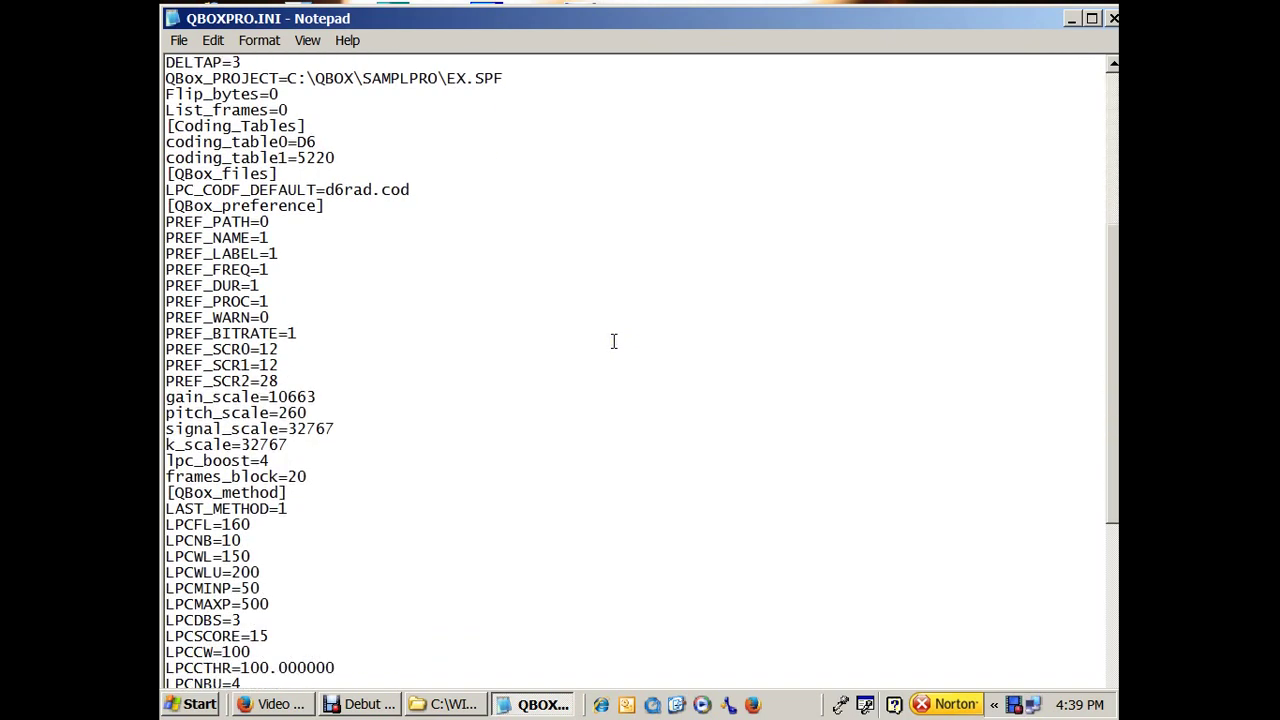
pyautogui.scroll(-2, 614, 342)
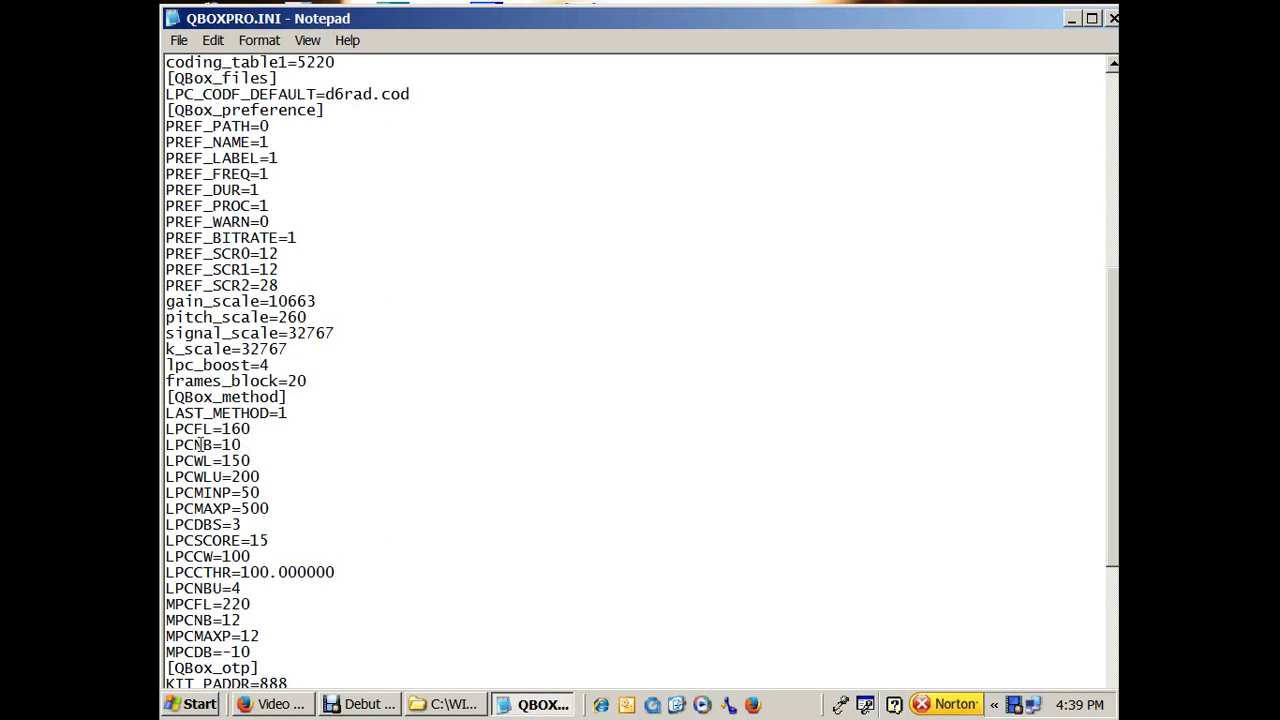
pyautogui.moveTo(245, 444); pyautogui.dragTo(164, 445)
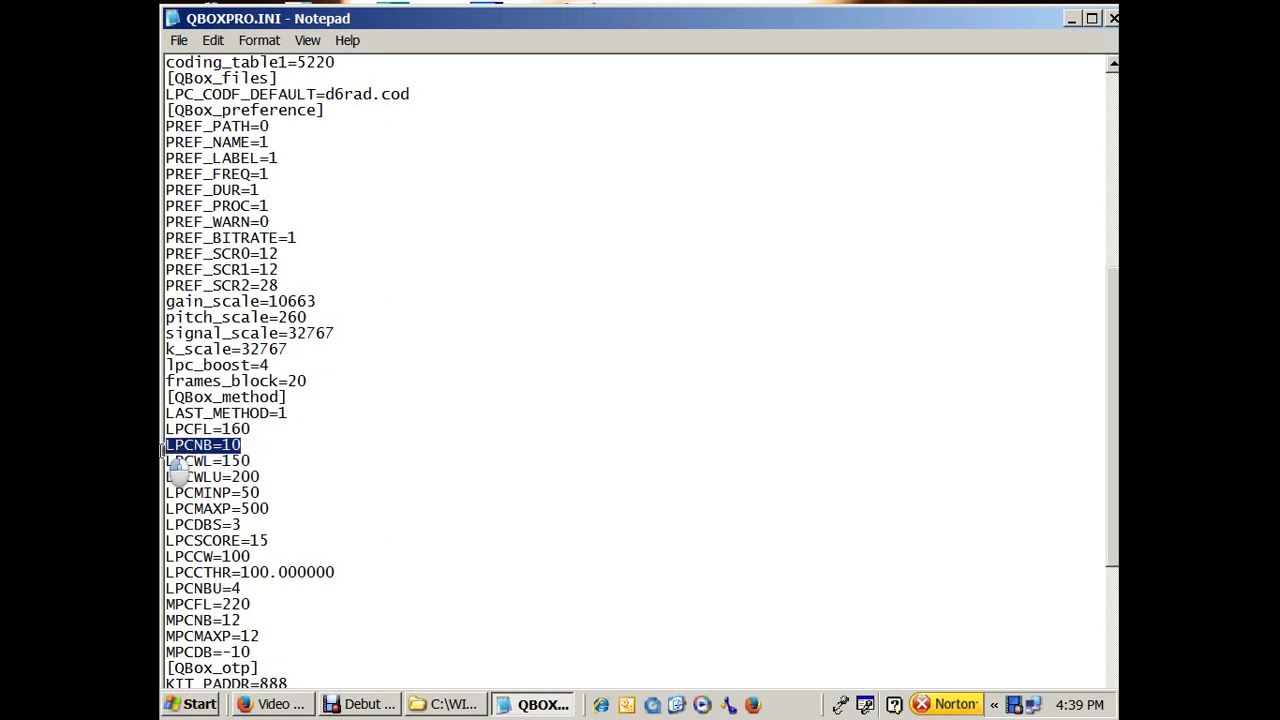
pyautogui.click(248, 446)
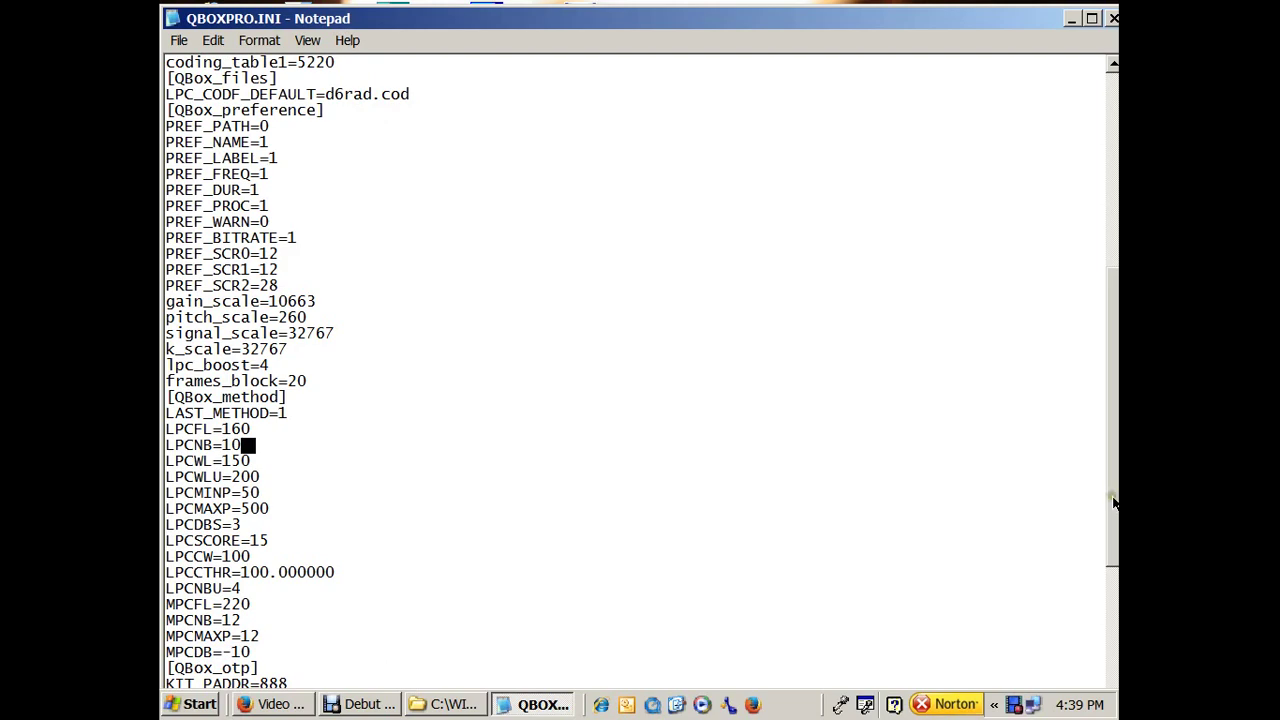
# Replace MAX_SIG_BUFFER_SIZE value 300000 with 600000 in QBOXPRO.INI and close Notepad.
pyautogui.moveTo(1113, 500); pyautogui.dragTo(1111, 253)
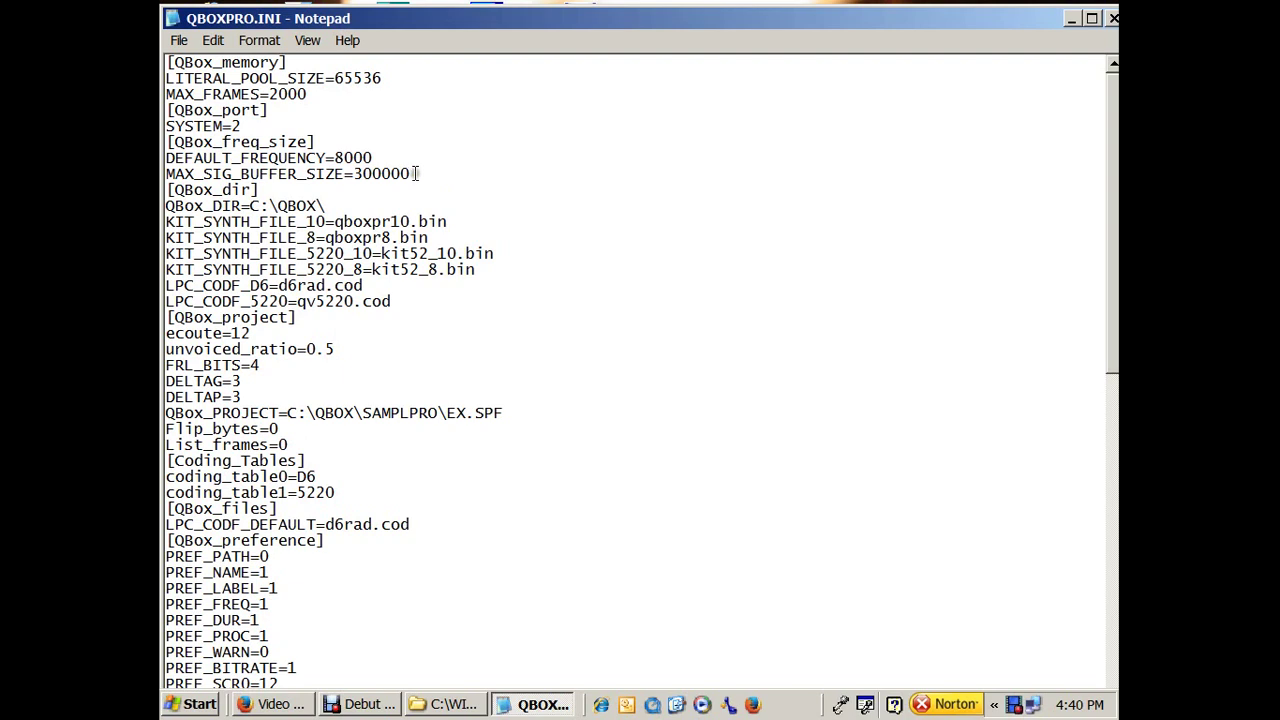
pyautogui.moveTo(415, 176); pyautogui.dragTo(353, 176)
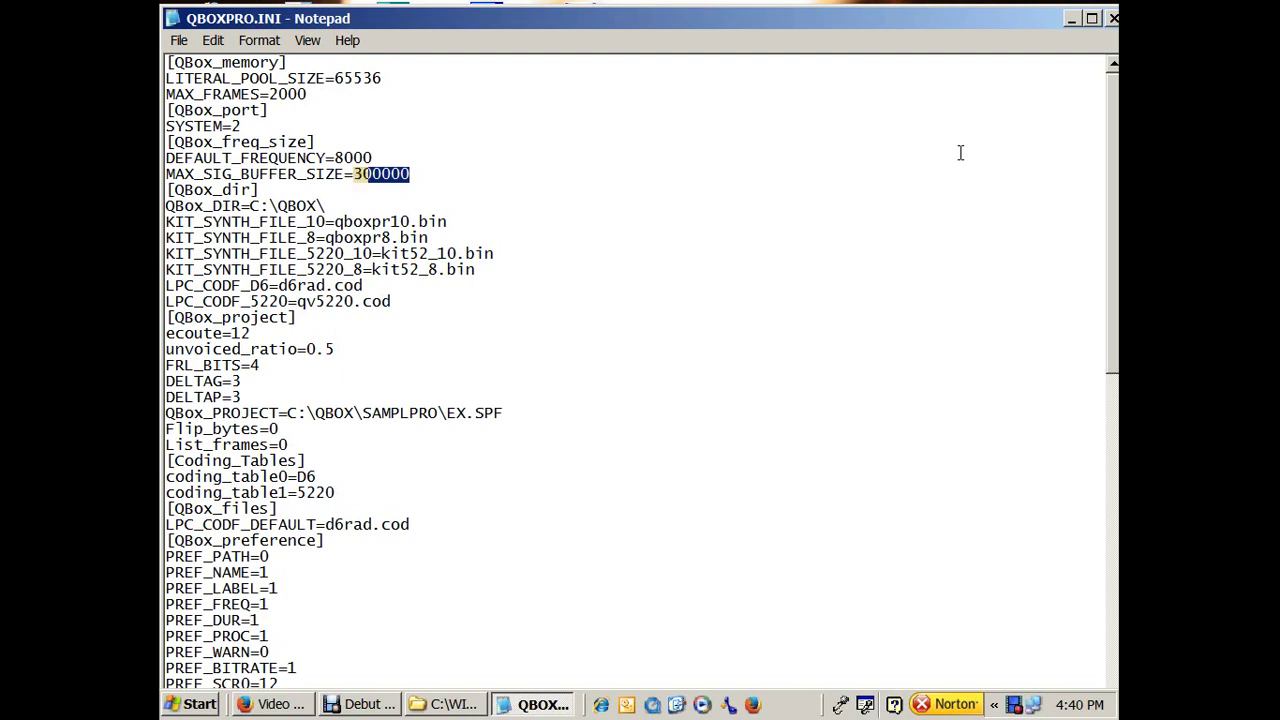
pyautogui.write('600000')
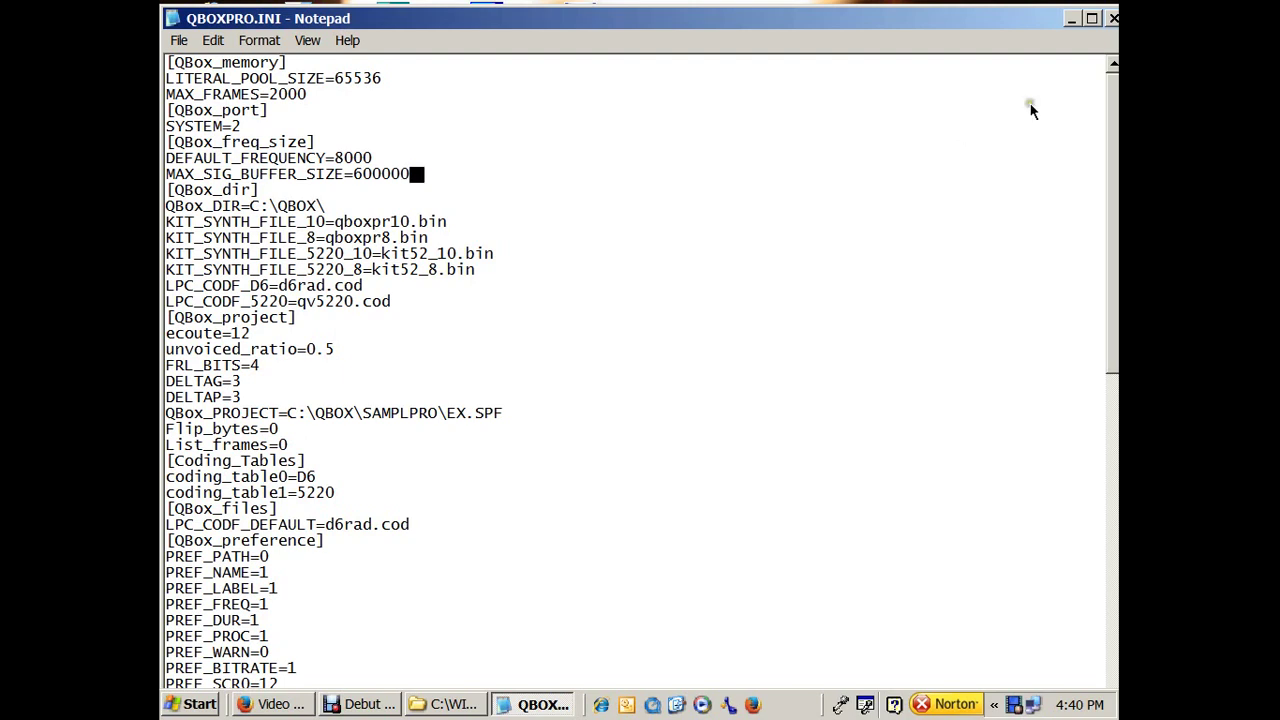
pyautogui.click(1112, 20)
# Decline saving QBOXPRO.INI, go back to C:\, and close the Explorer window.
pyautogui.click(891, 653)
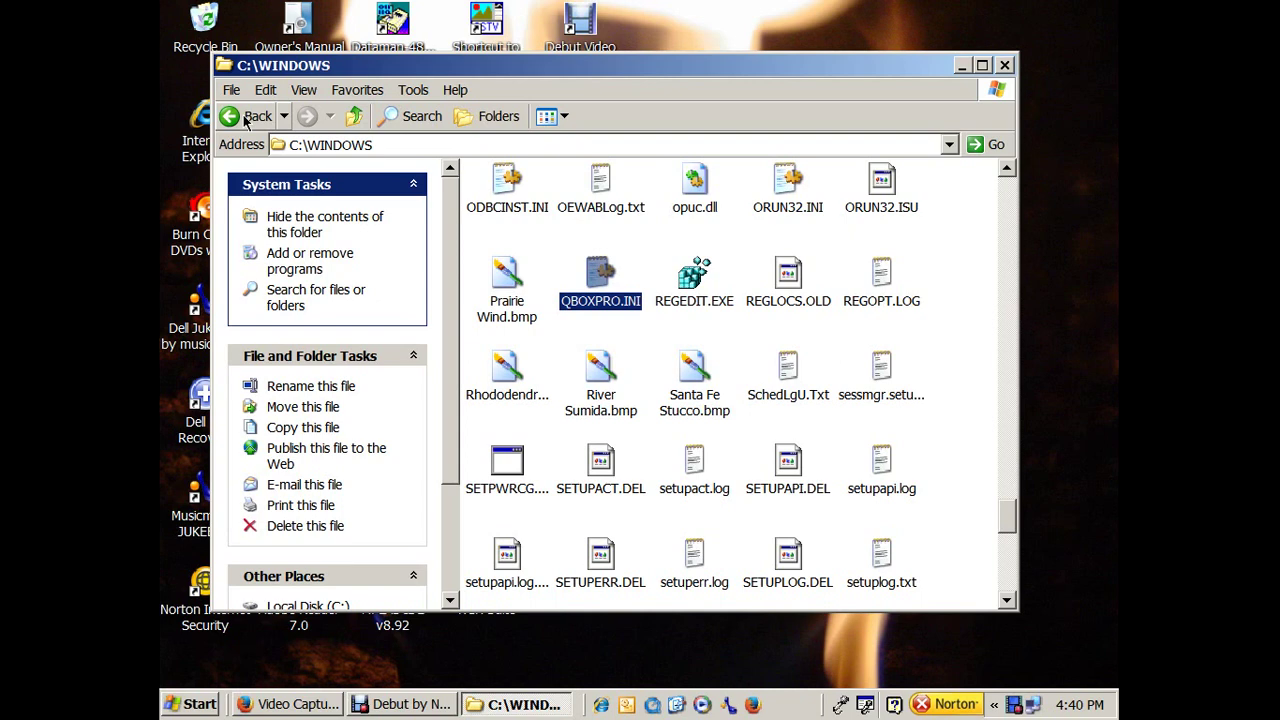
pyautogui.click(246, 117)
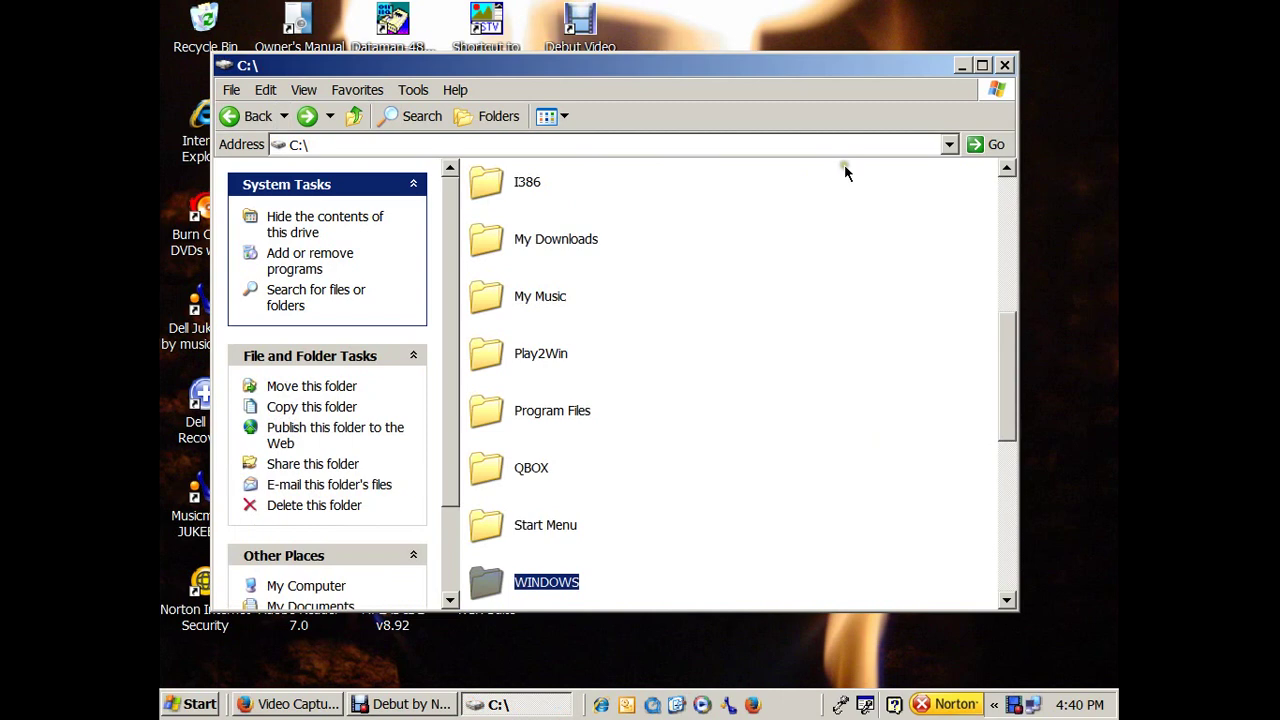
pyautogui.click(1005, 66)
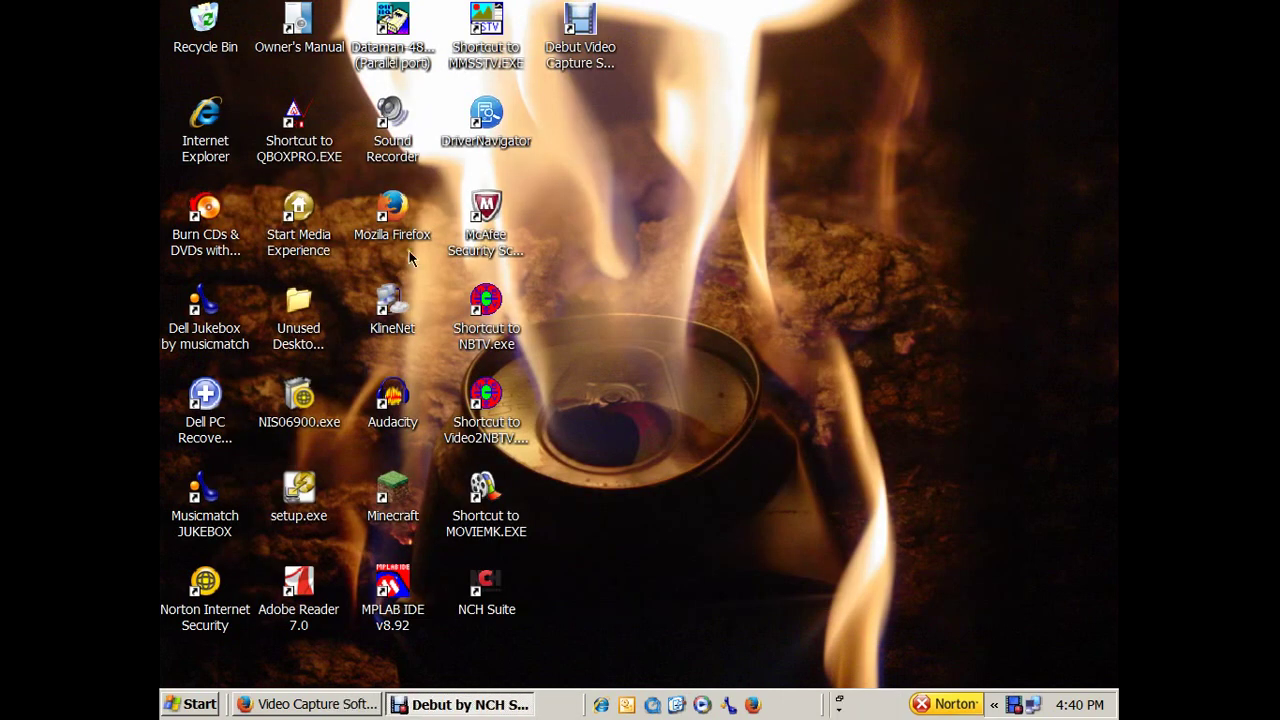
# Launch QBox Pro V3.34 from its desktop shortcut and move its window up and left.
pyautogui.click(325, 158)
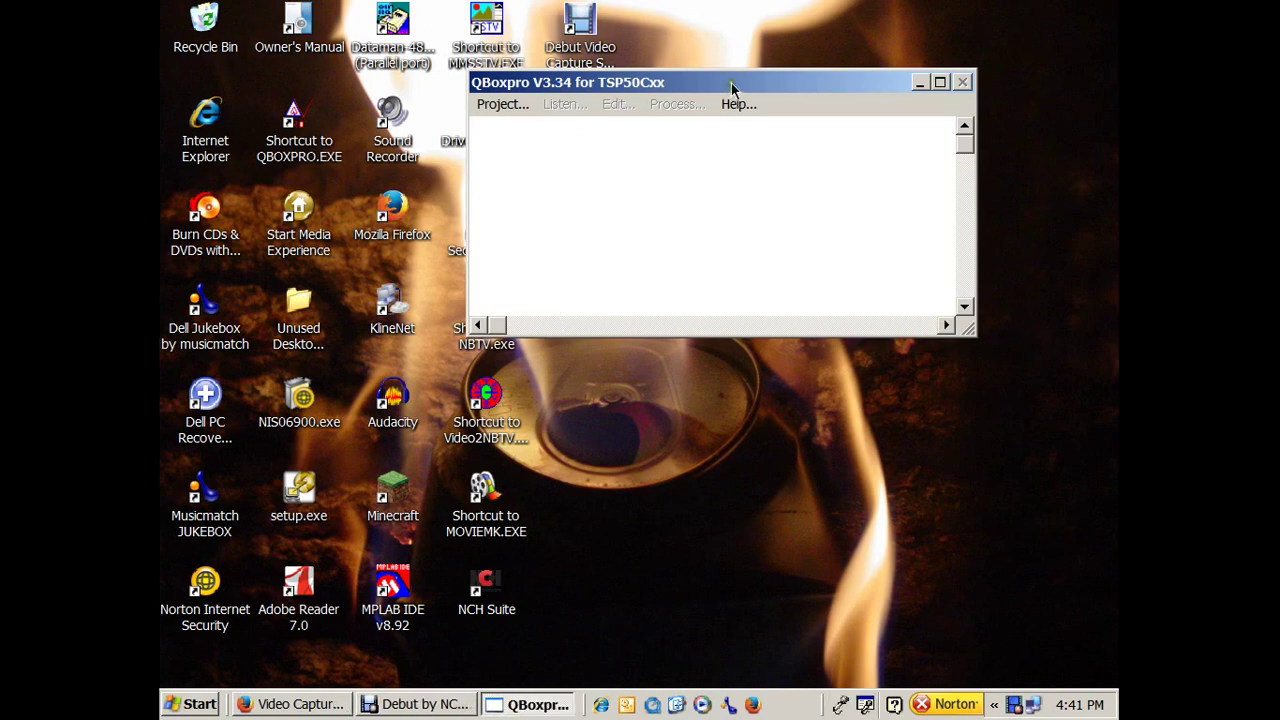
pyautogui.moveTo(731, 88); pyautogui.dragTo(649, 40)
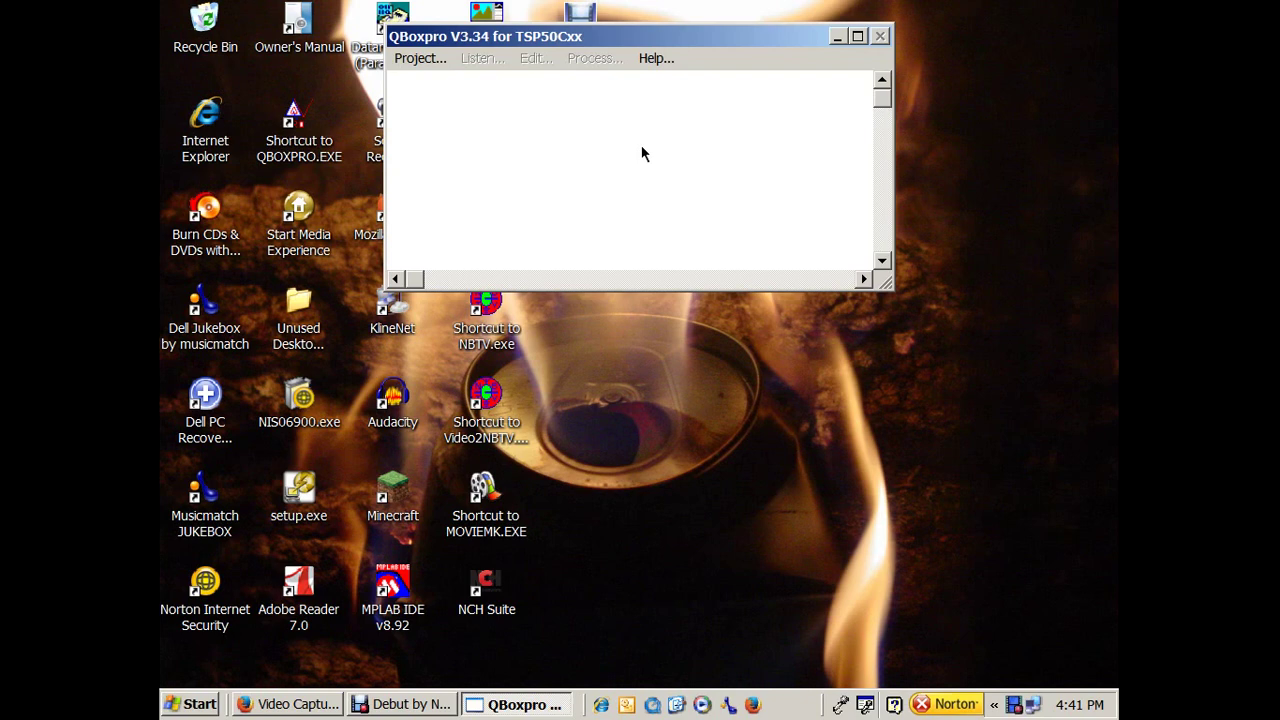
pyautogui.click(432, 62)
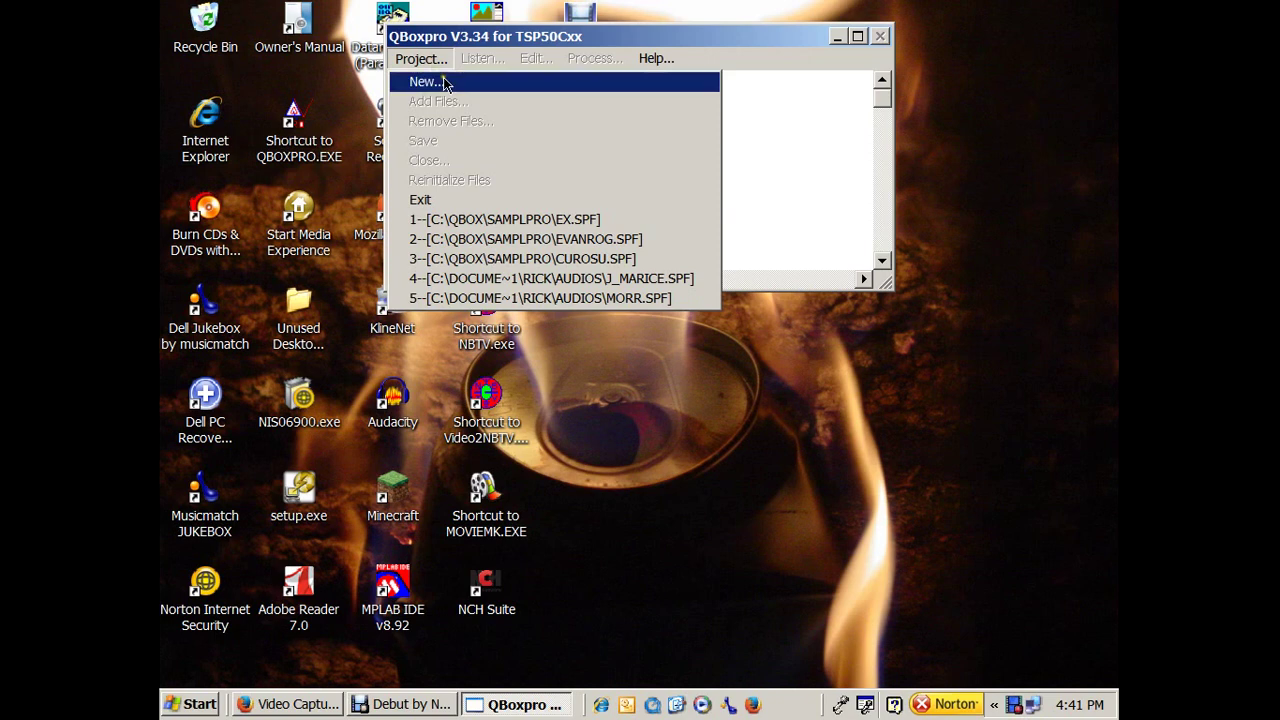
# Create a new project named atest in the C:\QBOX\SAMPLPRO folder.
pyautogui.click(440, 82)
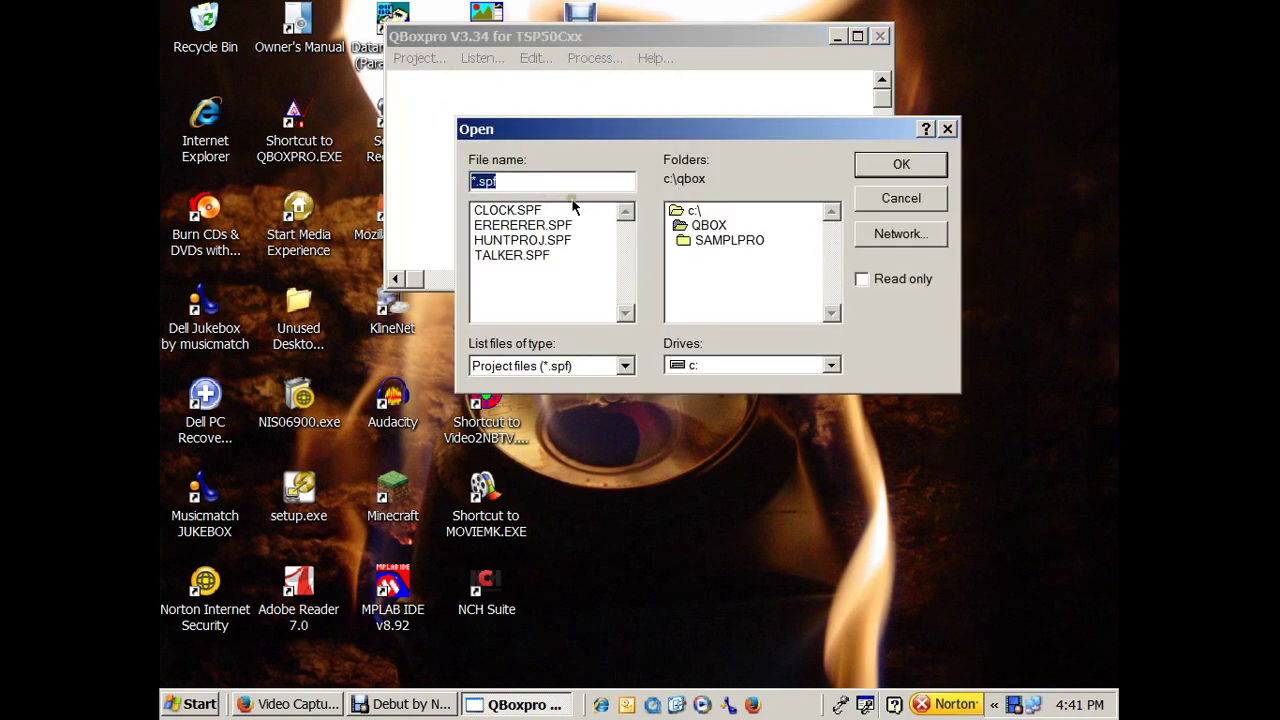
pyautogui.click(700, 226)
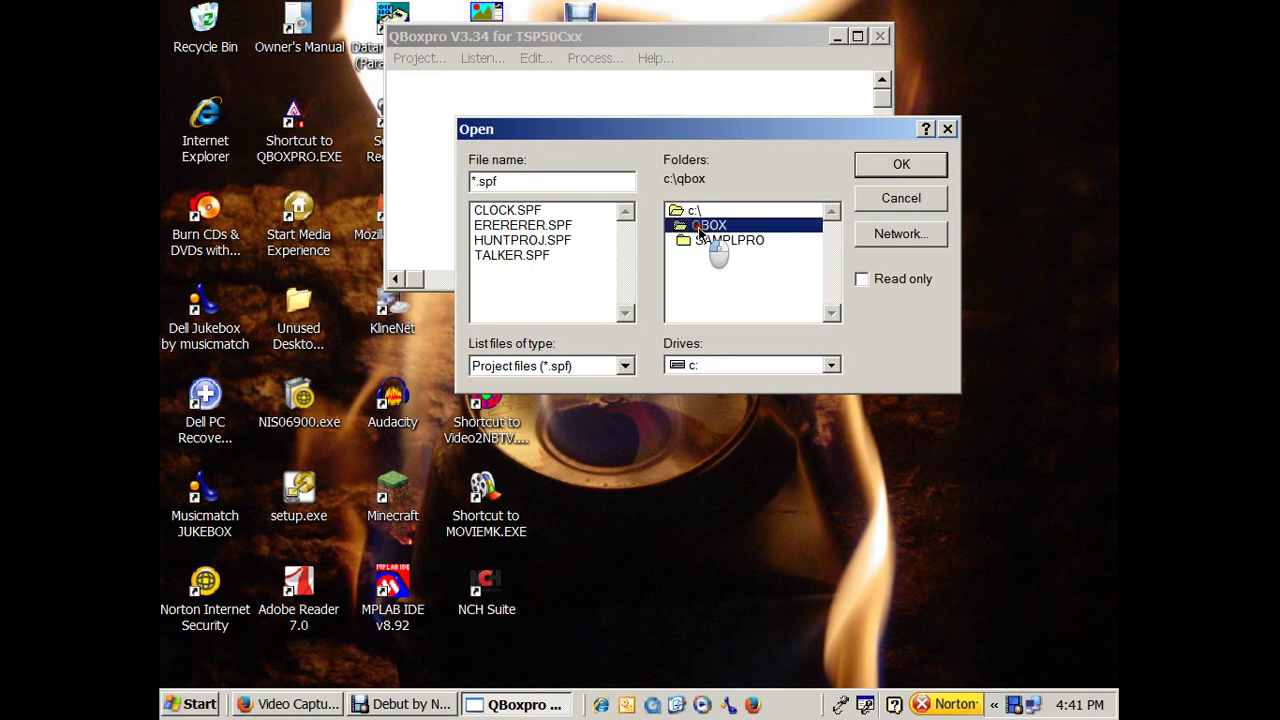
pyautogui.doubleClick(722, 240)
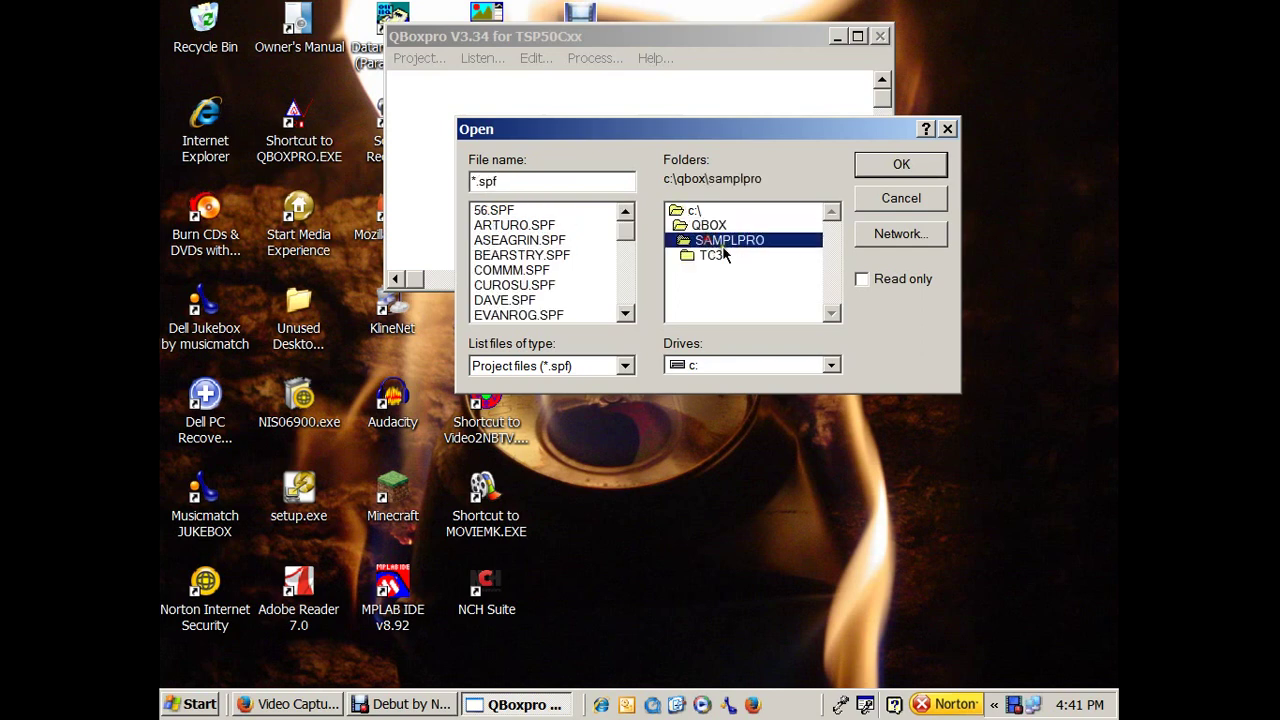
pyautogui.moveTo(555, 180); pyautogui.dragTo(440, 178)
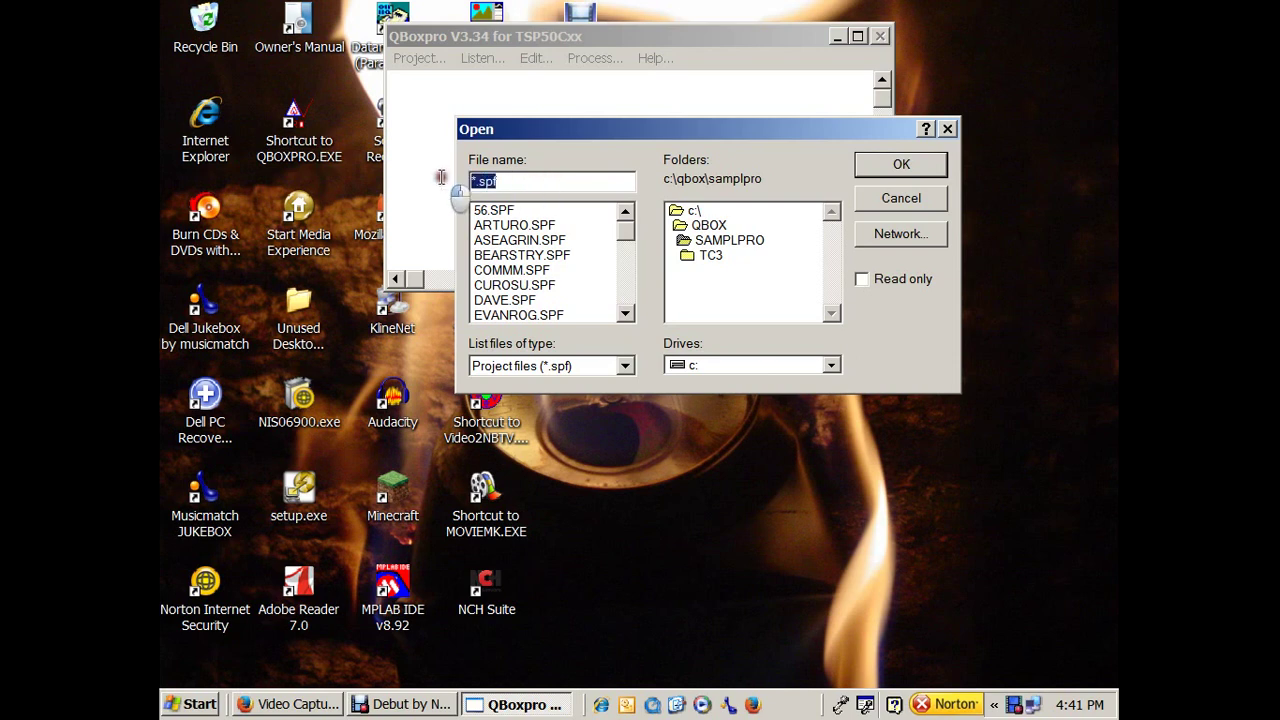
pyautogui.write('ates')
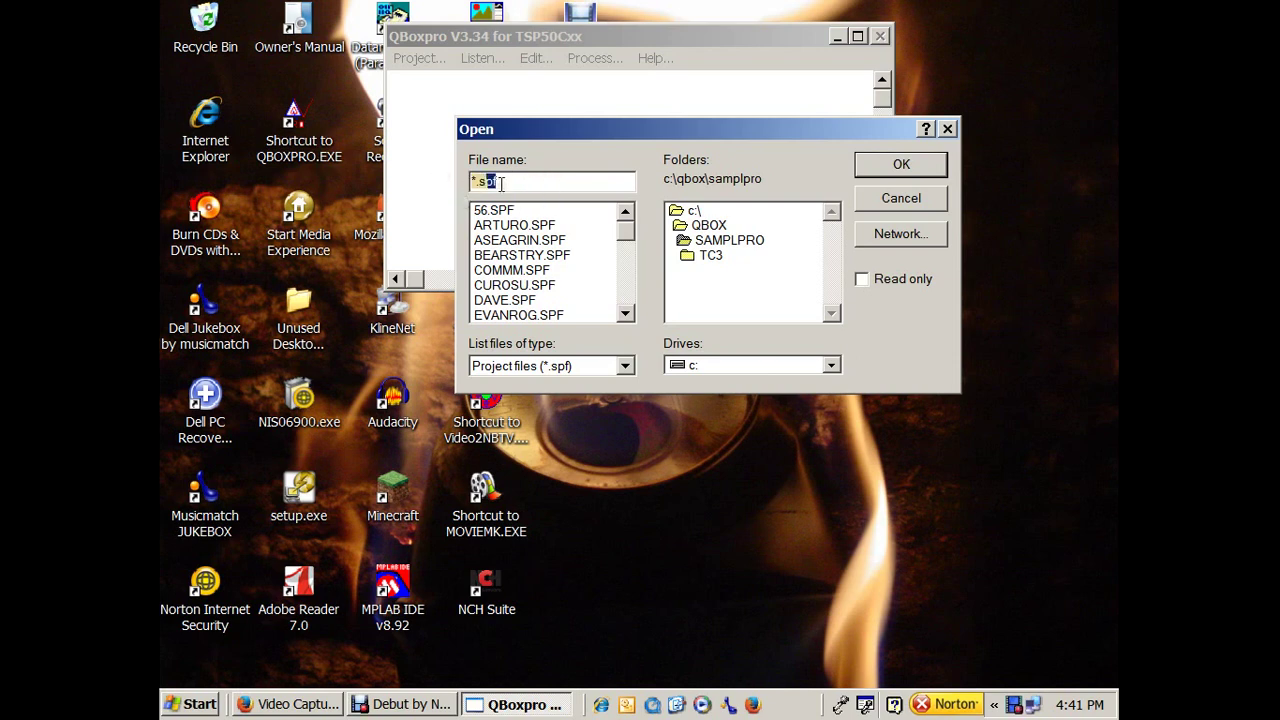
pyautogui.write('t')
pyautogui.click(928, 168)
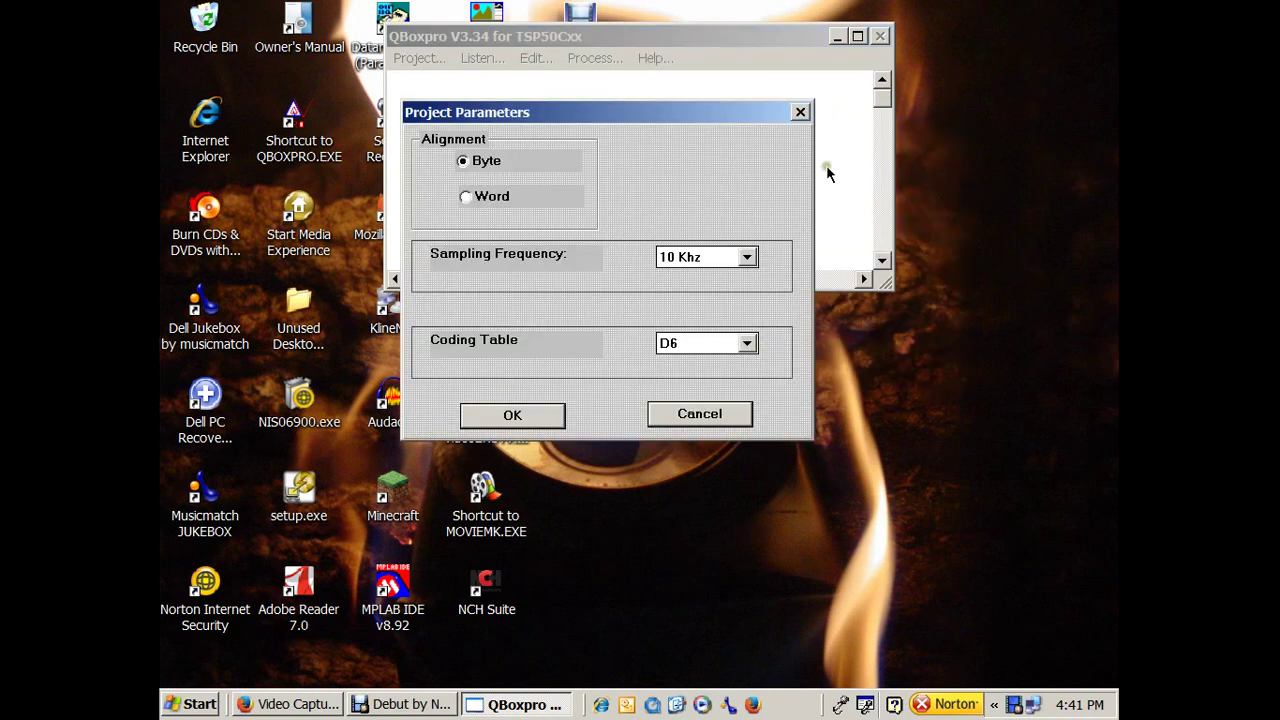
# Set the atest project parameters to 8 Khz sampling and the 5220 coding table.
pyautogui.click(746, 257)
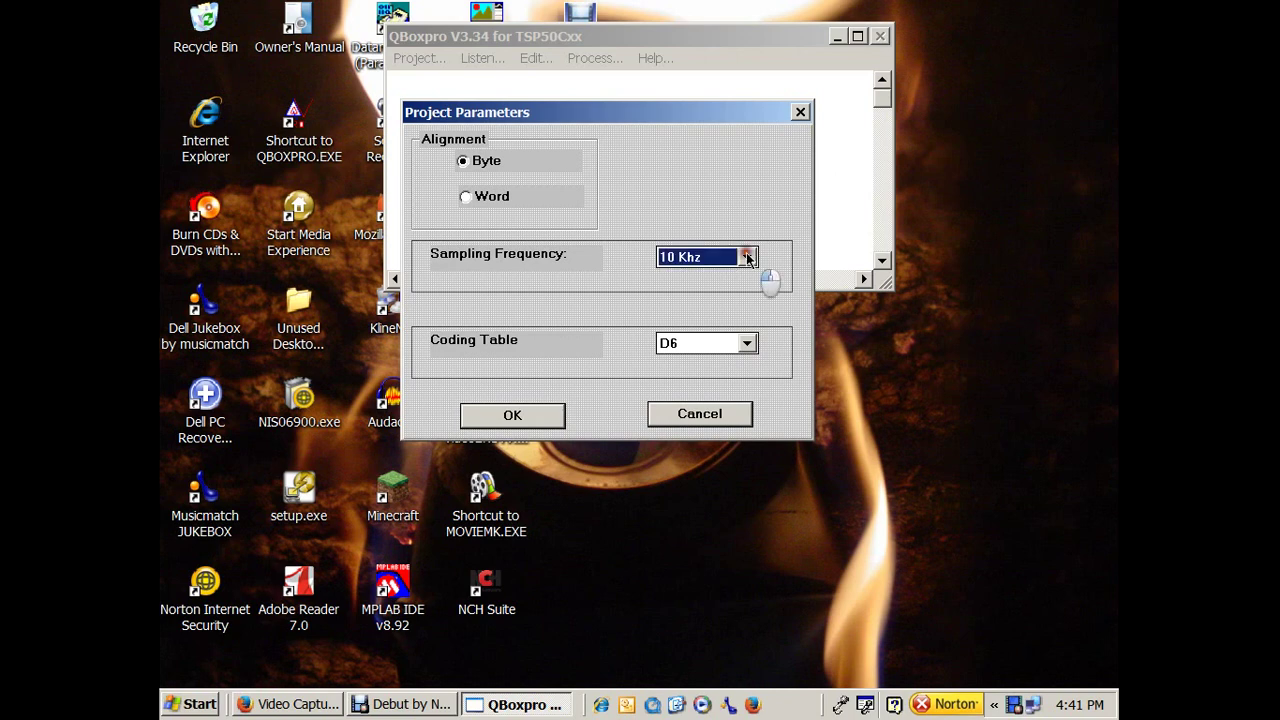
pyautogui.click(724, 291)
pyautogui.click(748, 344)
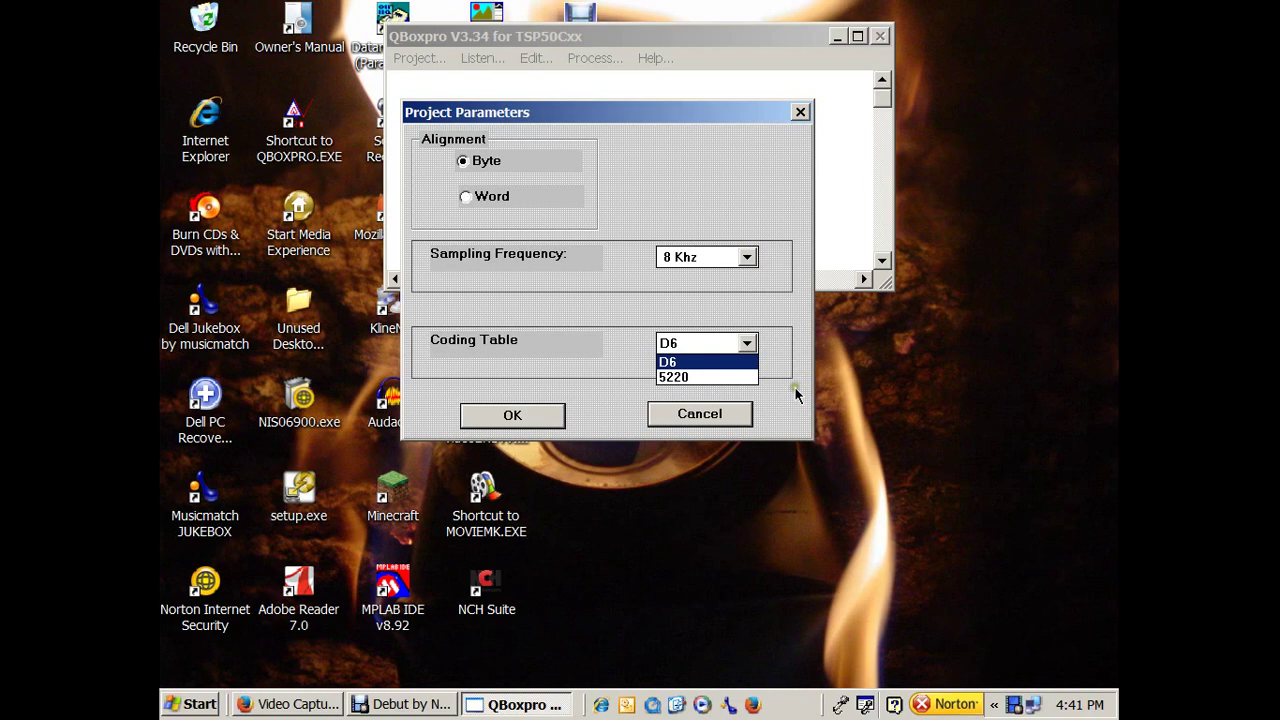
pyautogui.click(672, 377)
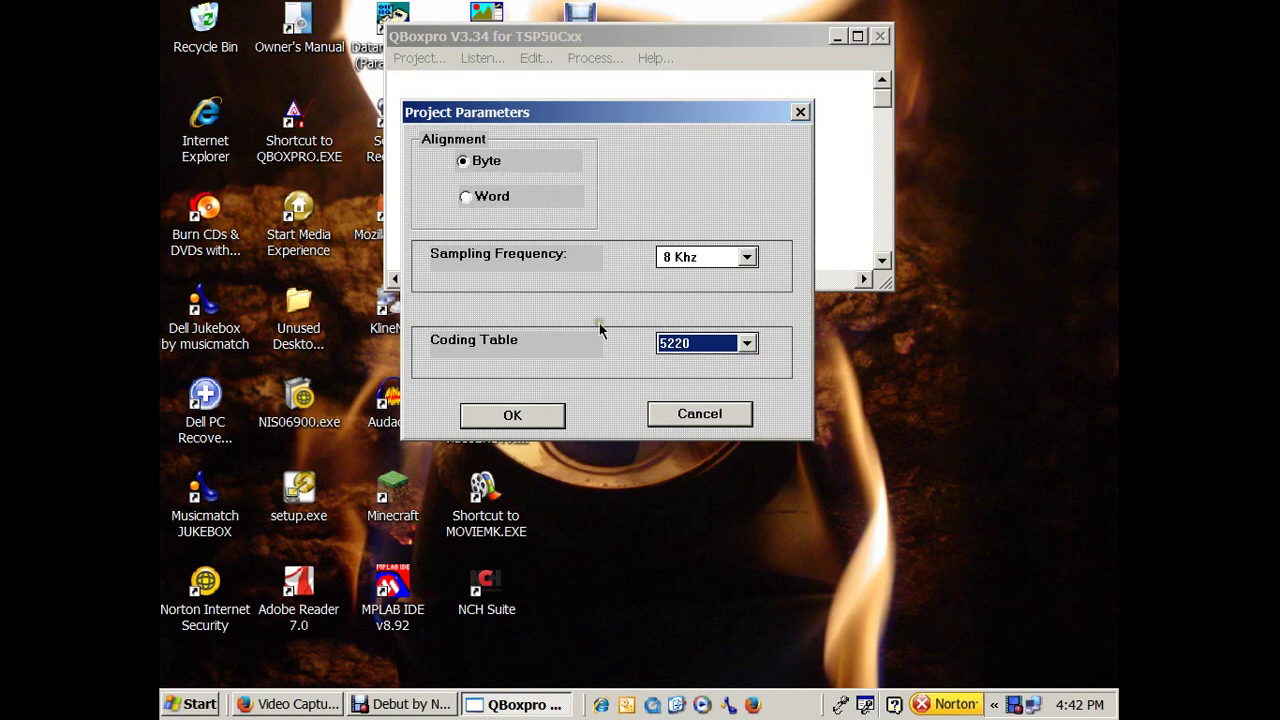
pyautogui.click(511, 415)
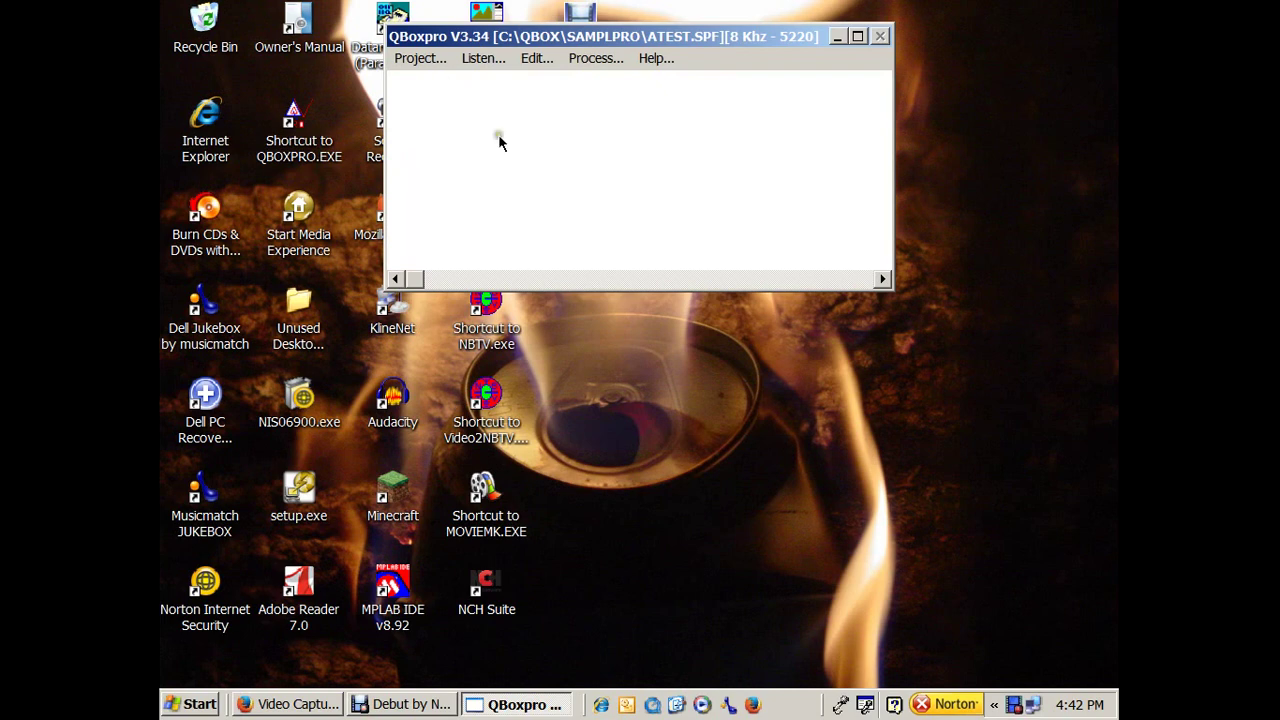
# Move QBox Pro to the right and launch Audacity with an empty 8000 Hz project.
pyautogui.moveTo(678, 37); pyautogui.dragTo(830, 108)
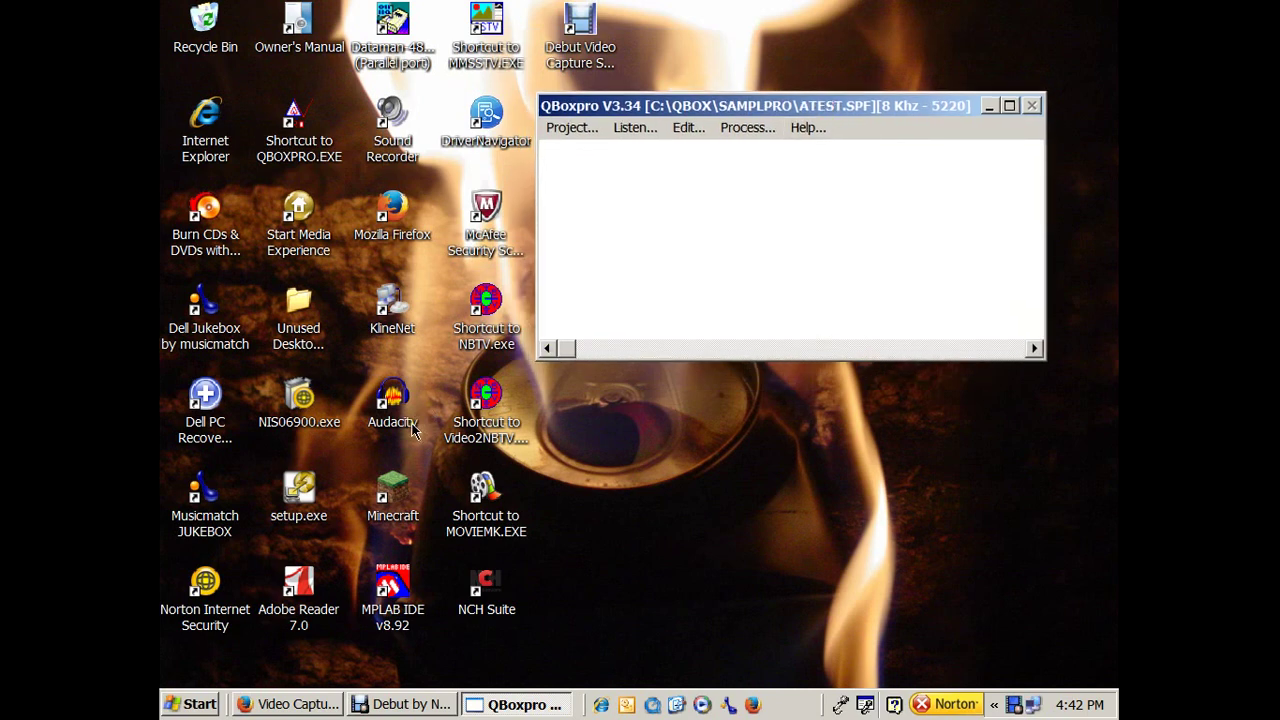
pyautogui.doubleClick(413, 430)
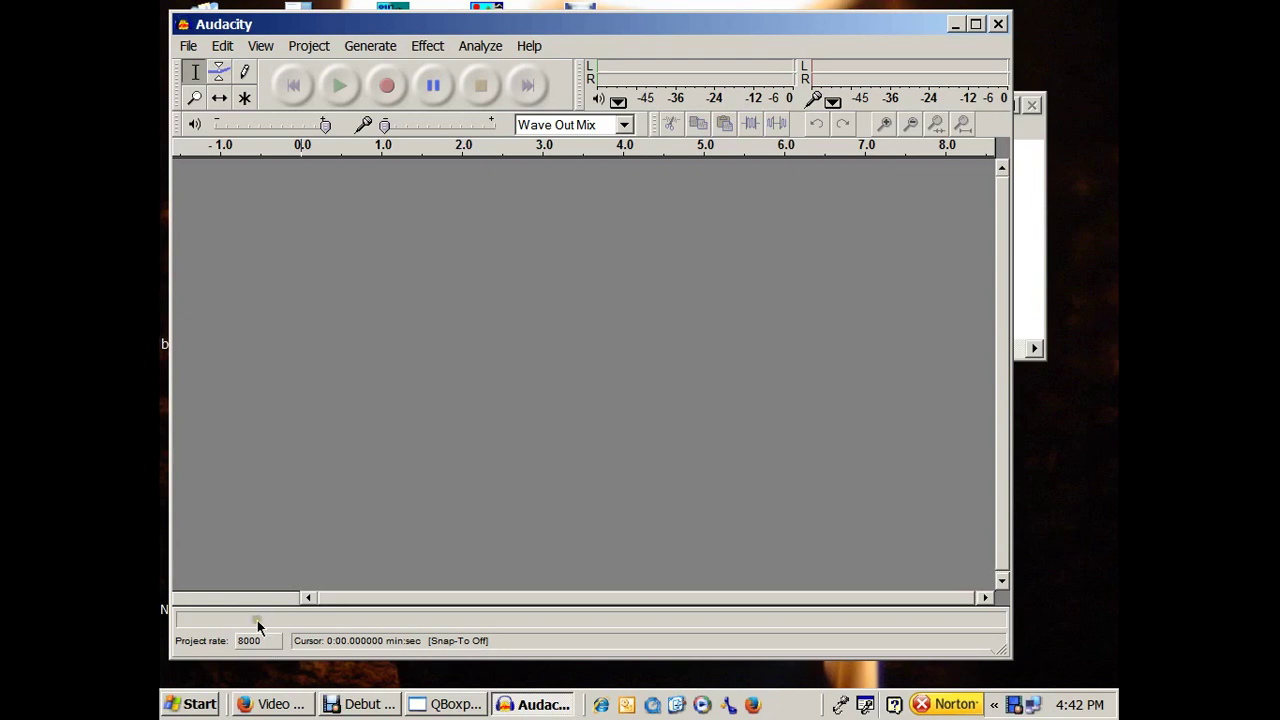
pyautogui.click(435, 24)
# Record a trial take, discard its track, then record a fresh take running past 30 seconds.
pyautogui.moveTo(435, 24); pyautogui.dragTo(475, 23)
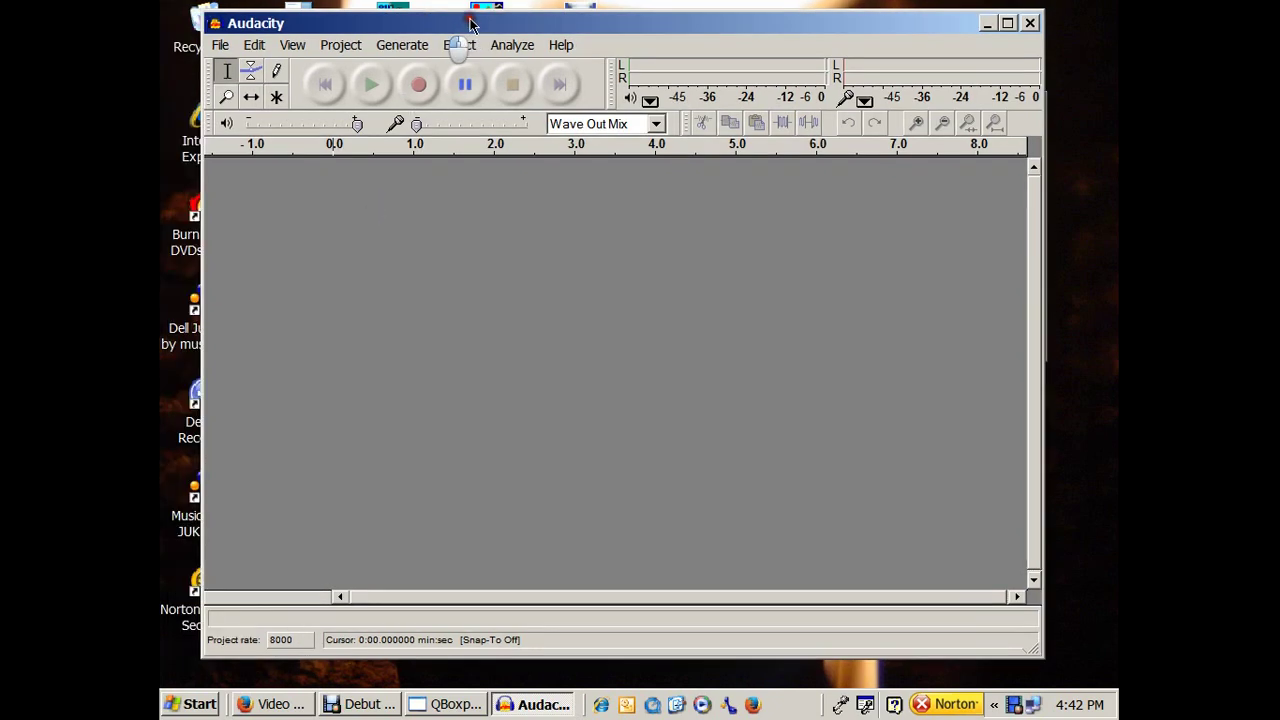
pyautogui.click(425, 86)
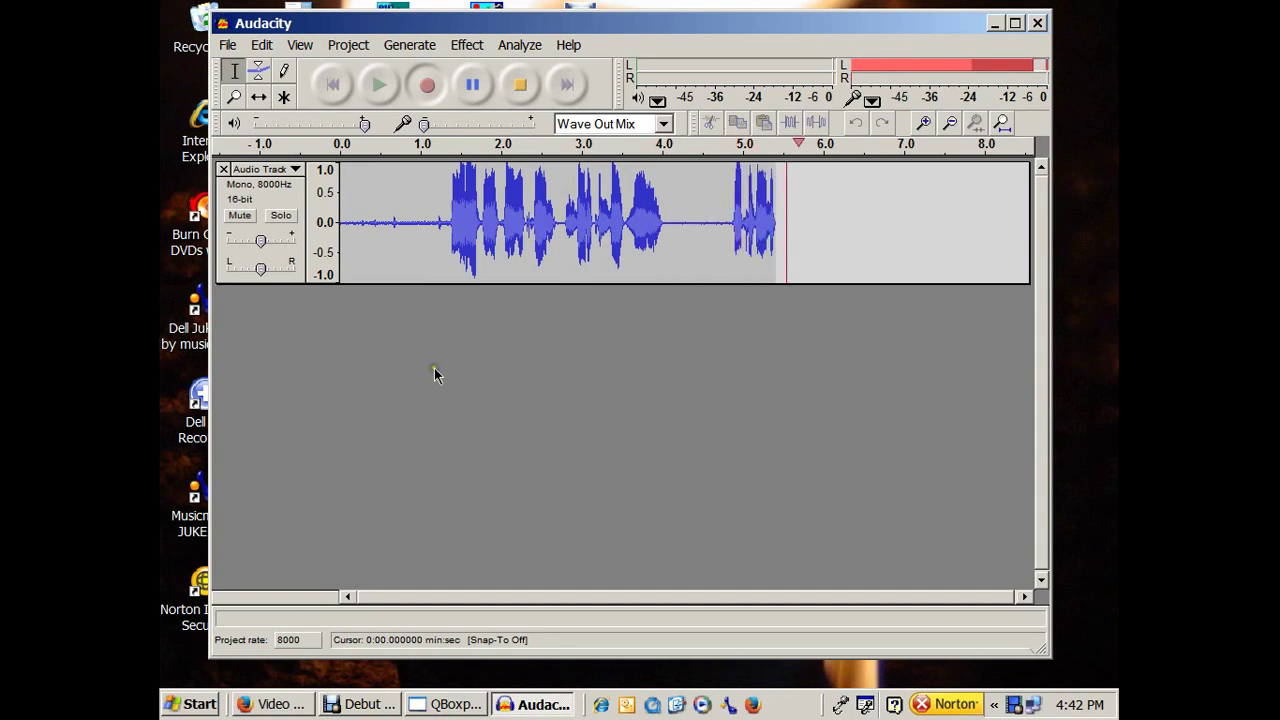
pyautogui.click(519, 84)
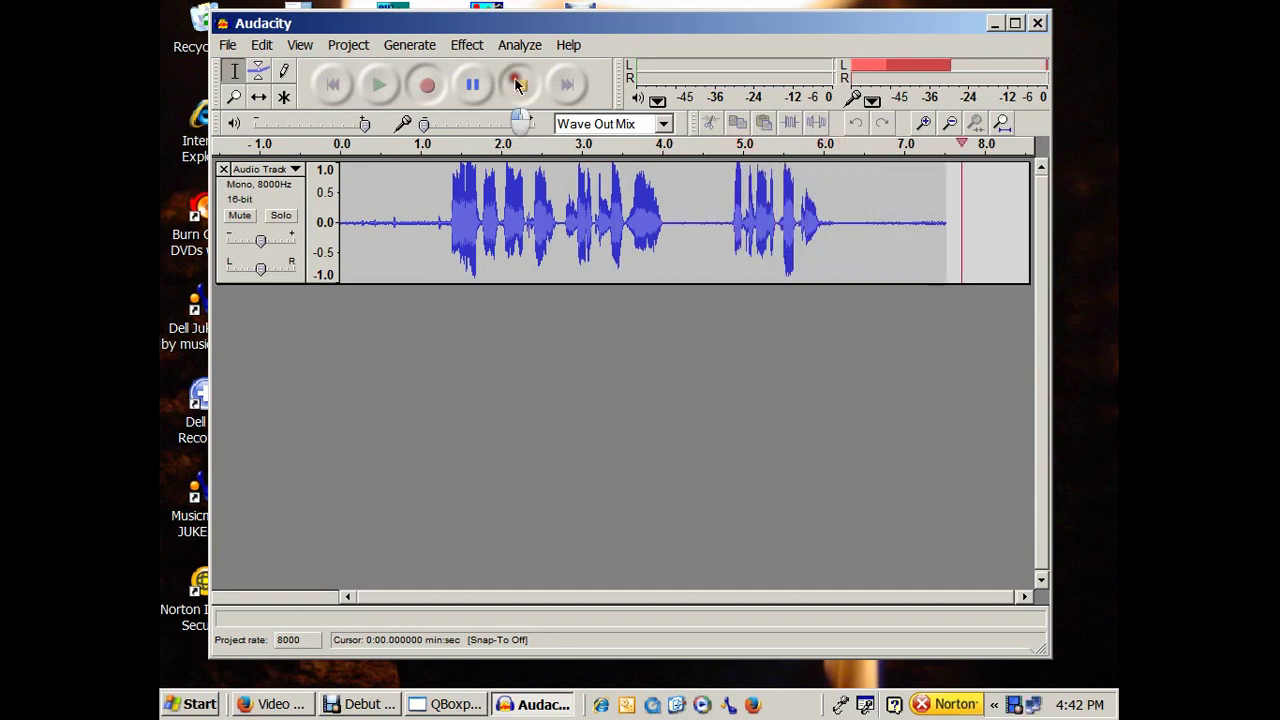
pyautogui.click(223, 168)
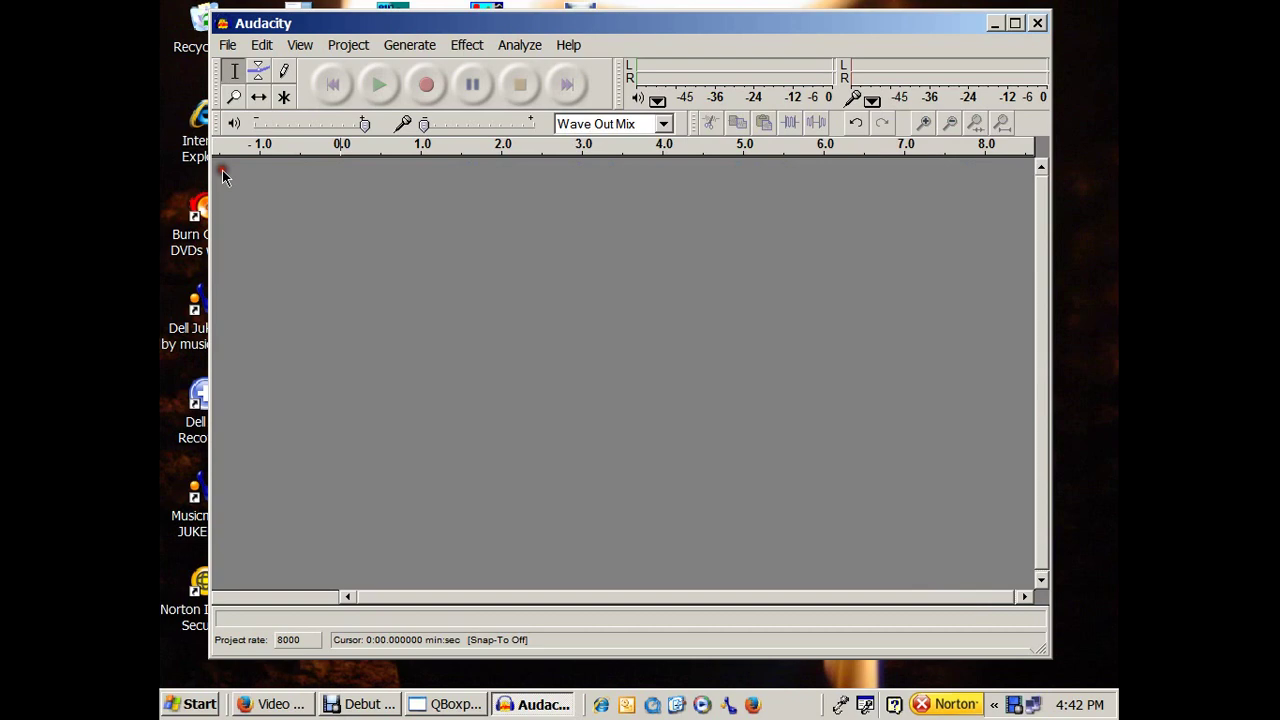
pyautogui.click(427, 85)
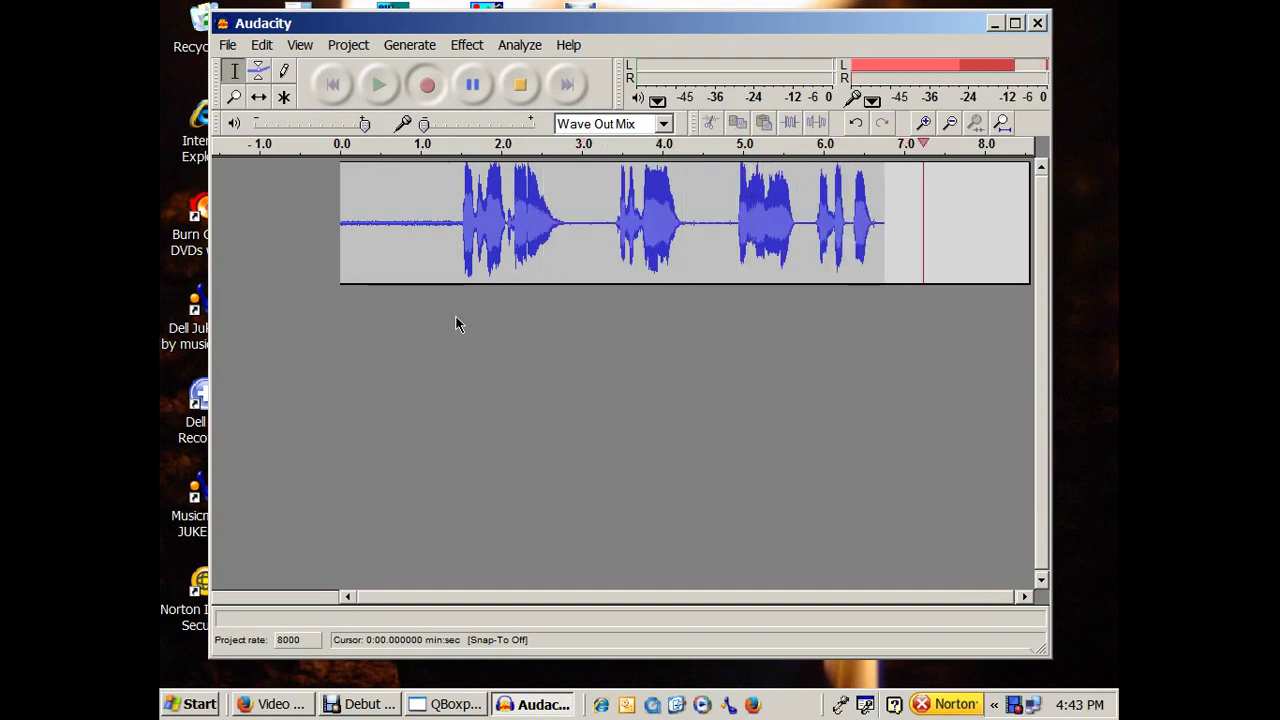
pyautogui.press('space')
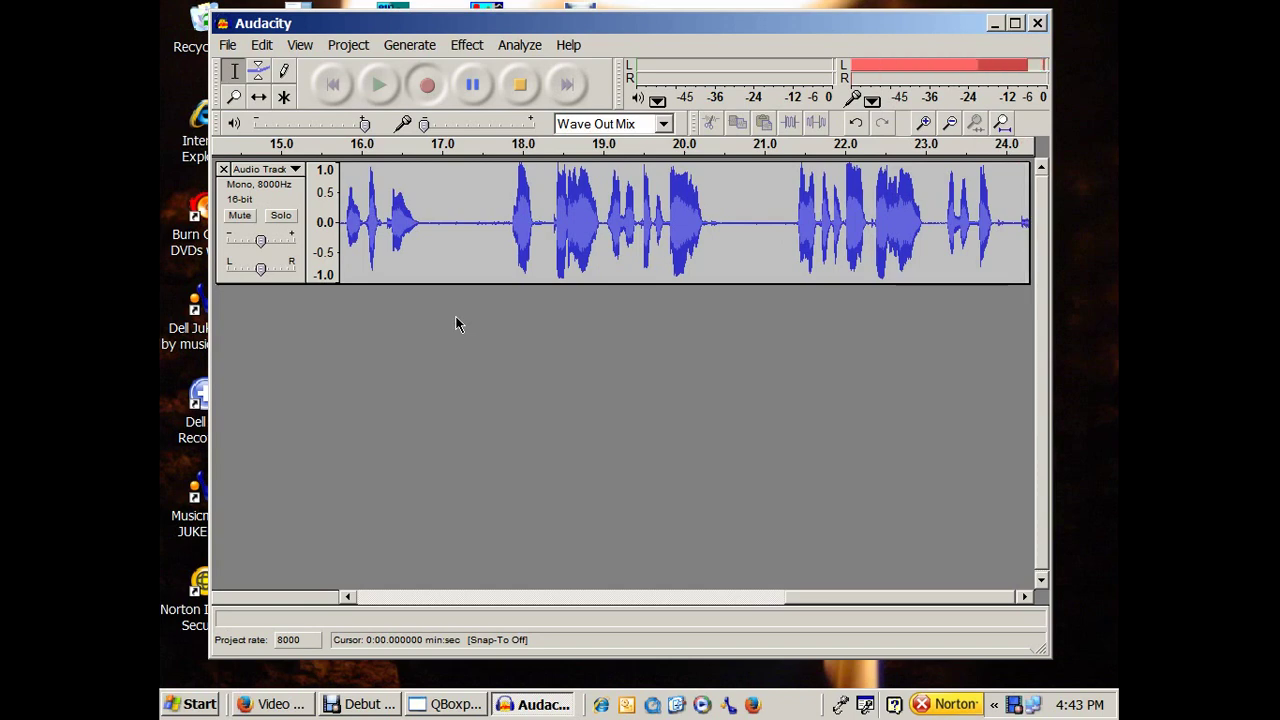
# Stop the new recording and delete the quiet tail after the last word.
pyautogui.click(526, 98)
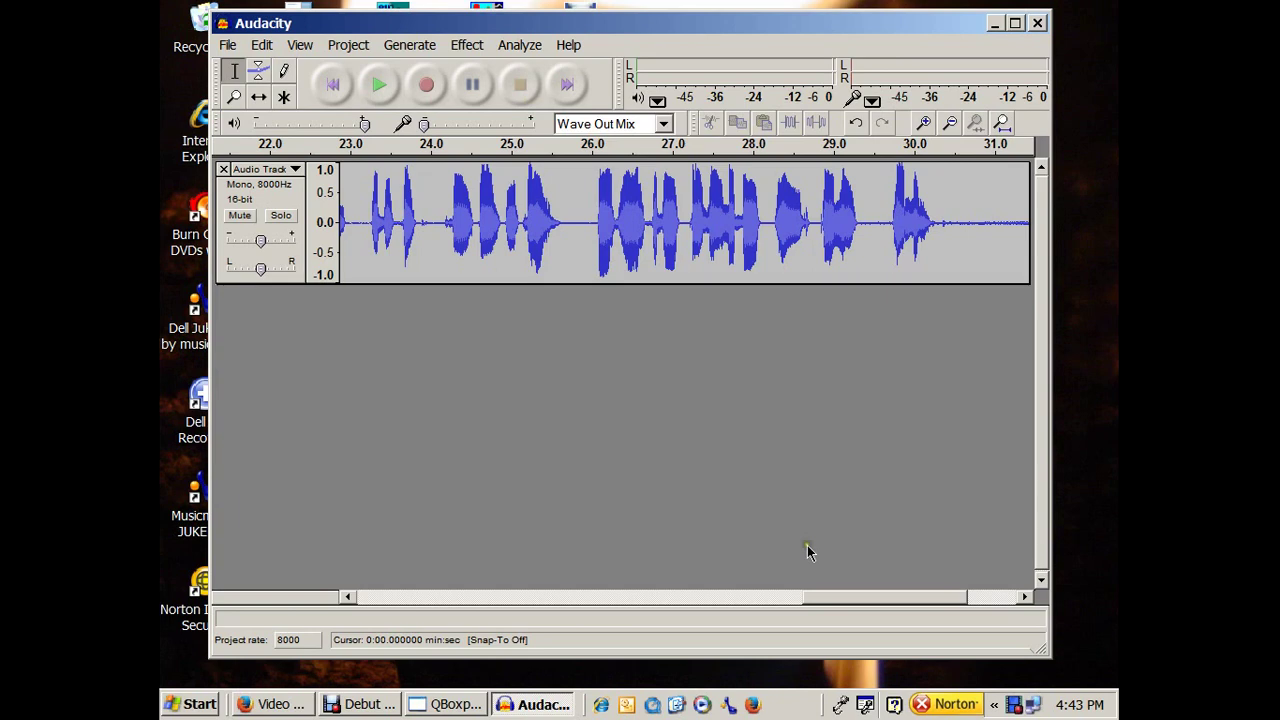
pyautogui.moveTo(877, 596); pyautogui.dragTo(931, 600)
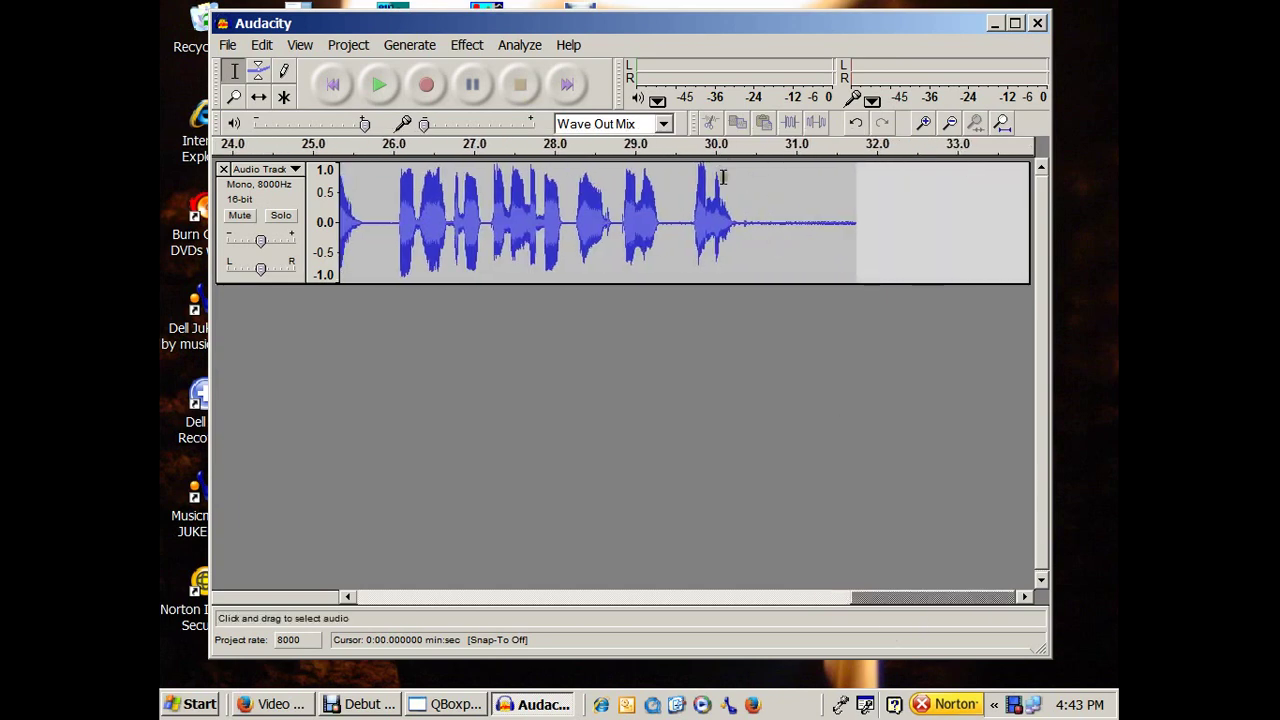
pyautogui.moveTo(373, 228); pyautogui.dragTo(392, 228)
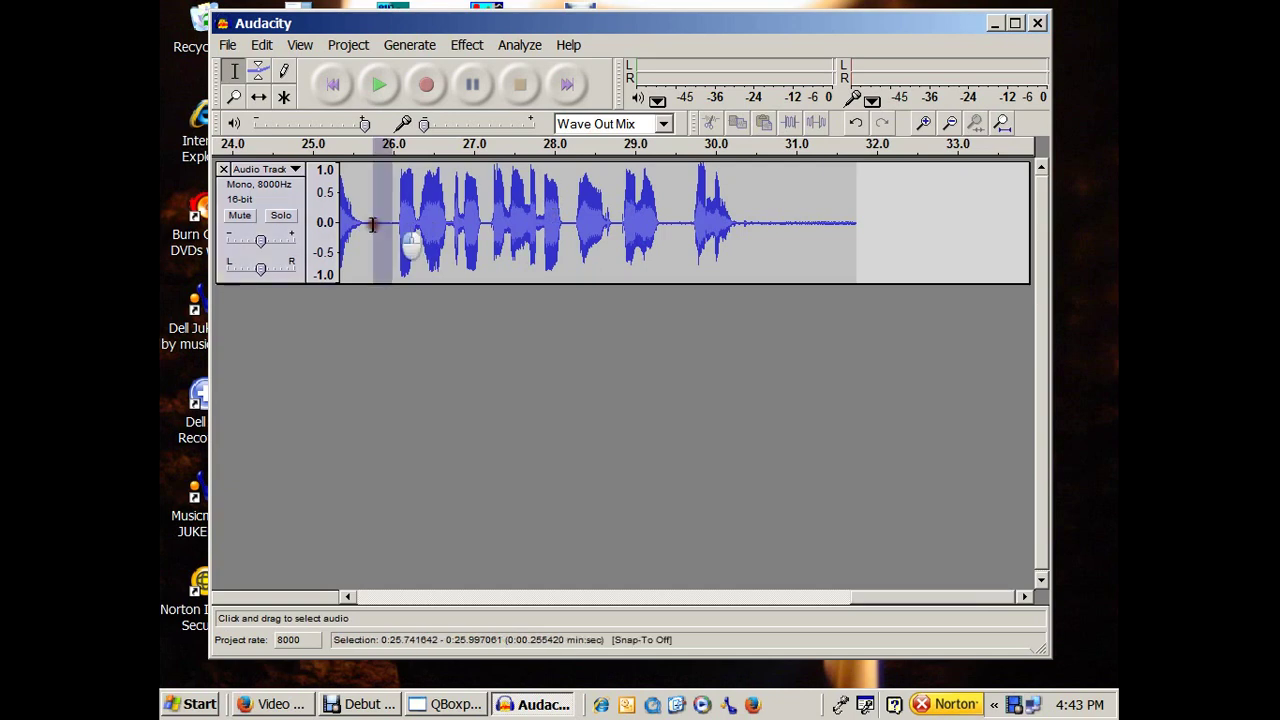
pyautogui.click(373, 228)
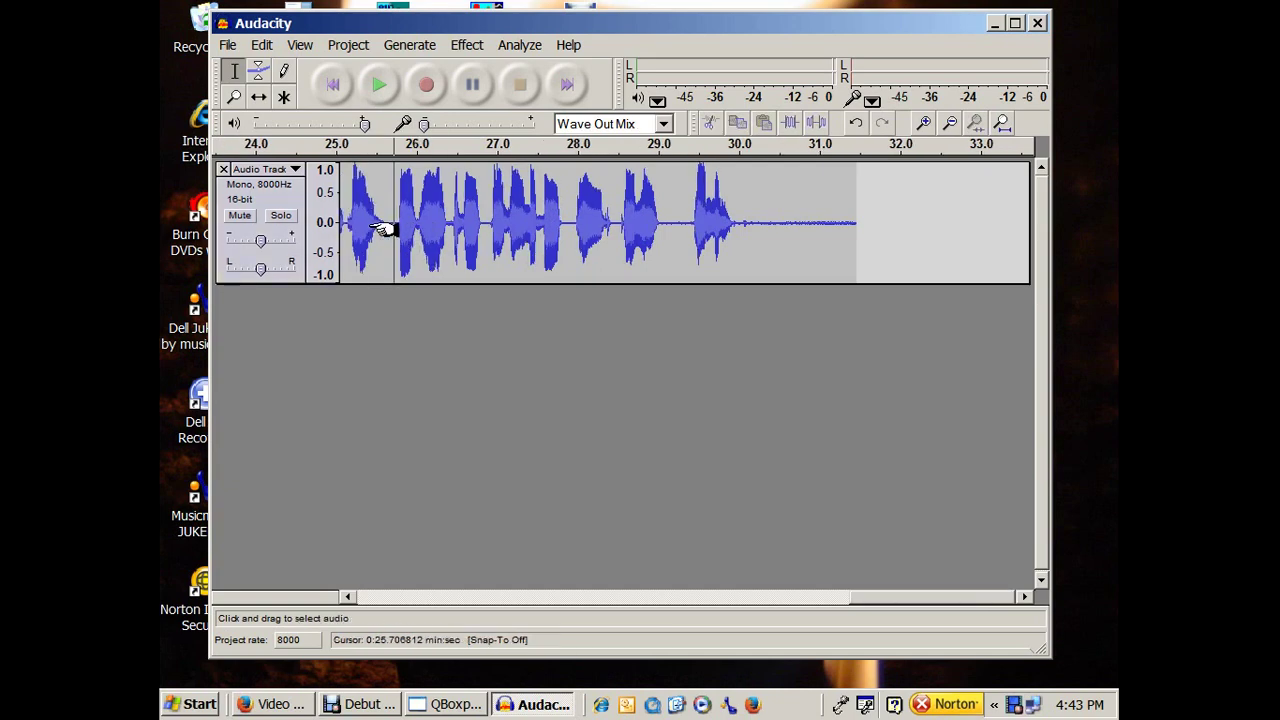
pyautogui.moveTo(685, 220); pyautogui.dragTo(670, 222)
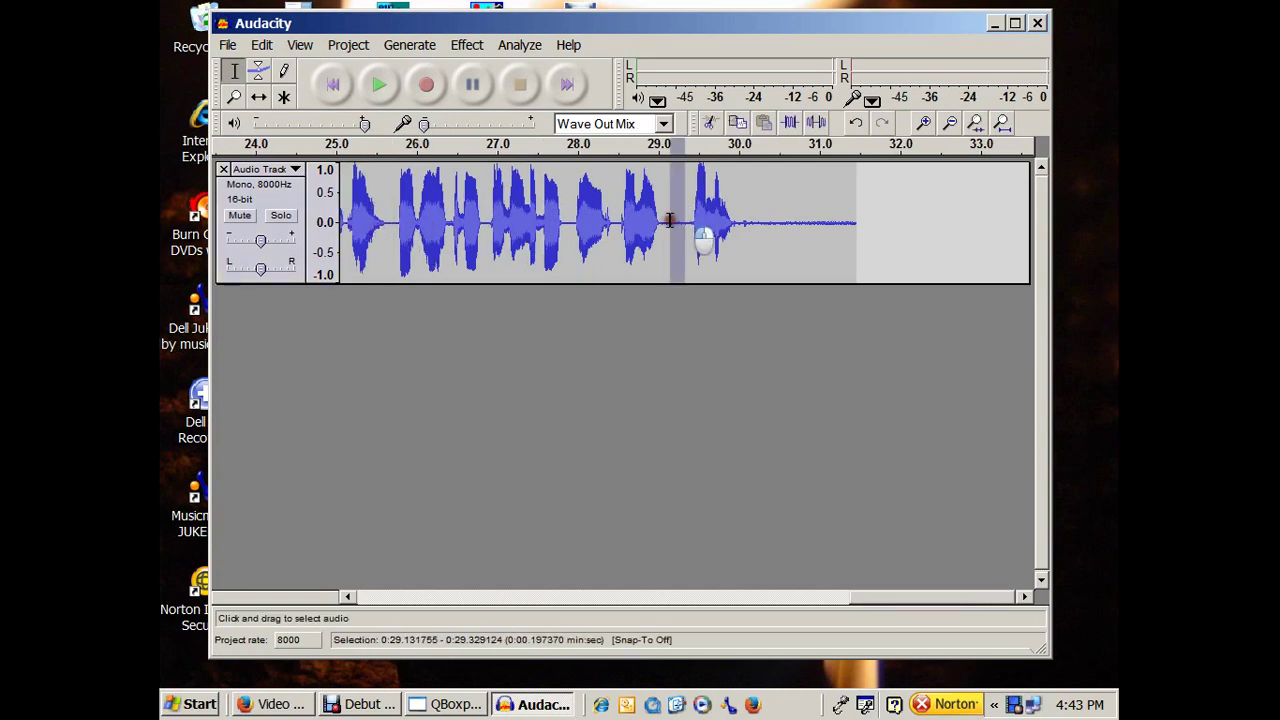
pyautogui.click(683, 252)
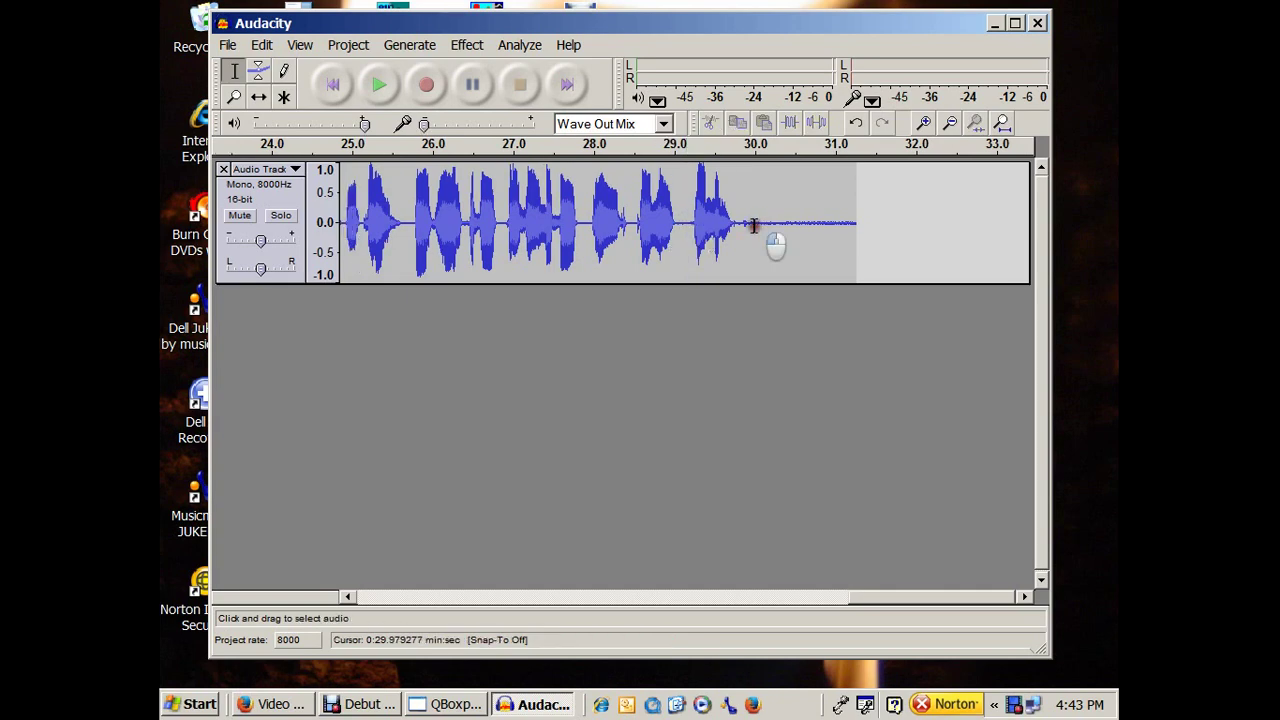
pyautogui.moveTo(754, 232); pyautogui.dragTo(876, 229)
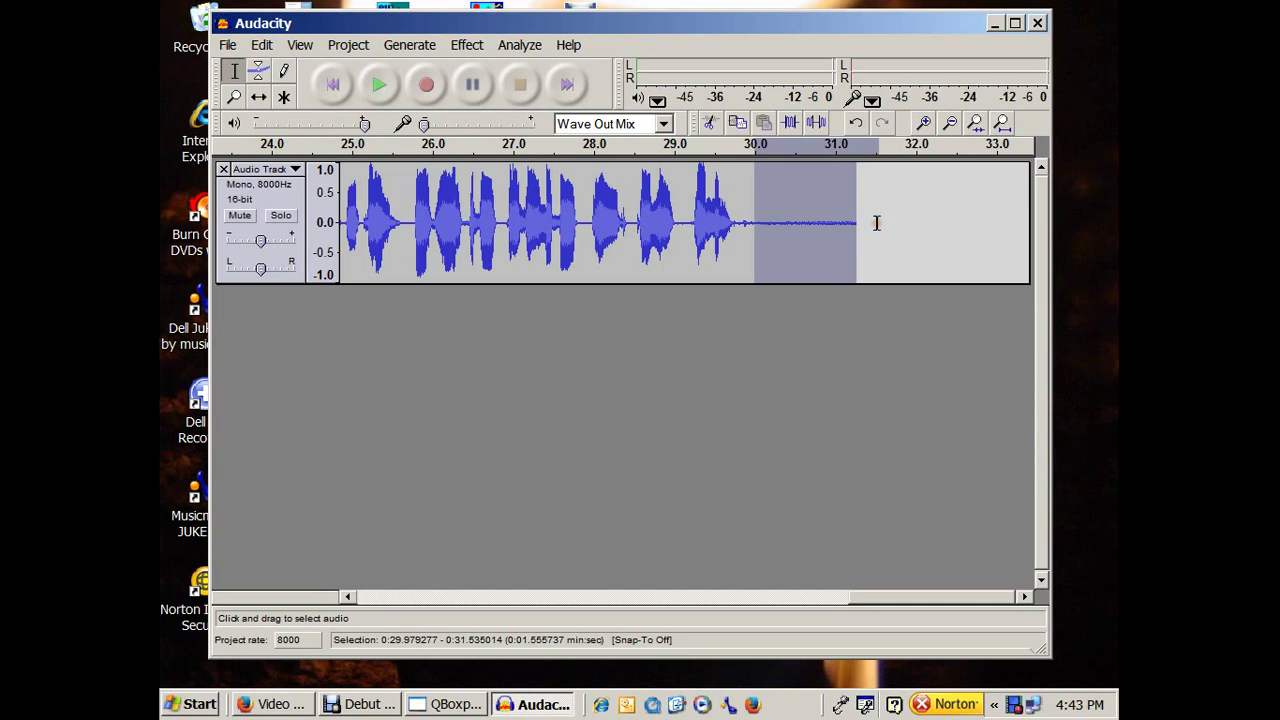
pyautogui.press('Delete')
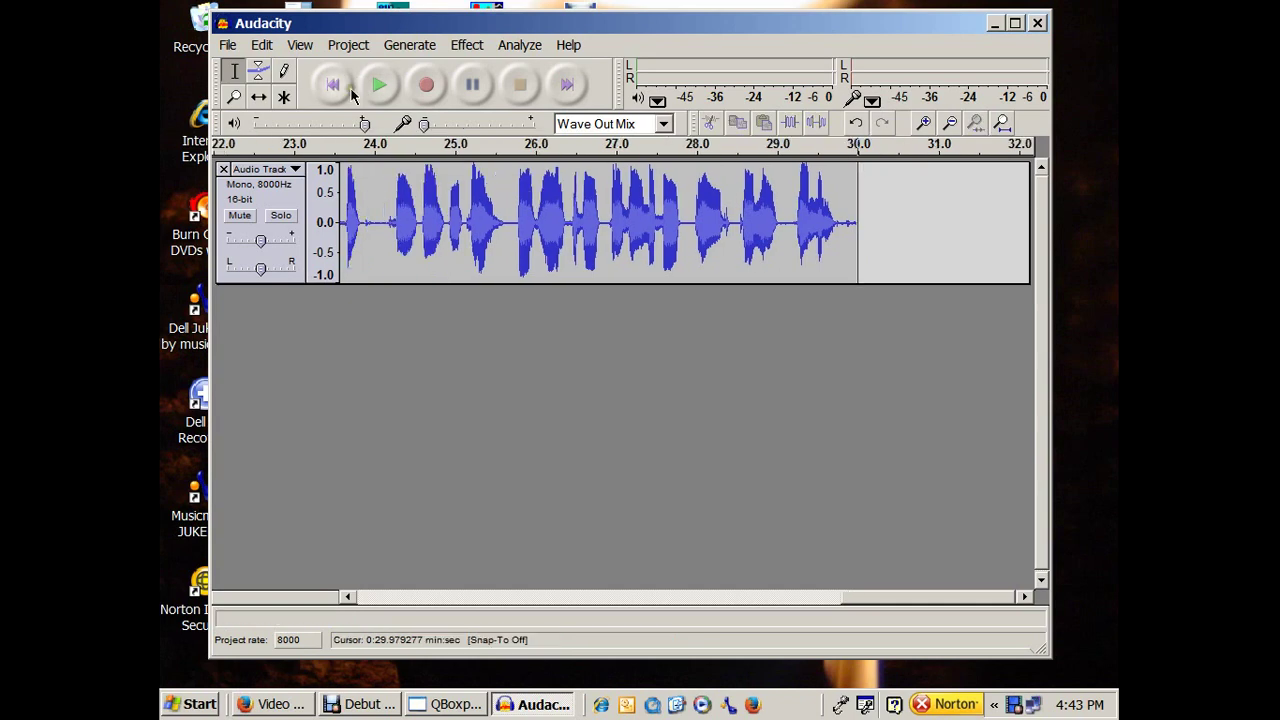
# Delete the quiet opening lead-in and play back the trimmed message ending near 28.5 s.
pyautogui.click(350, 90)
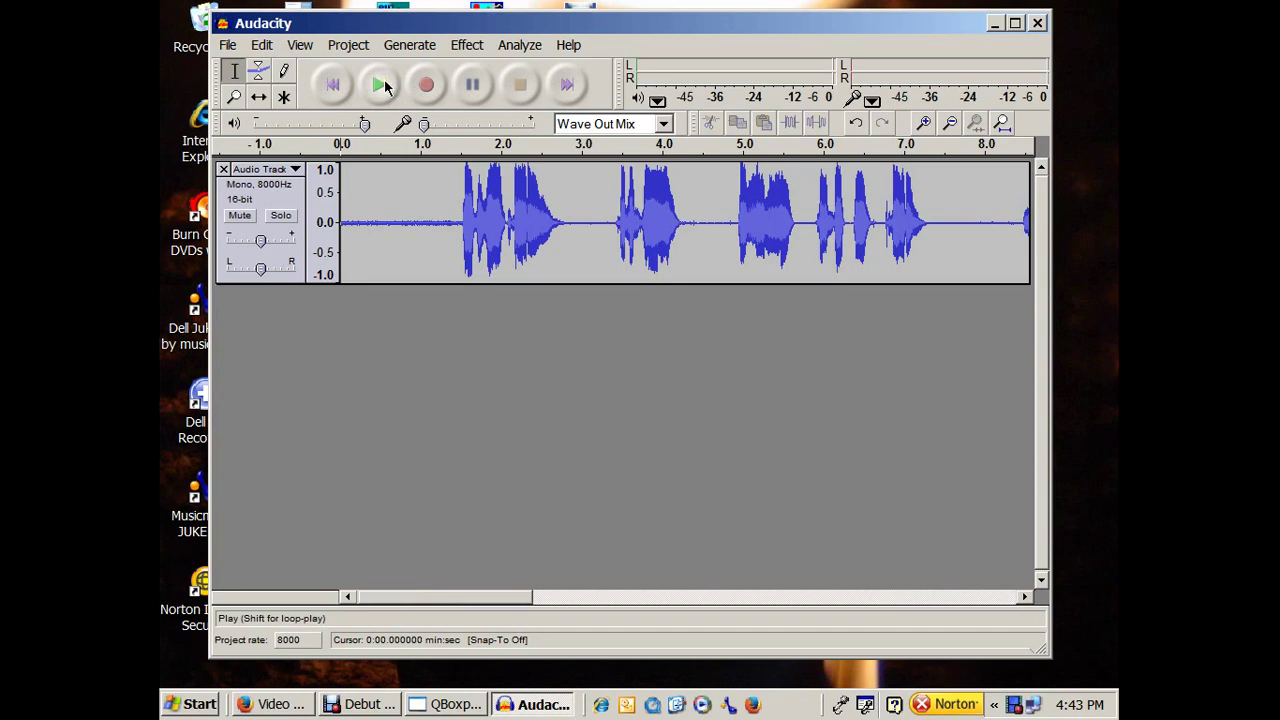
pyautogui.moveTo(456, 222); pyautogui.dragTo(320, 223)
pyautogui.press('Delete')
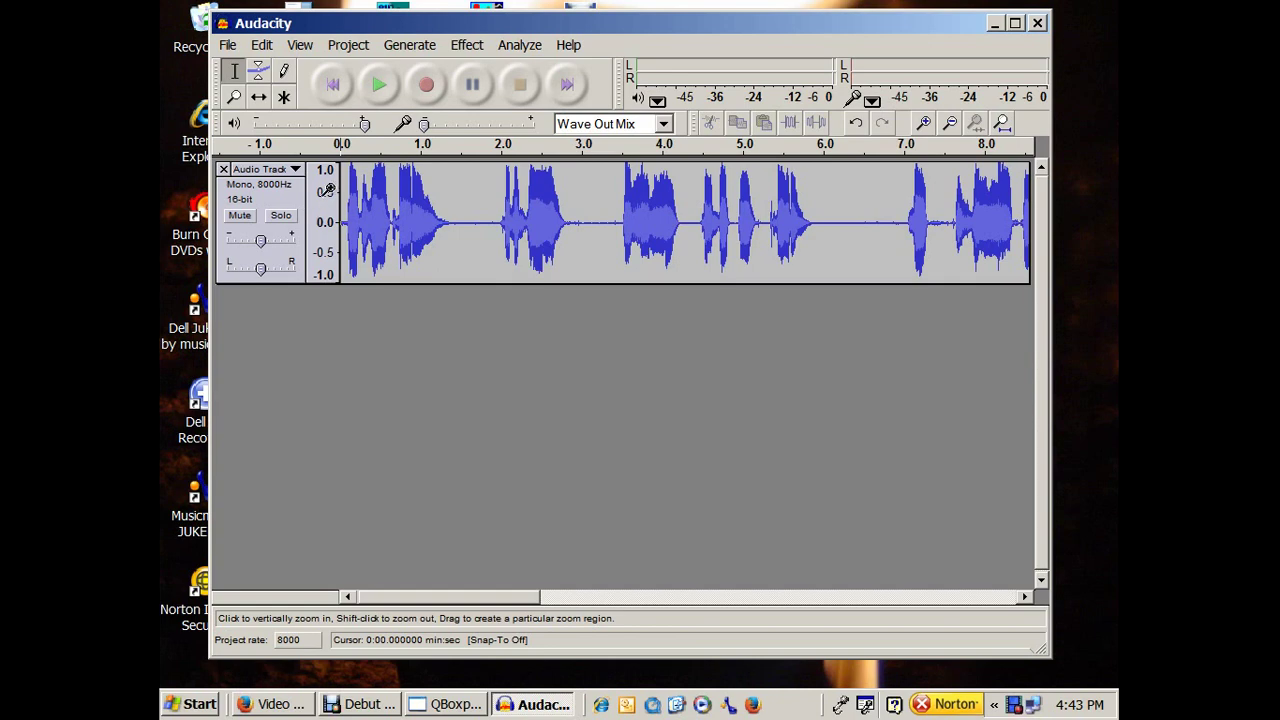
pyautogui.click(376, 86)
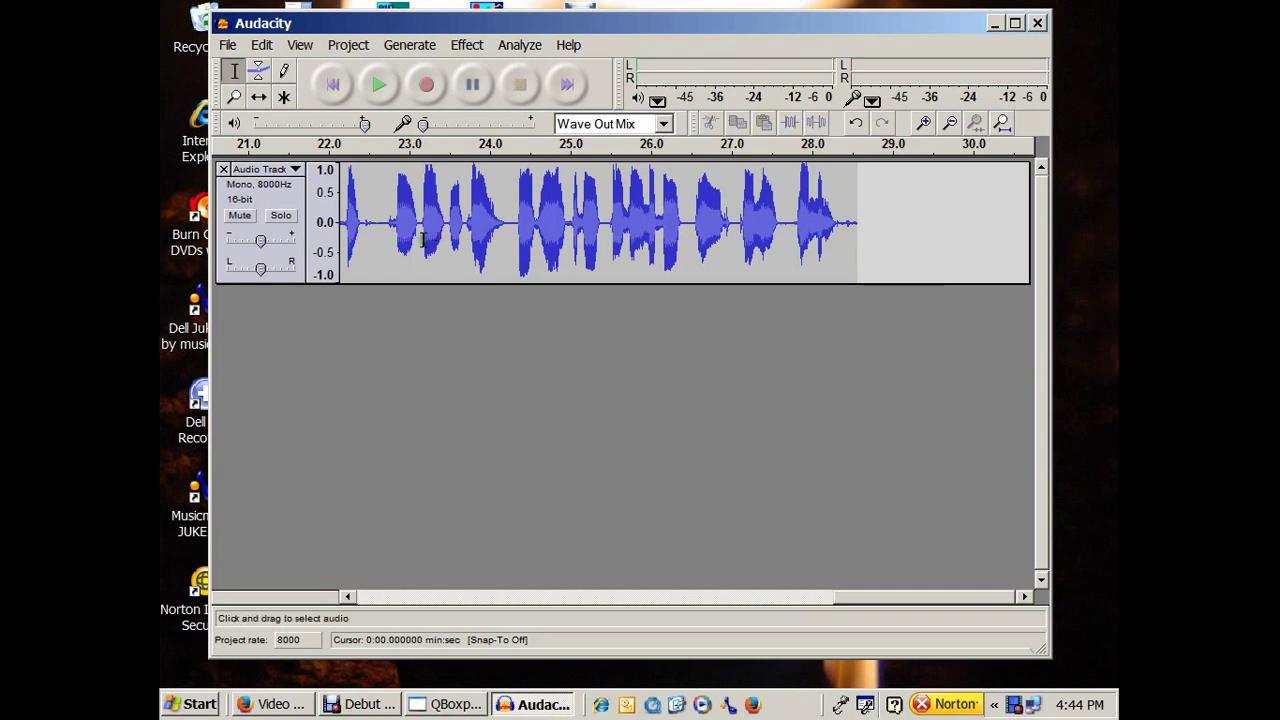
# Select the whole speech track and export the selection as WAV file 'atest'.
pyautogui.click(295, 200)
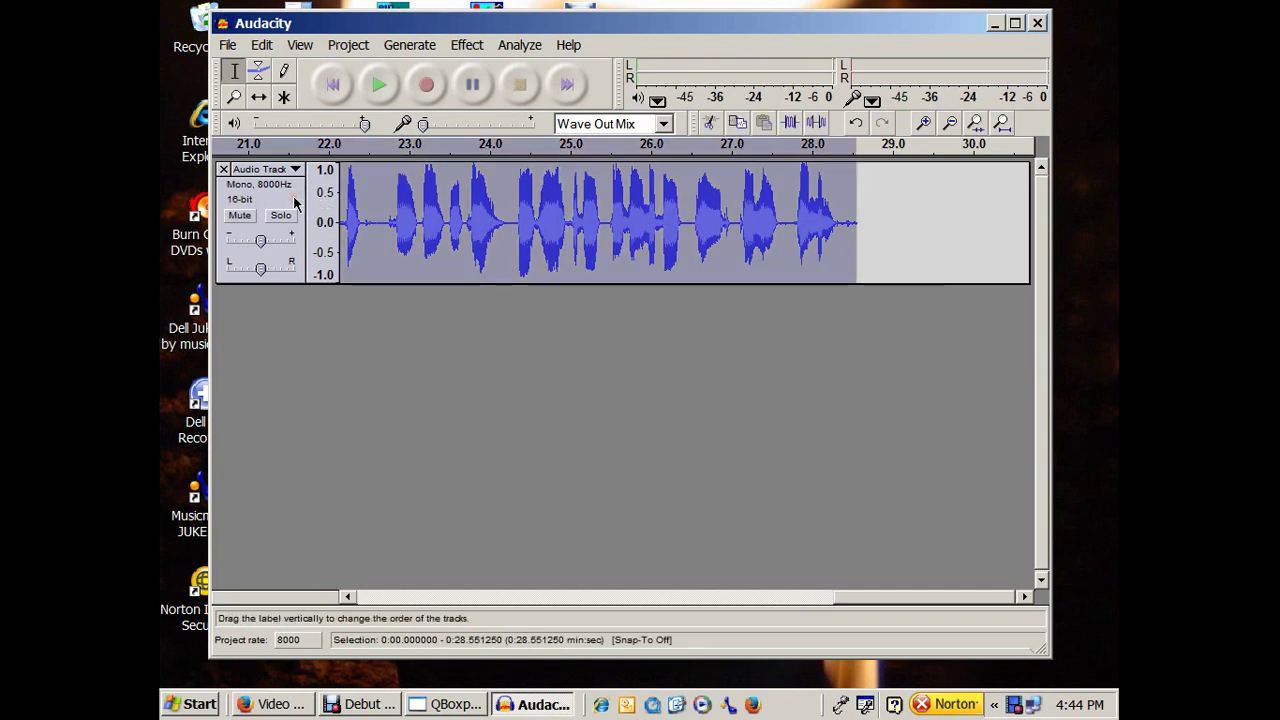
pyautogui.click(228, 45)
pyautogui.click(393, 228)
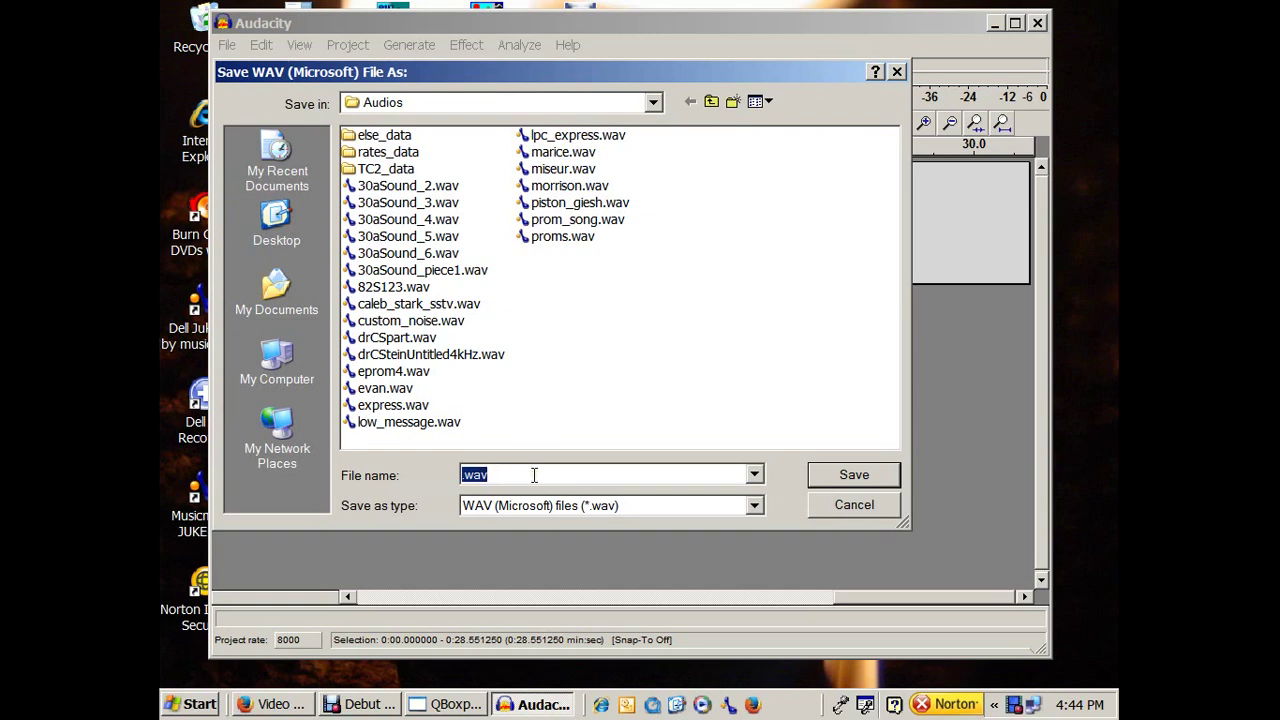
pyautogui.write('at4est')
pyautogui.press('BackSpace')
pyautogui.press('BackSpace')
pyautogui.press('BackSpace')
pyautogui.press('BackSpace')
pyautogui.write('est')
pyautogui.click(818, 478)
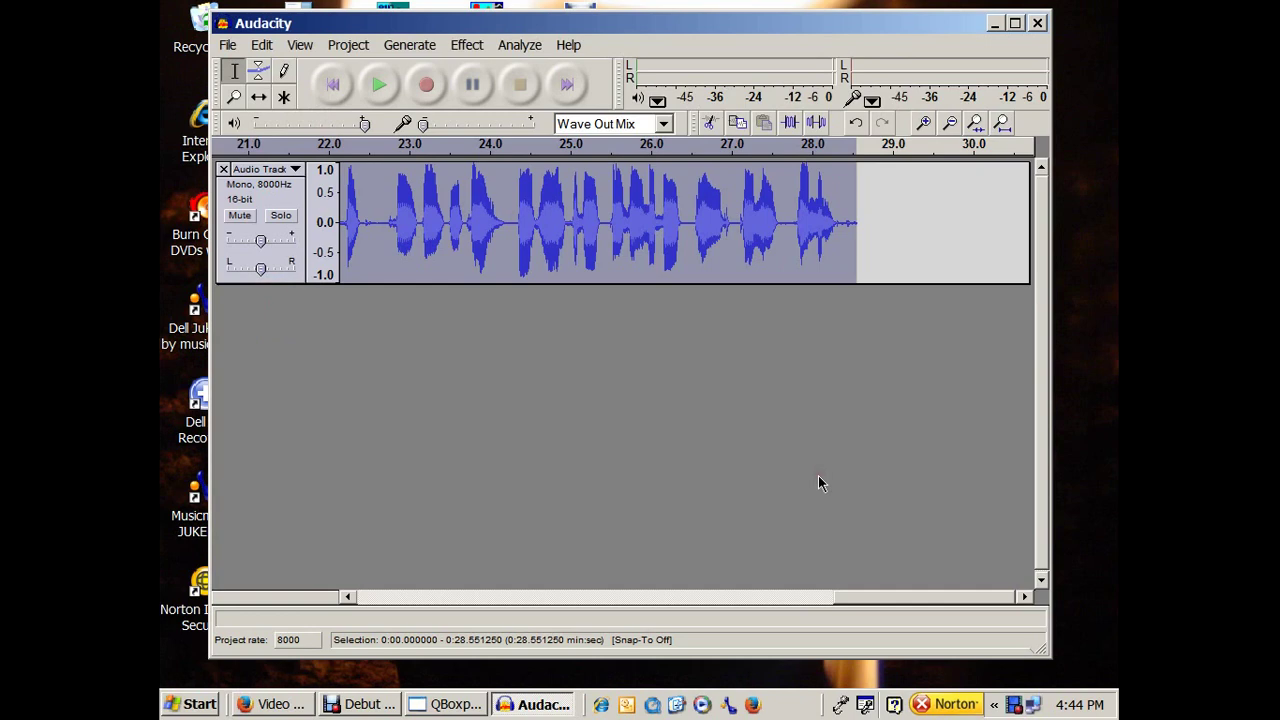
# Close Audacity without saving its project and start adding a sound file in QBox Pro.
pyautogui.click(1039, 23)
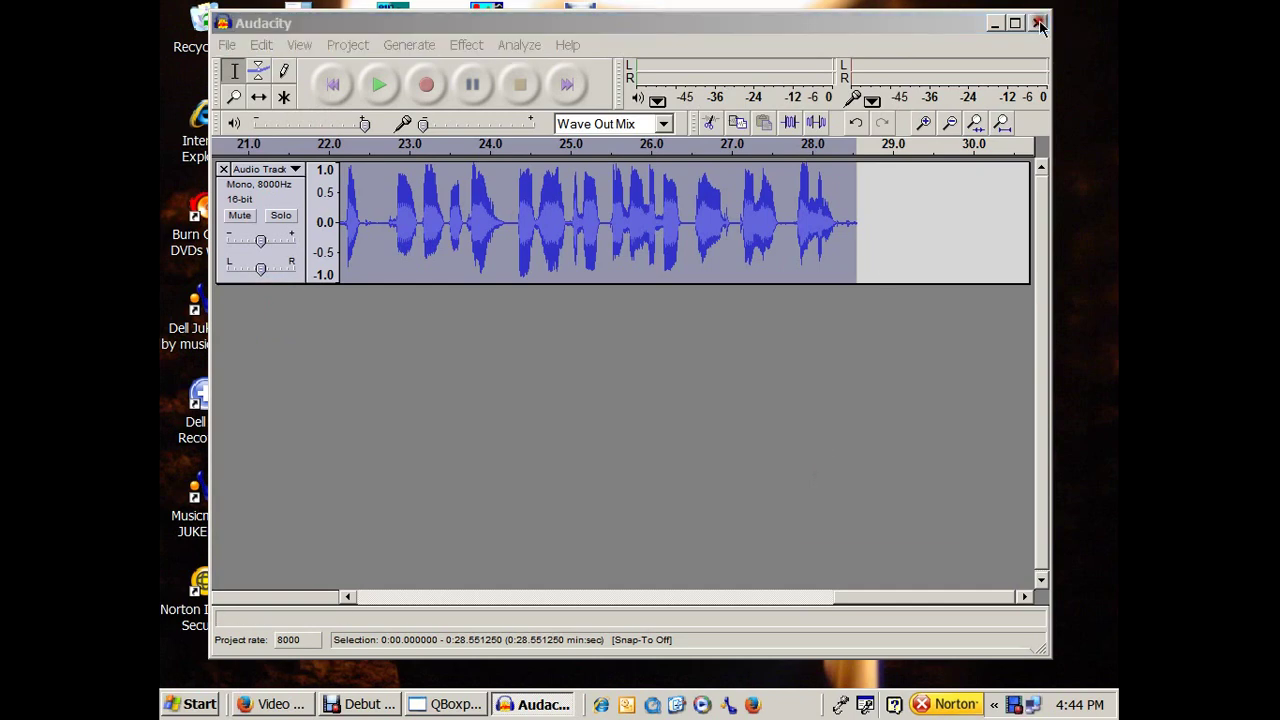
pyautogui.click(975, 652)
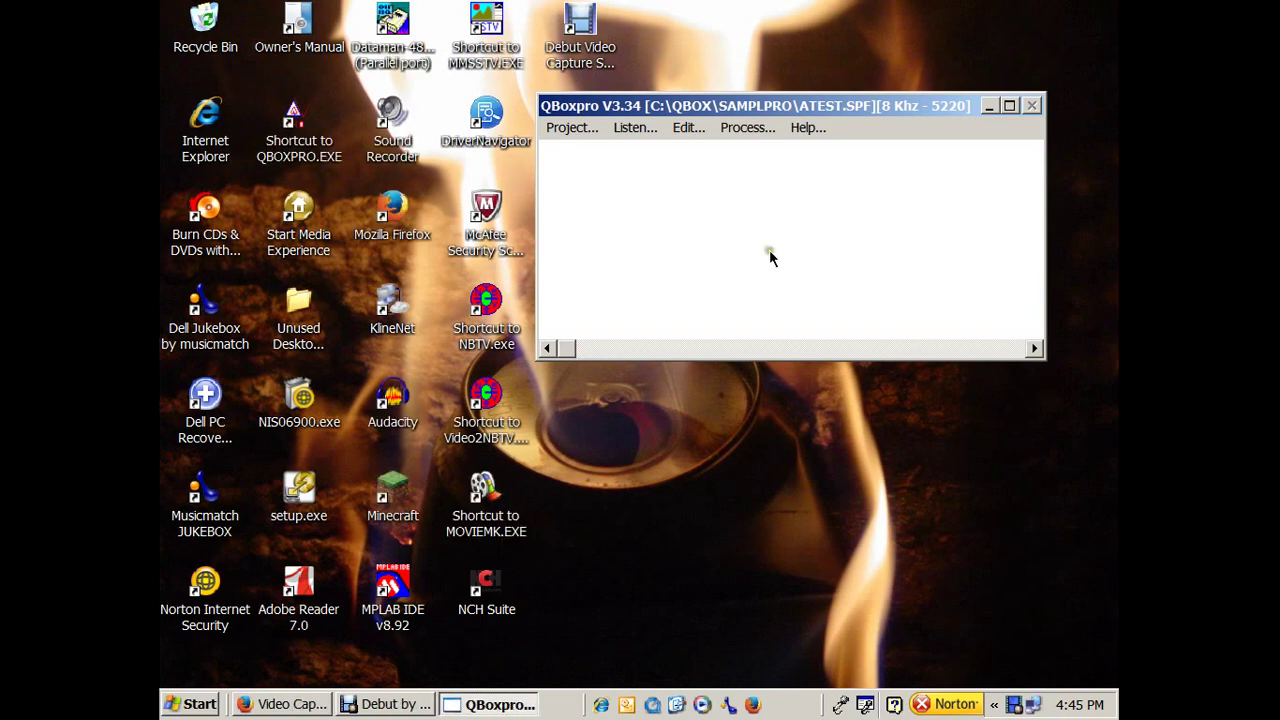
pyautogui.click(585, 130)
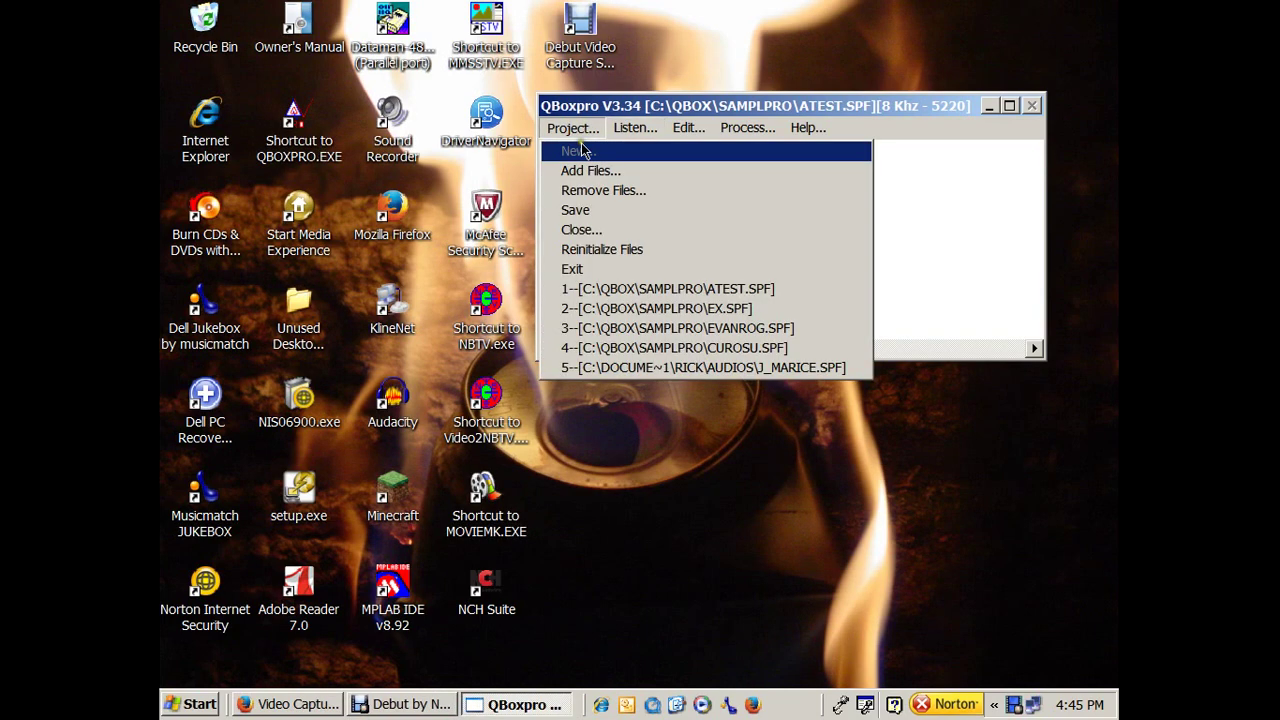
pyautogui.click(605, 171)
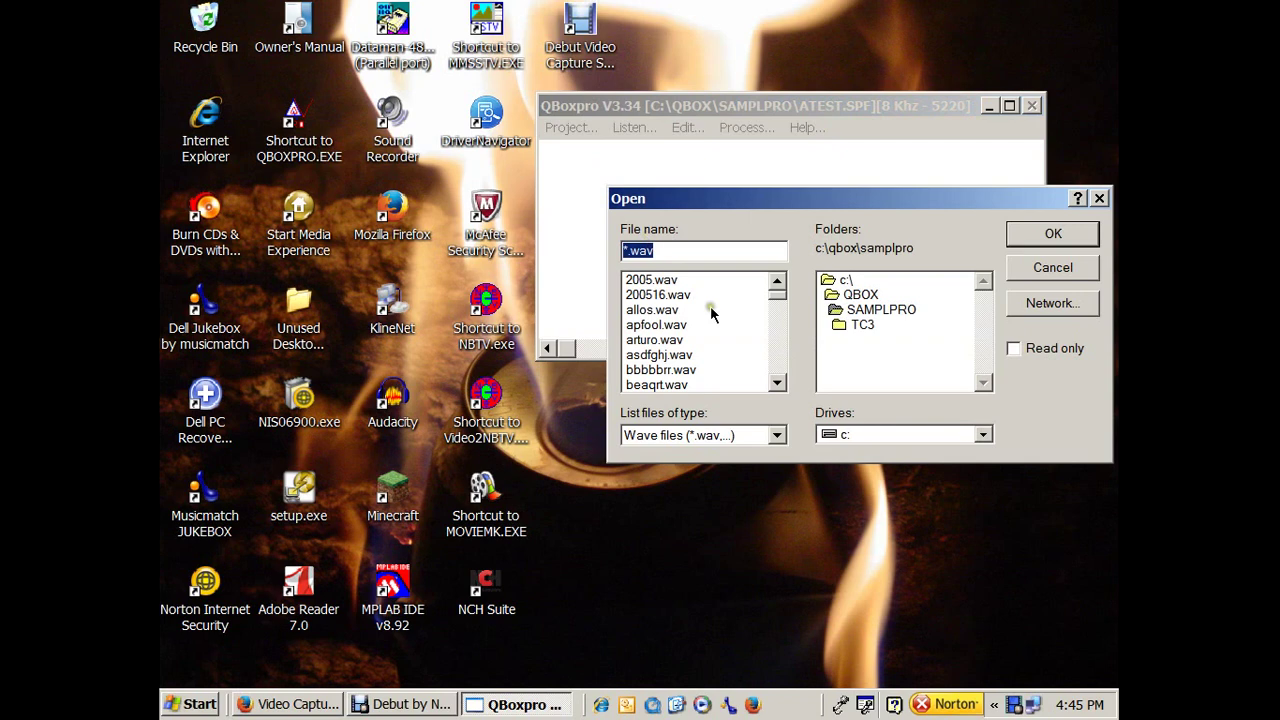
# Load atest.wav from the Audios folder as entry 0001 (8000 Hz, 28551 ms).
pyautogui.doubleClick(830, 281)
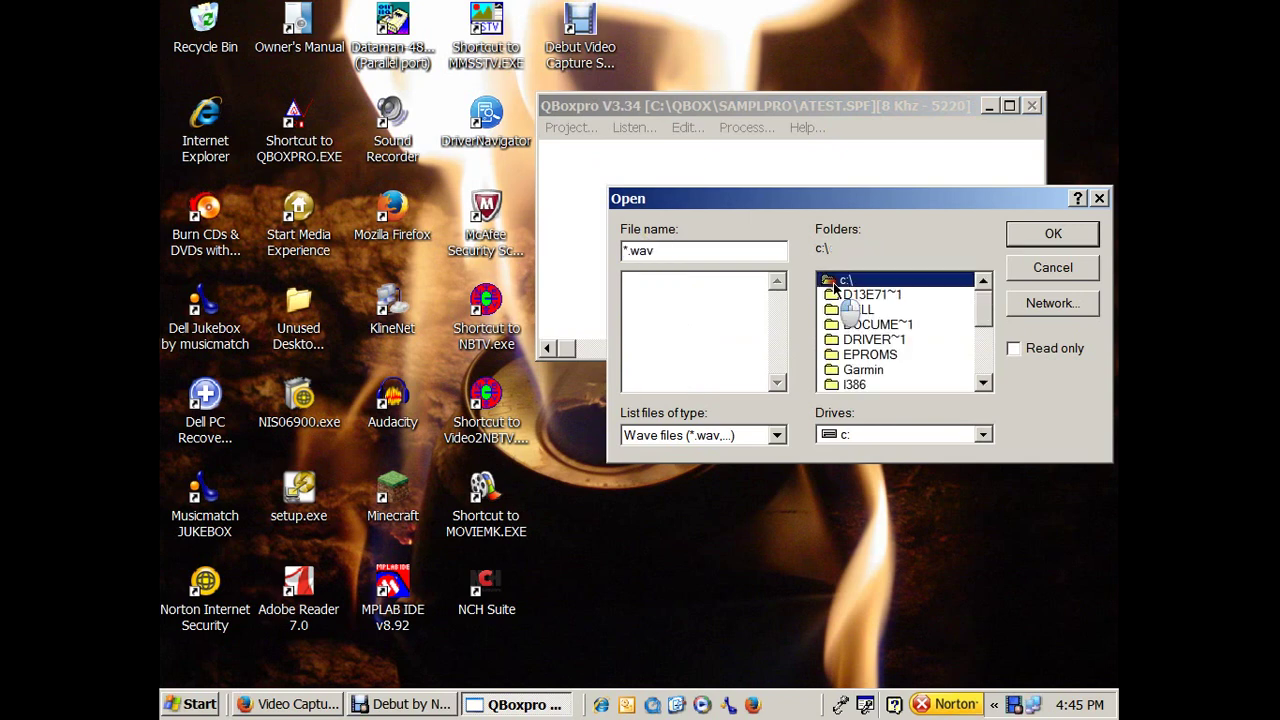
pyautogui.doubleClick(870, 325)
pyautogui.doubleClick(870, 340)
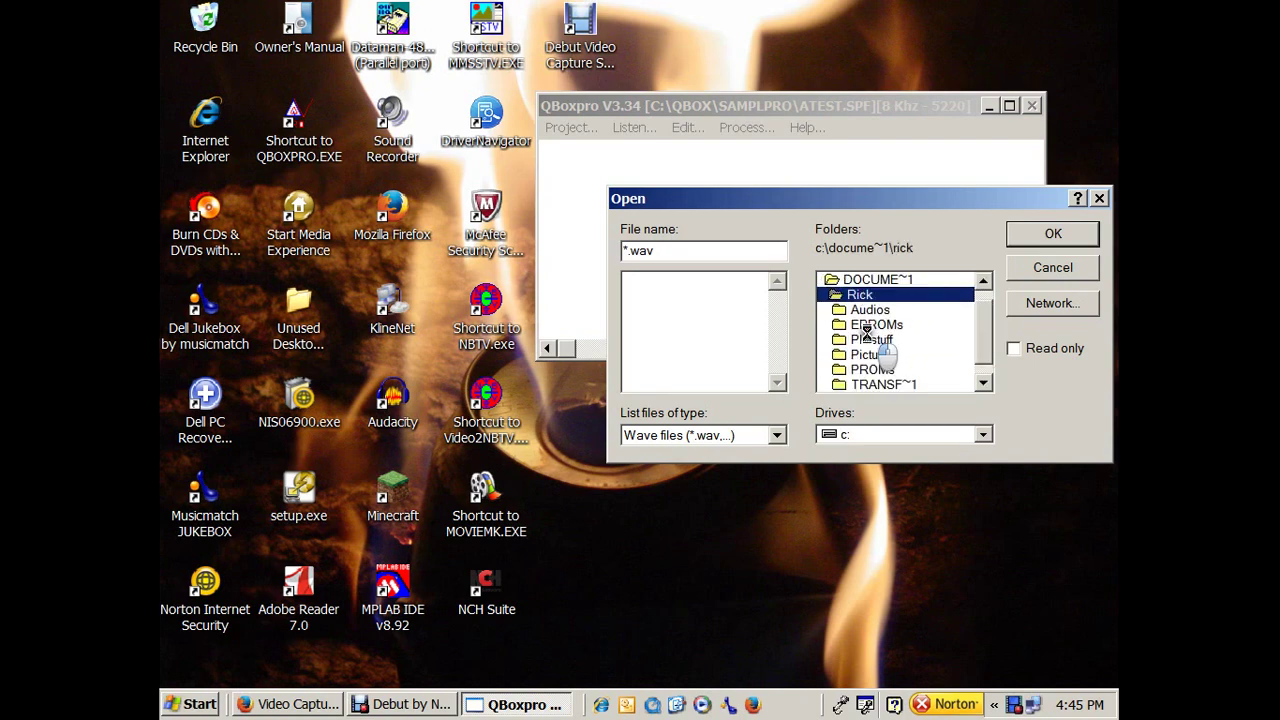
pyautogui.doubleClick(884, 310)
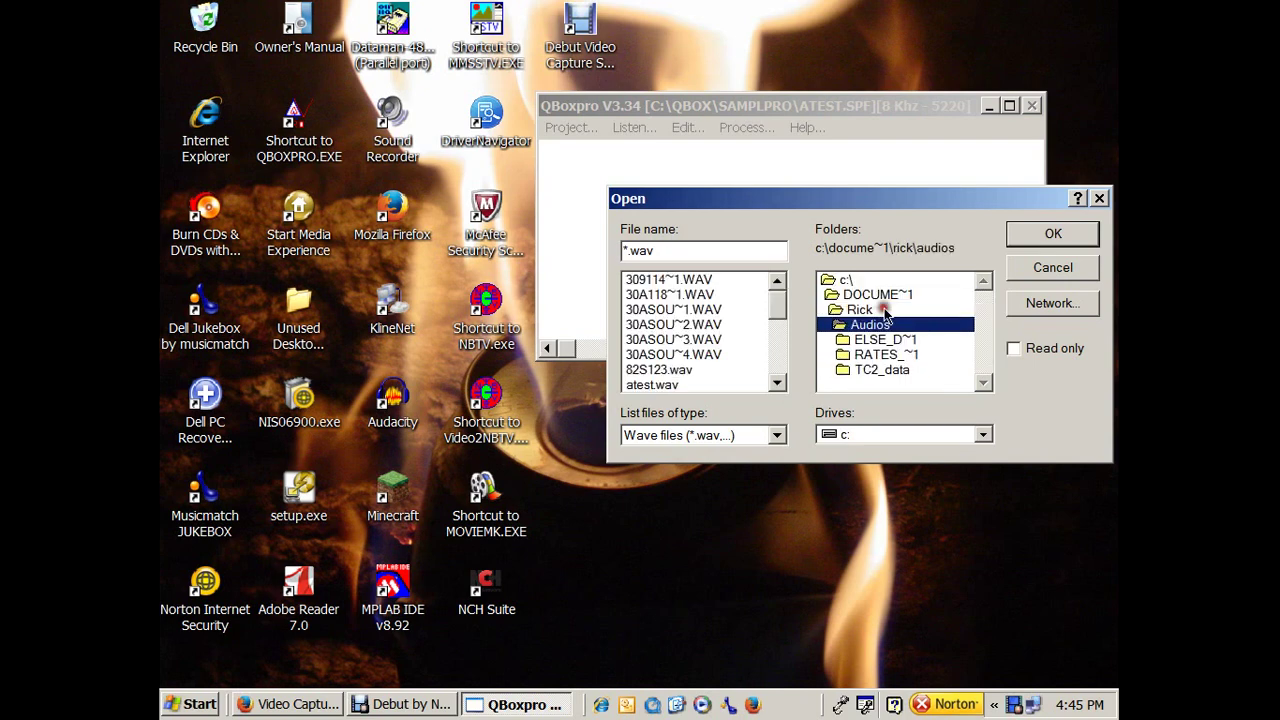
pyautogui.click(655, 385)
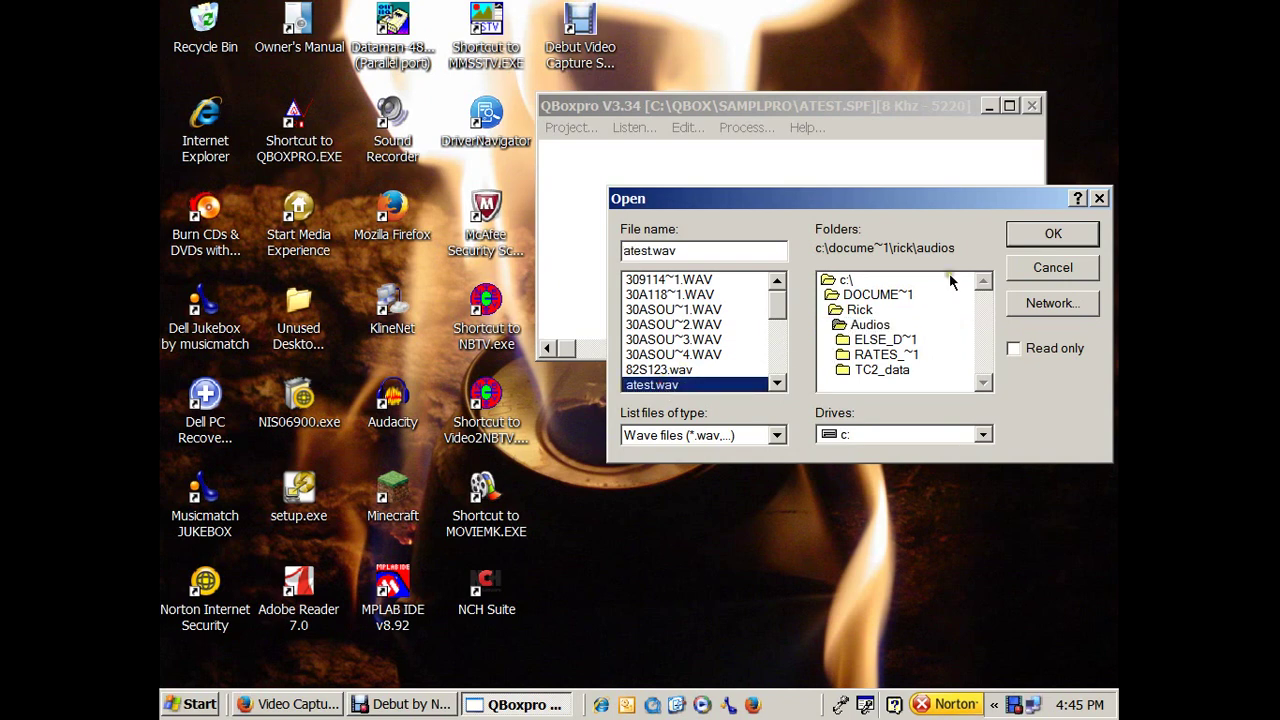
pyautogui.press('Return')
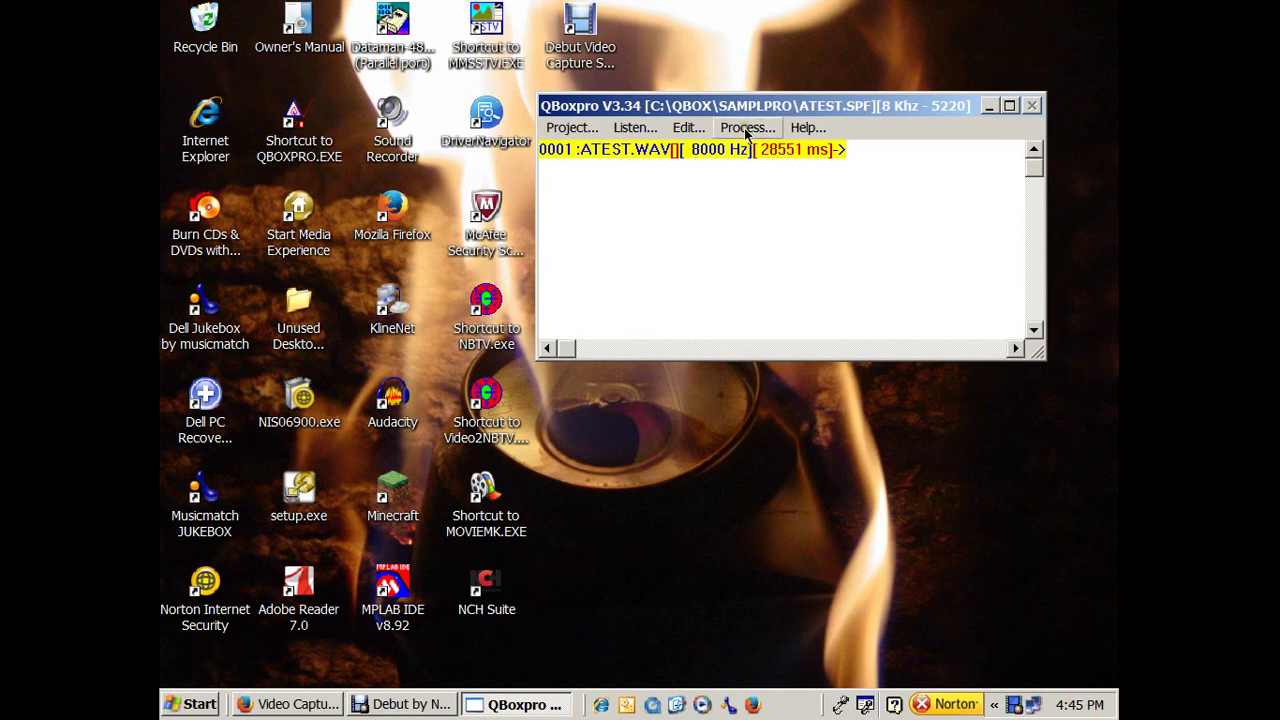
pyautogui.click(745, 133)
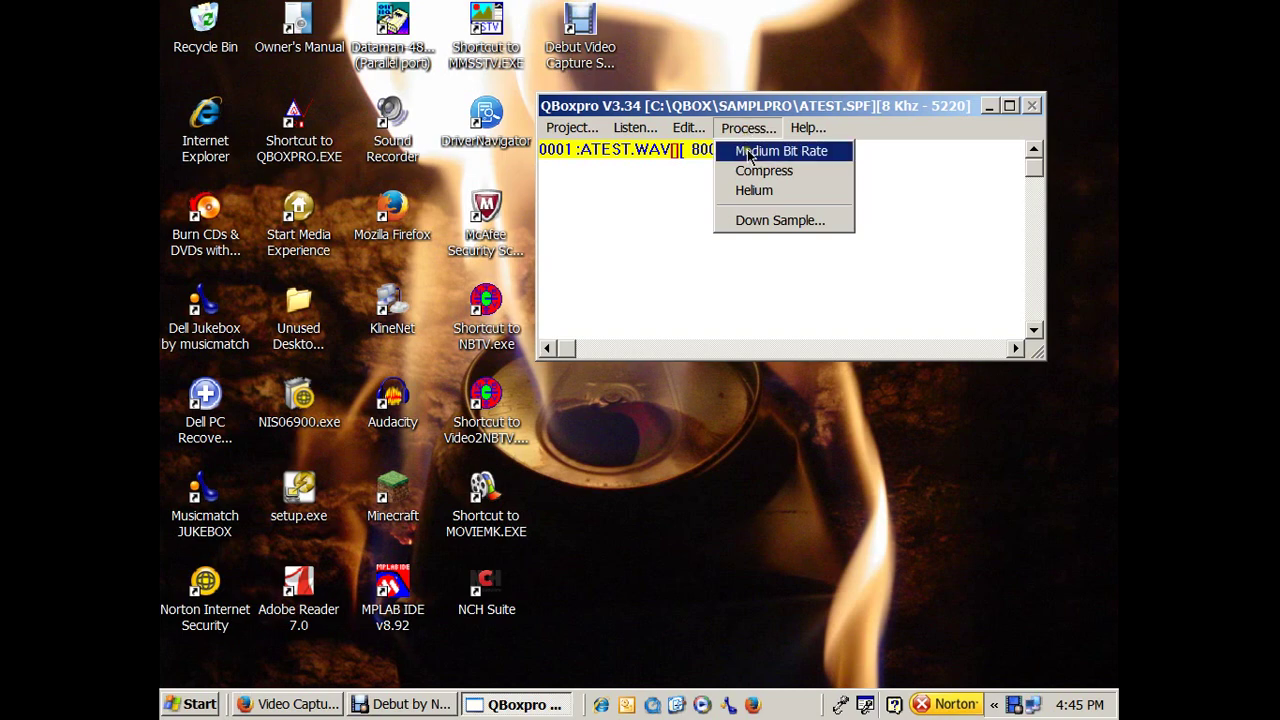
# Encode ATEST.WAV at Medium Bit Rate LPC with minimum pitch 50 Hz, giving 2029 b/s.
pyautogui.click(749, 156)
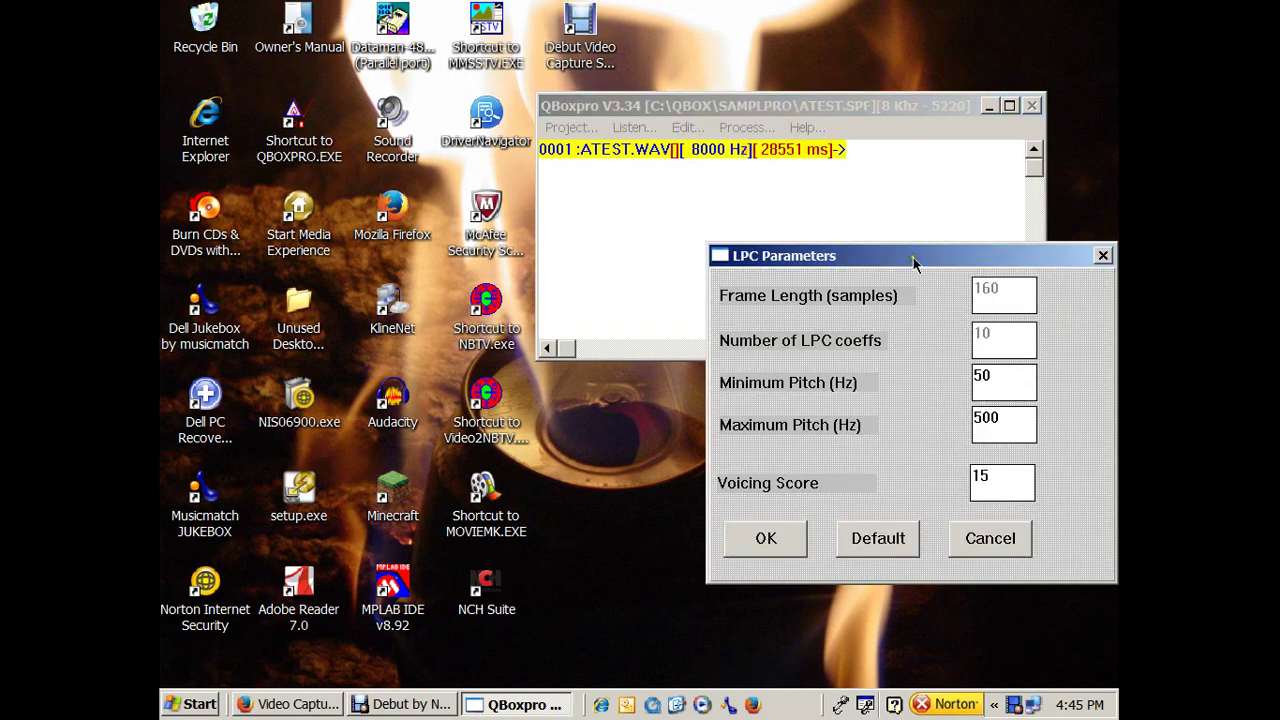
pyautogui.moveTo(913, 262); pyautogui.dragTo(733, 185)
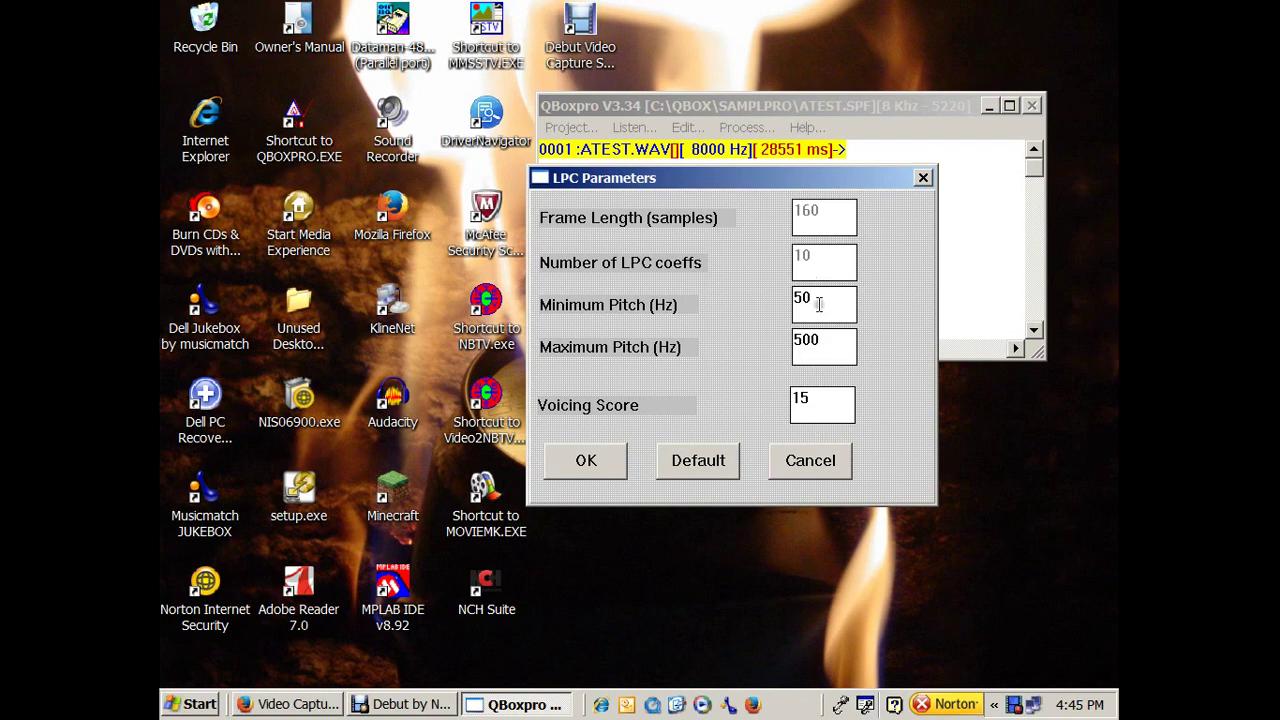
pyautogui.hotkey('shift', 'Left')
pyautogui.press('BackSpace')
pyautogui.write('0')
pyautogui.click(586, 461)
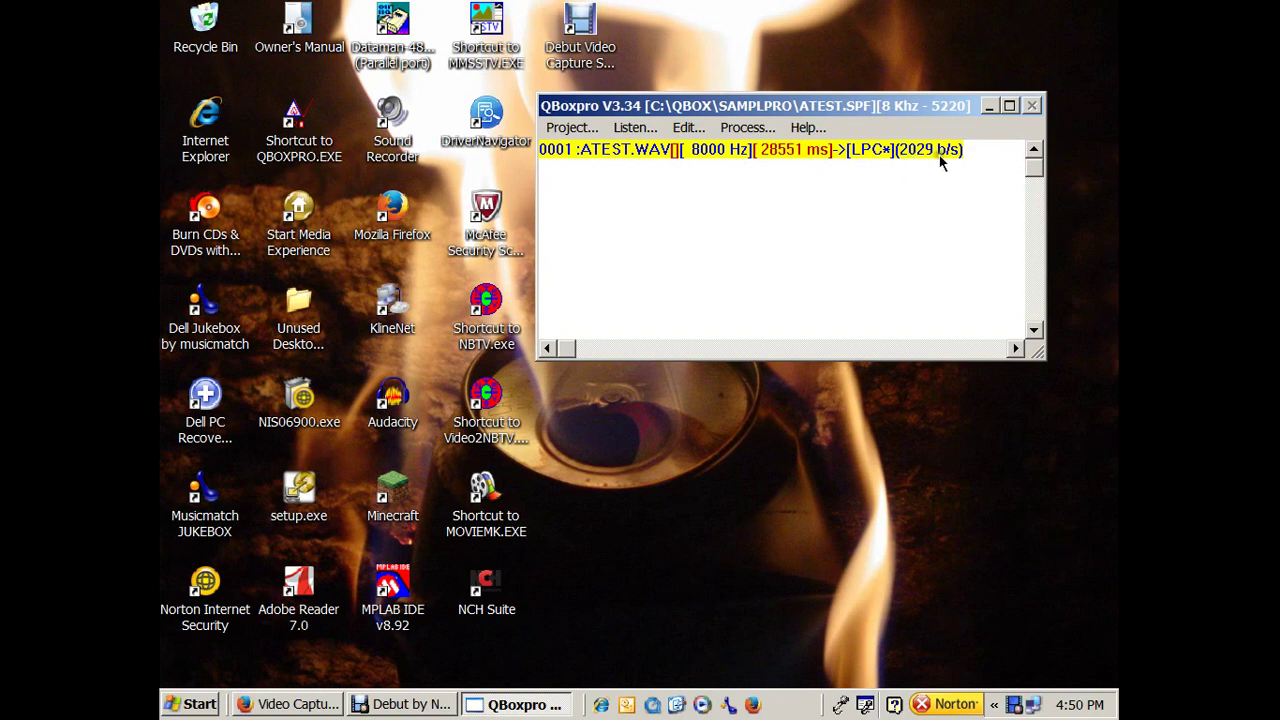
pyautogui.click(899, 220)
# Open the Concatenations list and insert a new concatenation named 'dlgj;' as CONCAT # 1.
pyautogui.click(652, 130)
pyautogui.click(652, 130)
pyautogui.click(681, 130)
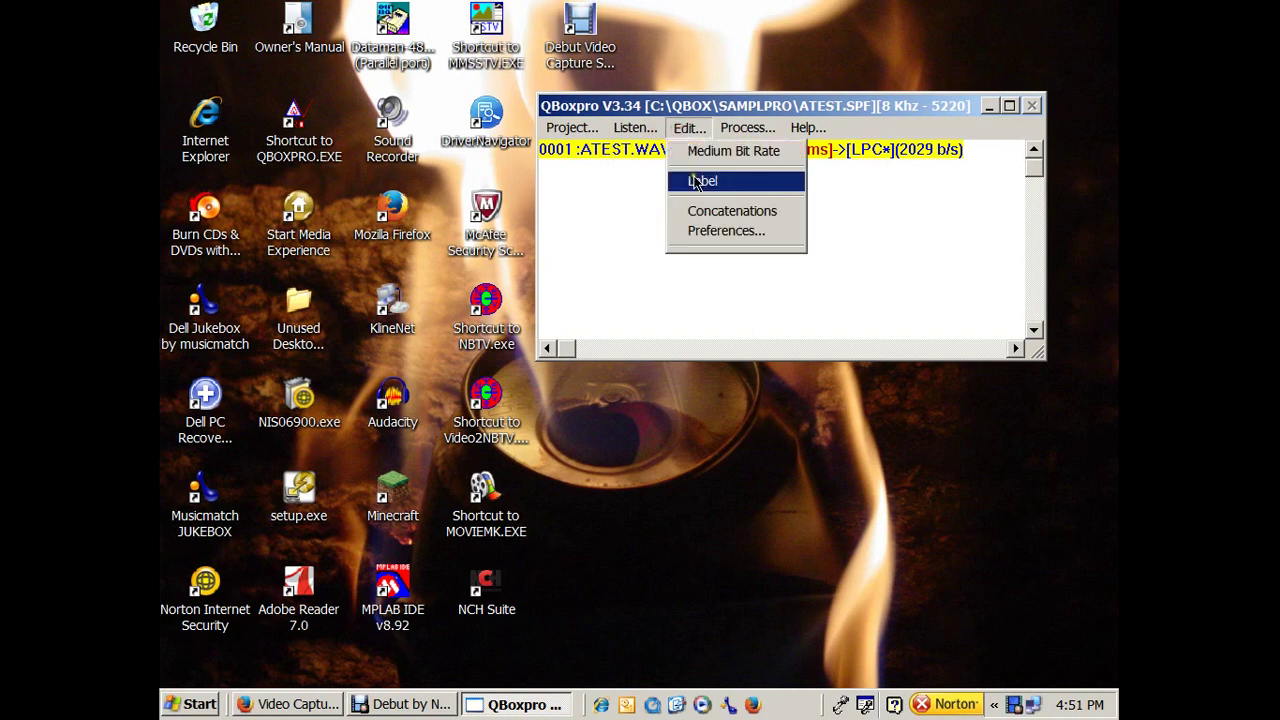
pyautogui.click(701, 211)
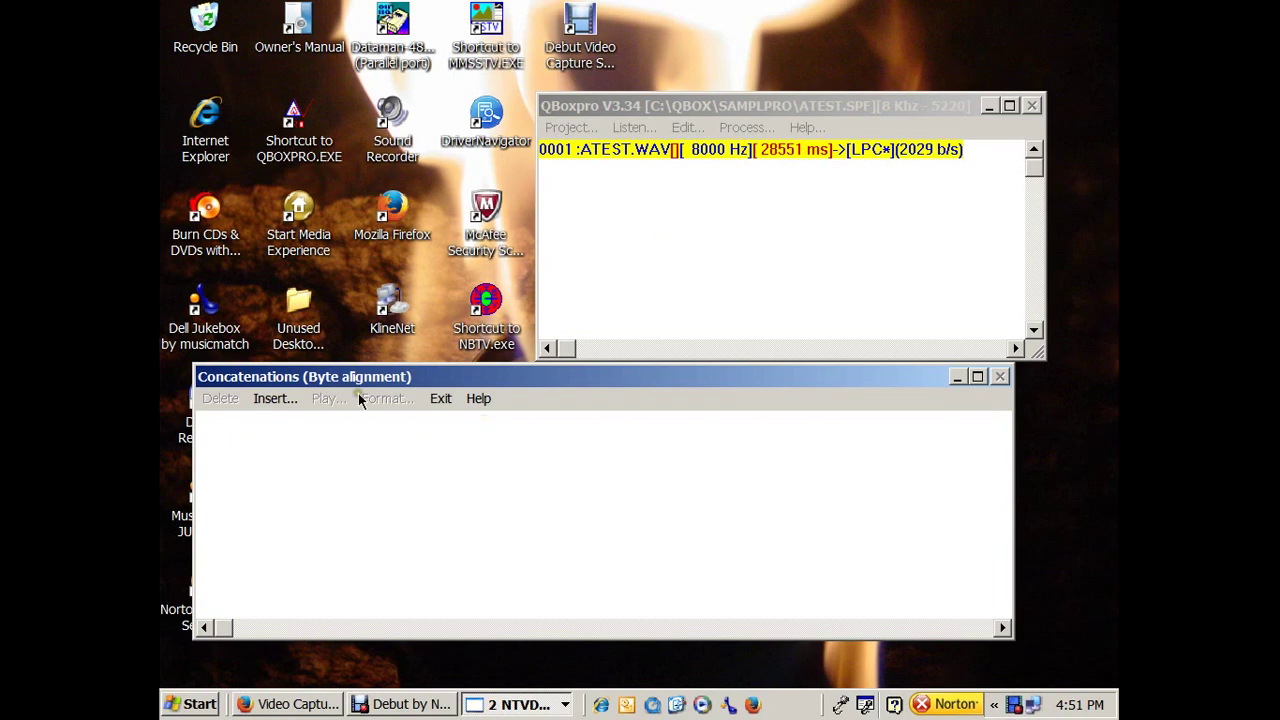
pyautogui.click(276, 399)
pyautogui.click(283, 422)
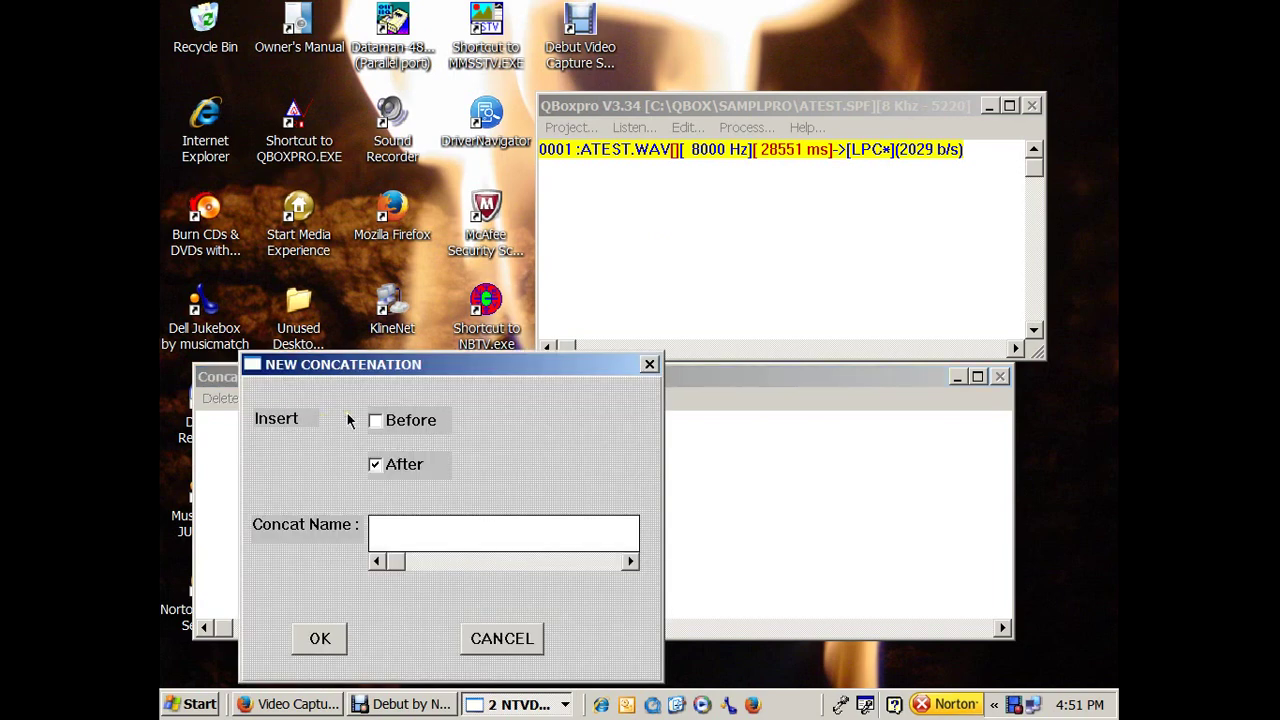
pyautogui.write('dlgj;')
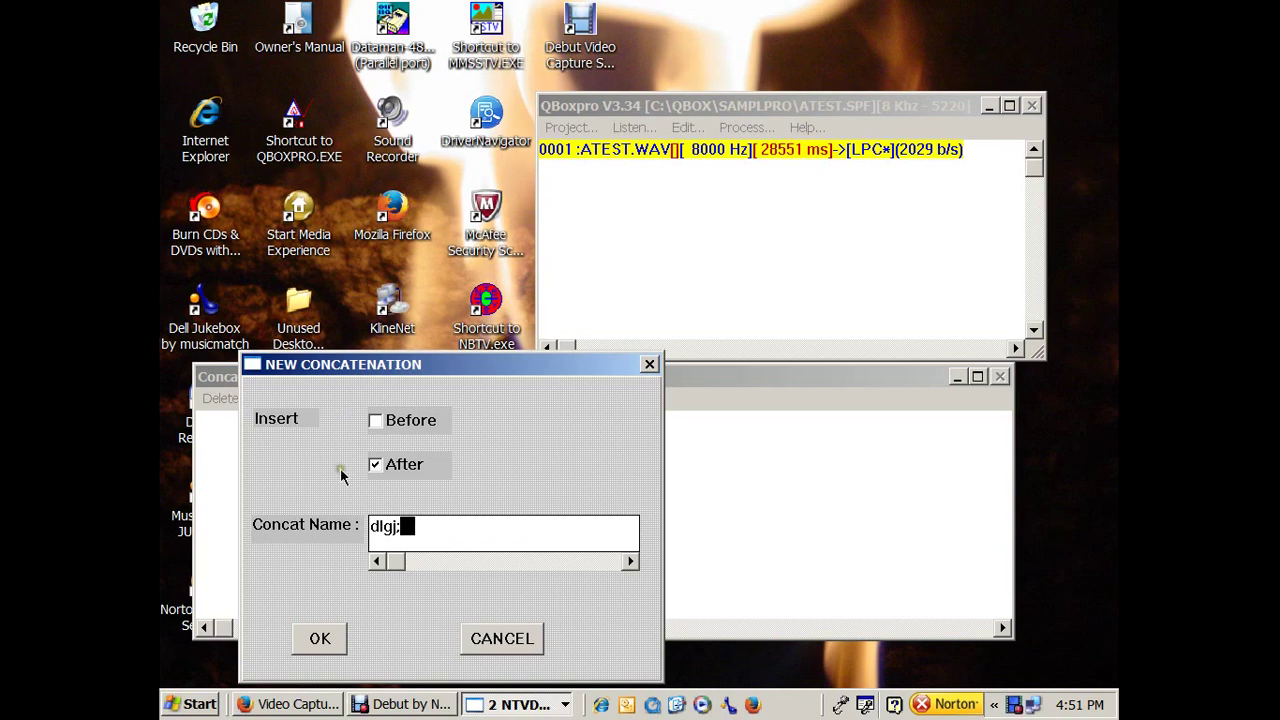
pyautogui.click(316, 641)
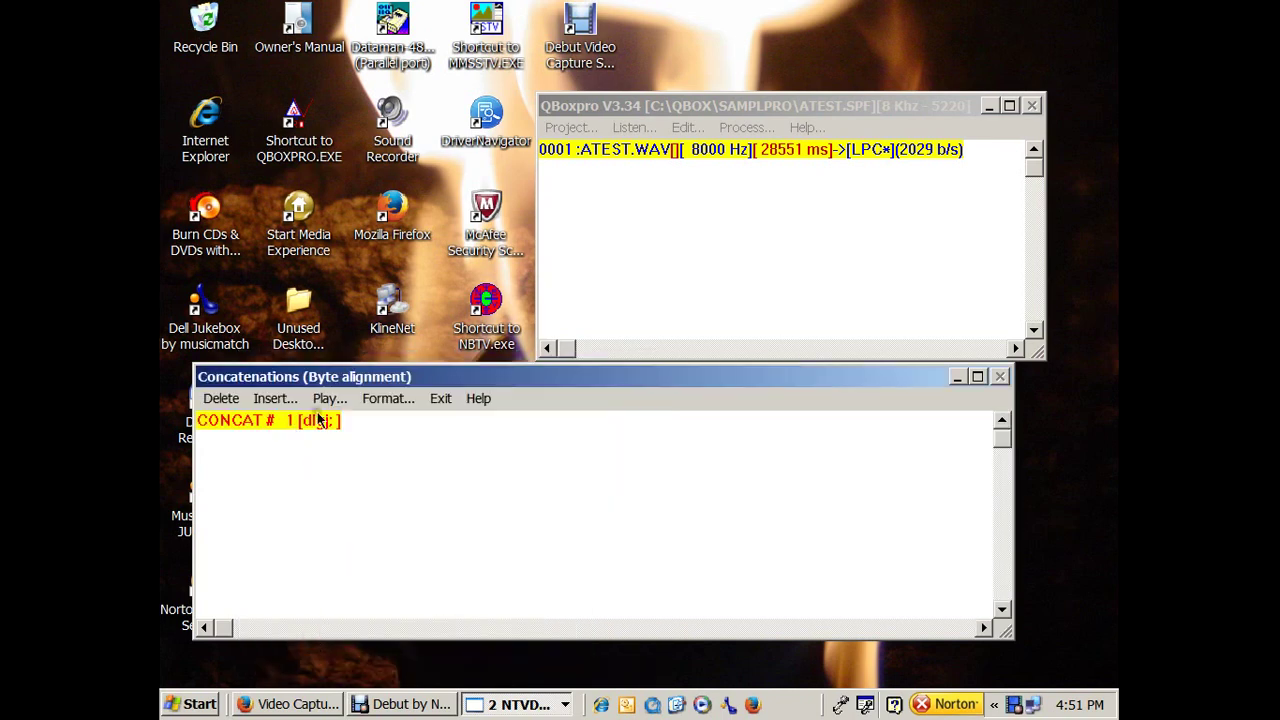
# Add ATEST.WAV to CONCAT # 1 at Medium Bit Rate, speed 100, pitch 100.
pyautogui.click(278, 399)
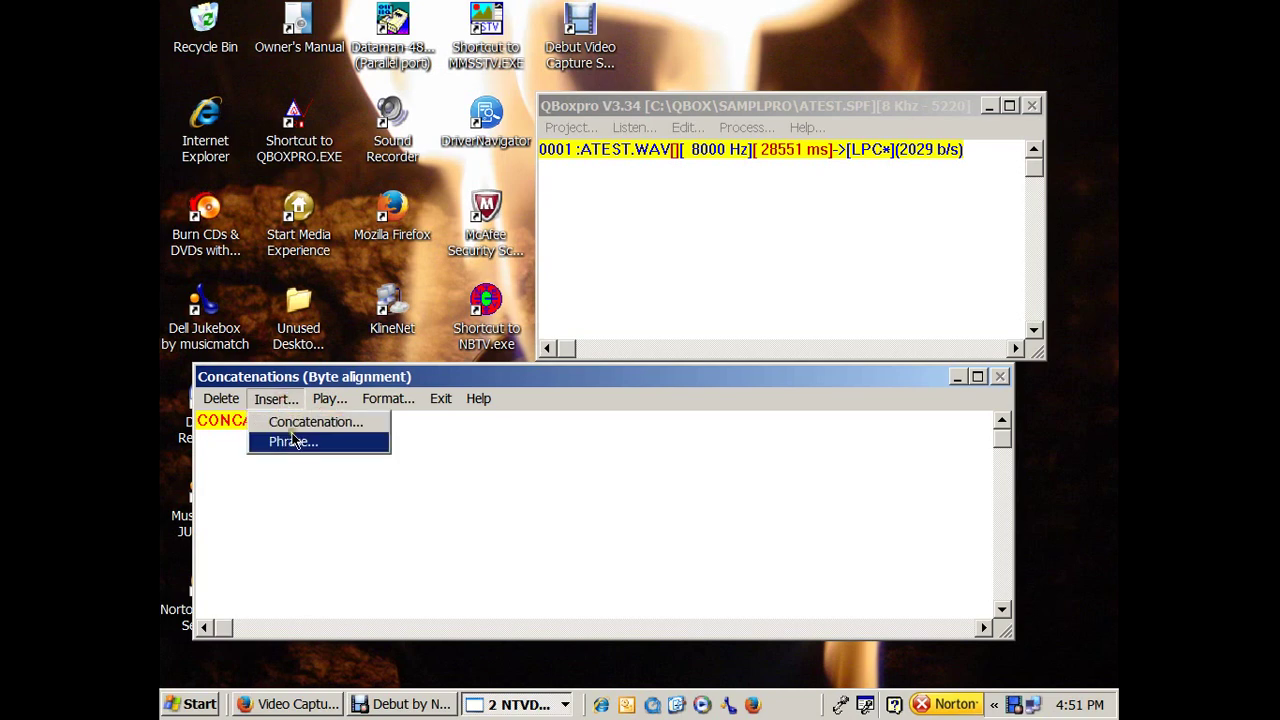
pyautogui.click(293, 441)
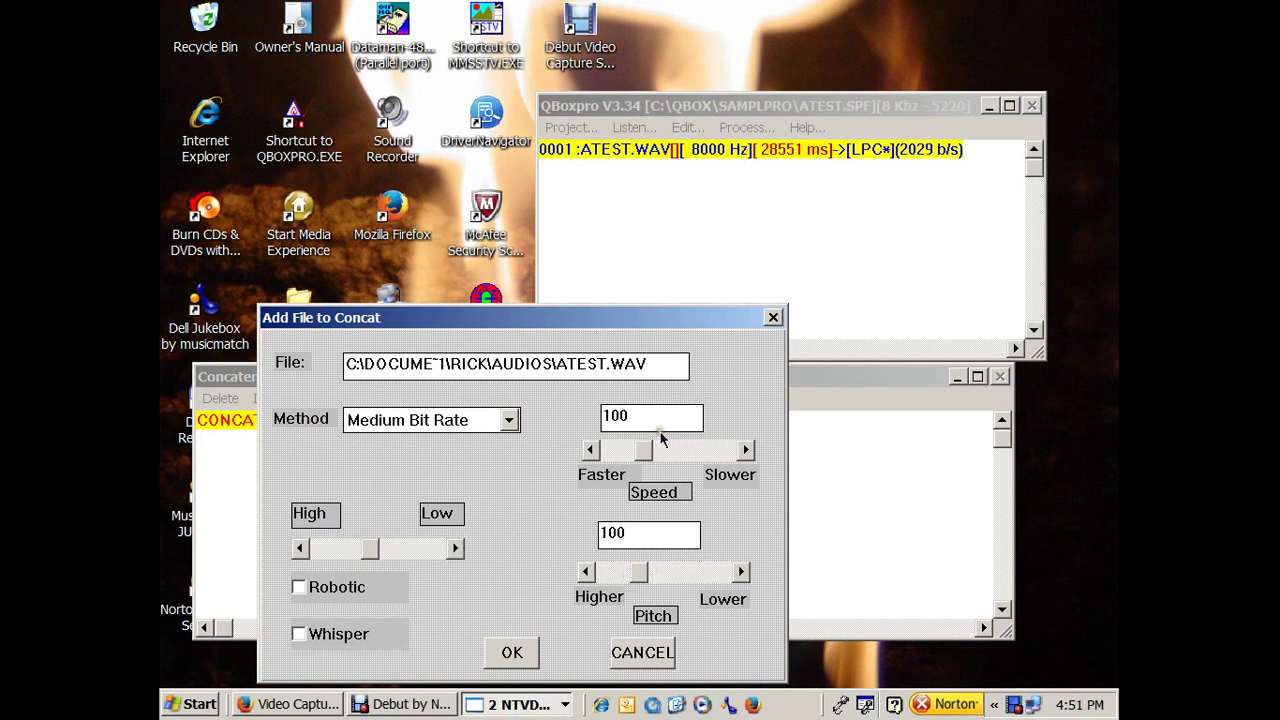
pyautogui.click(512, 653)
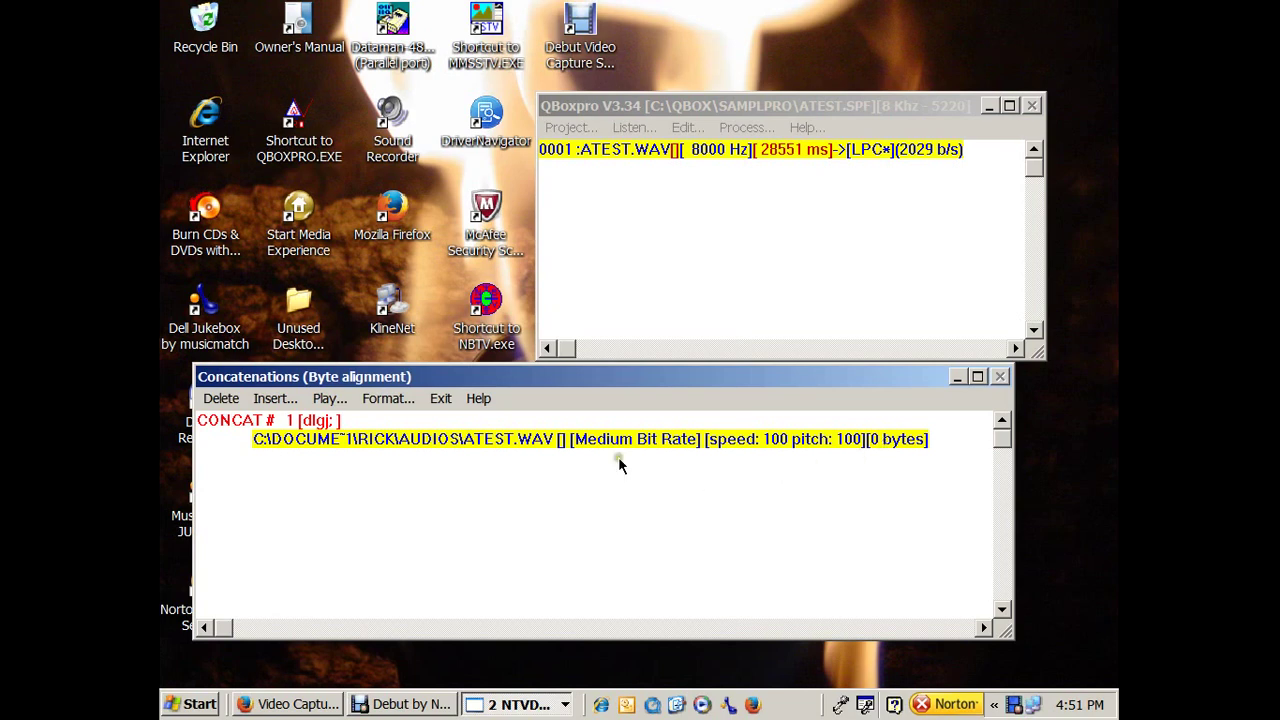
# Encode the concatenation as LPC 10 V, 4 UV and dismiss the 7195-byte summary.
pyautogui.click(389, 399)
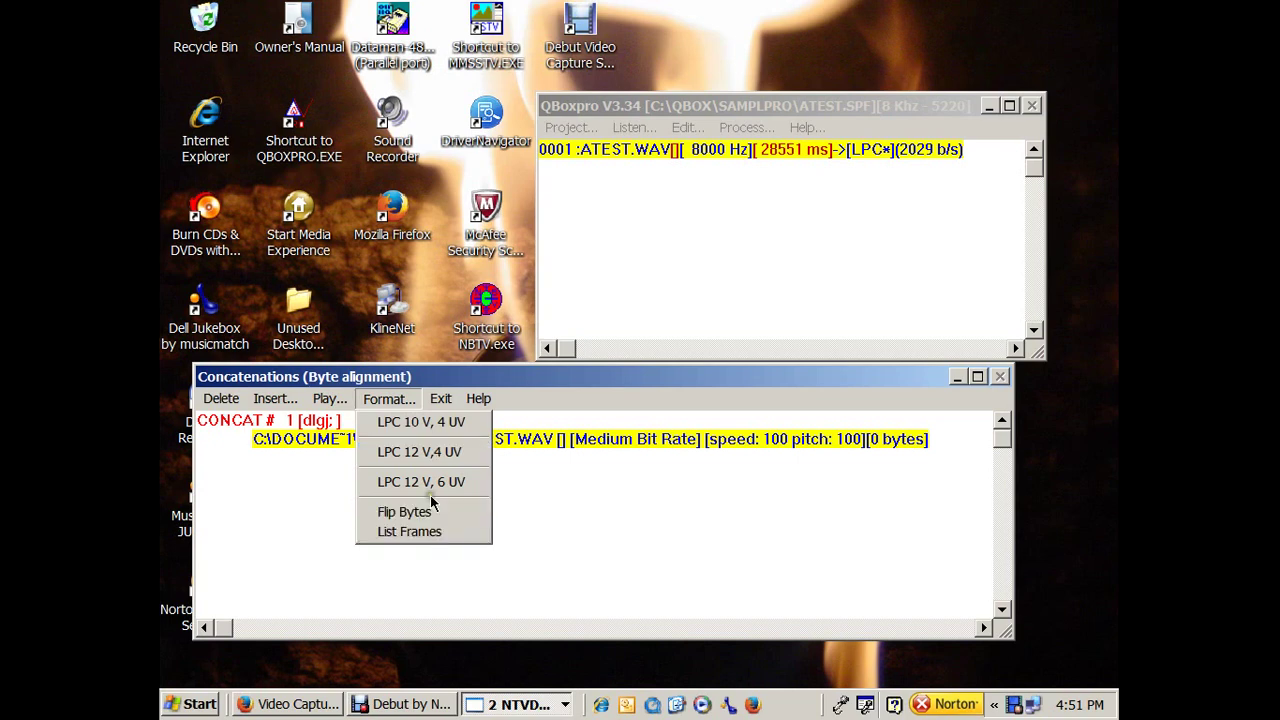
pyautogui.click(466, 424)
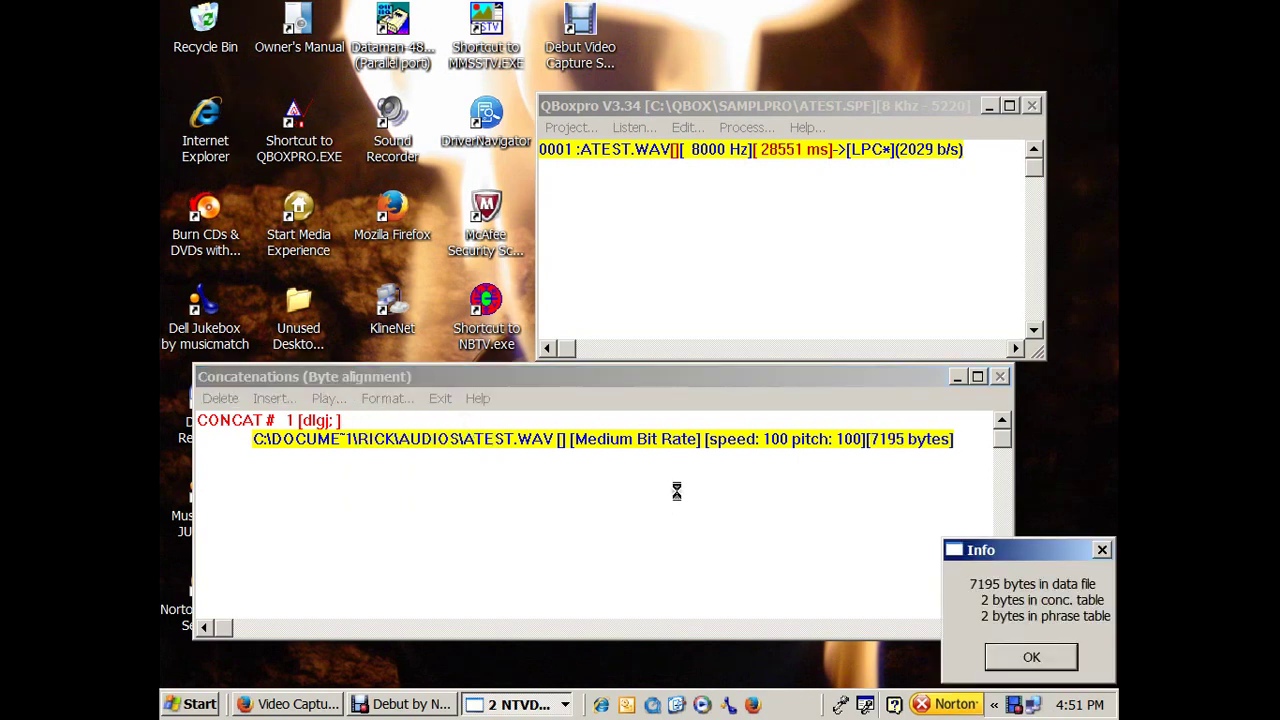
pyautogui.moveTo(1029, 557); pyautogui.dragTo(667, 277)
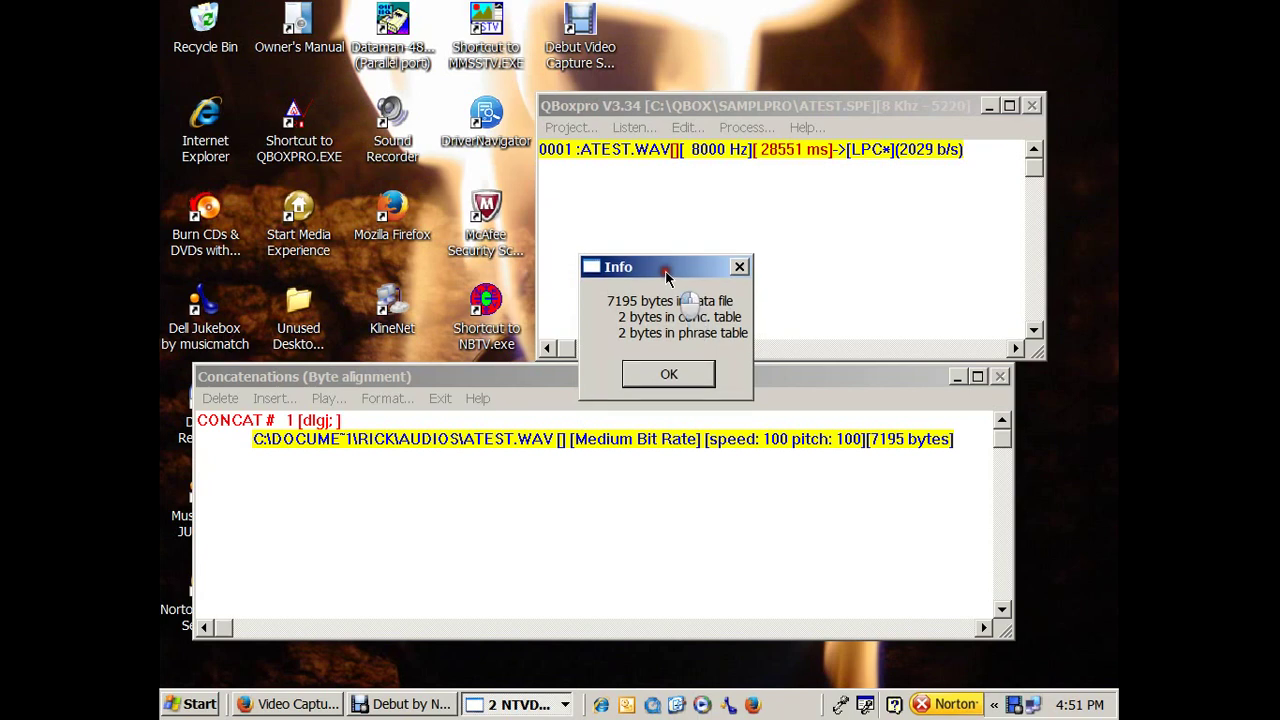
pyautogui.click(697, 372)
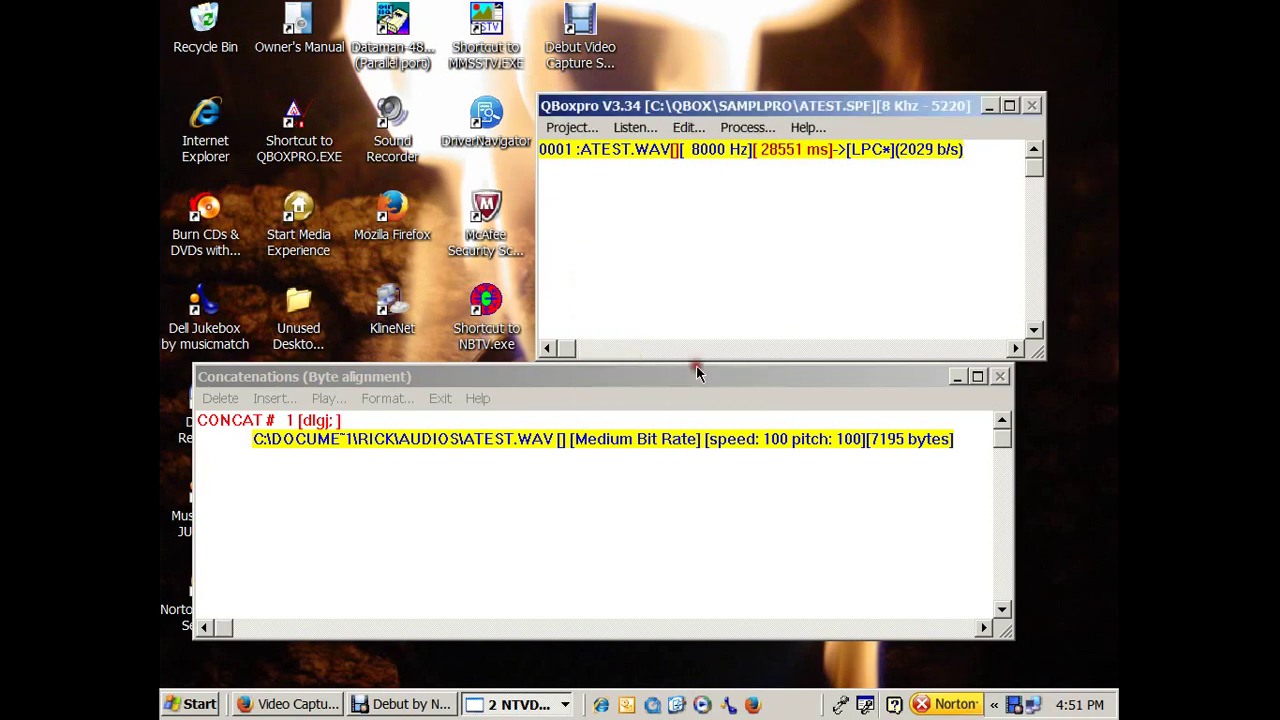
# Save the ATEST project and acknowledge the saved confirmation.
pyautogui.click(564, 129)
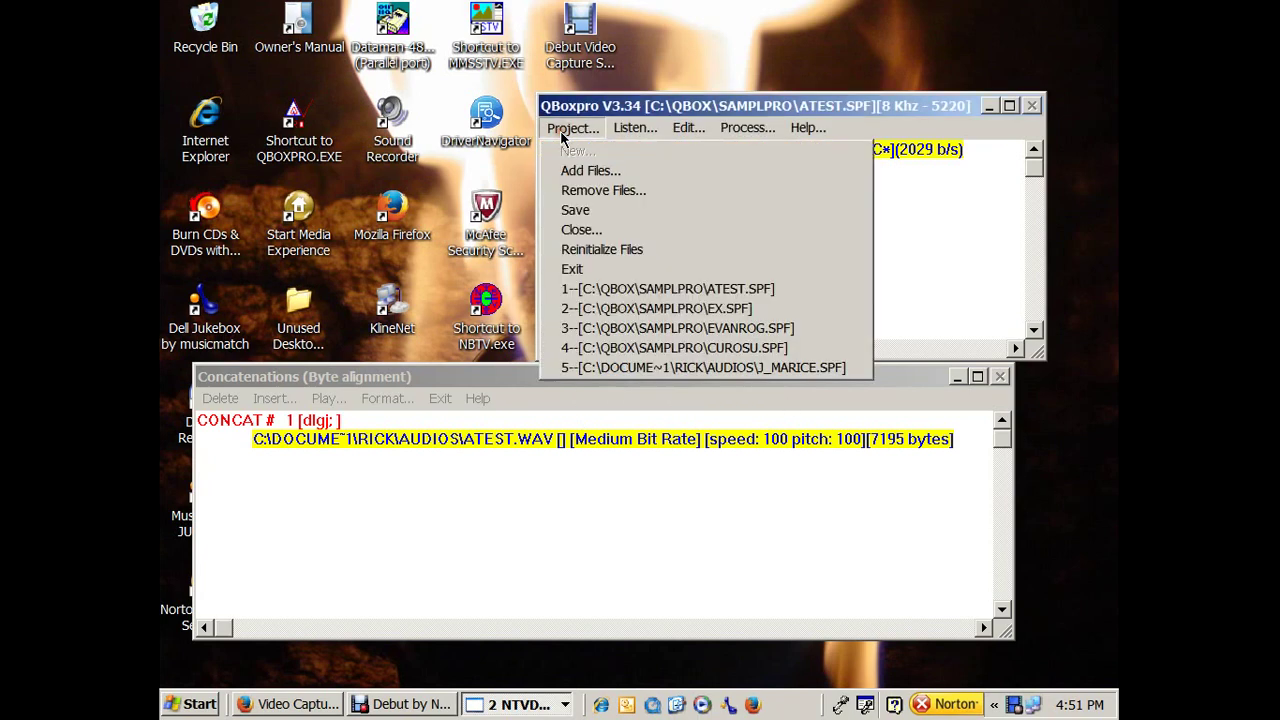
pyautogui.click(593, 214)
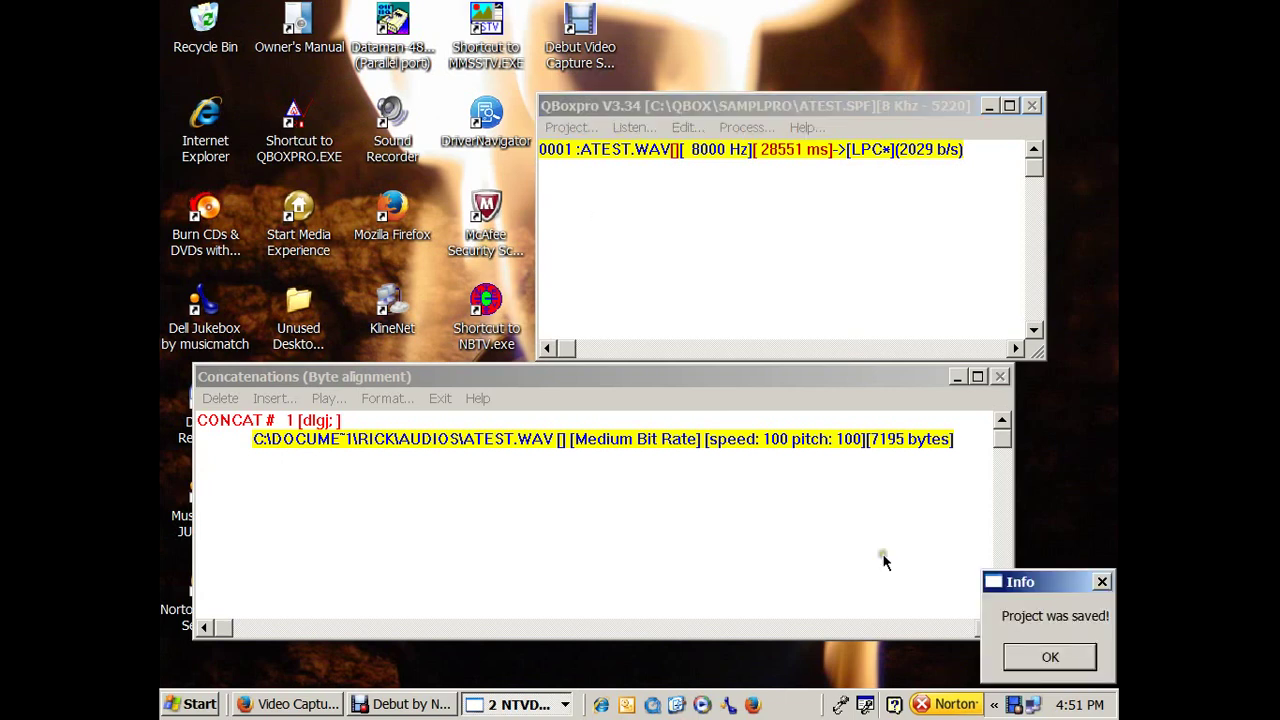
pyautogui.click(1028, 653)
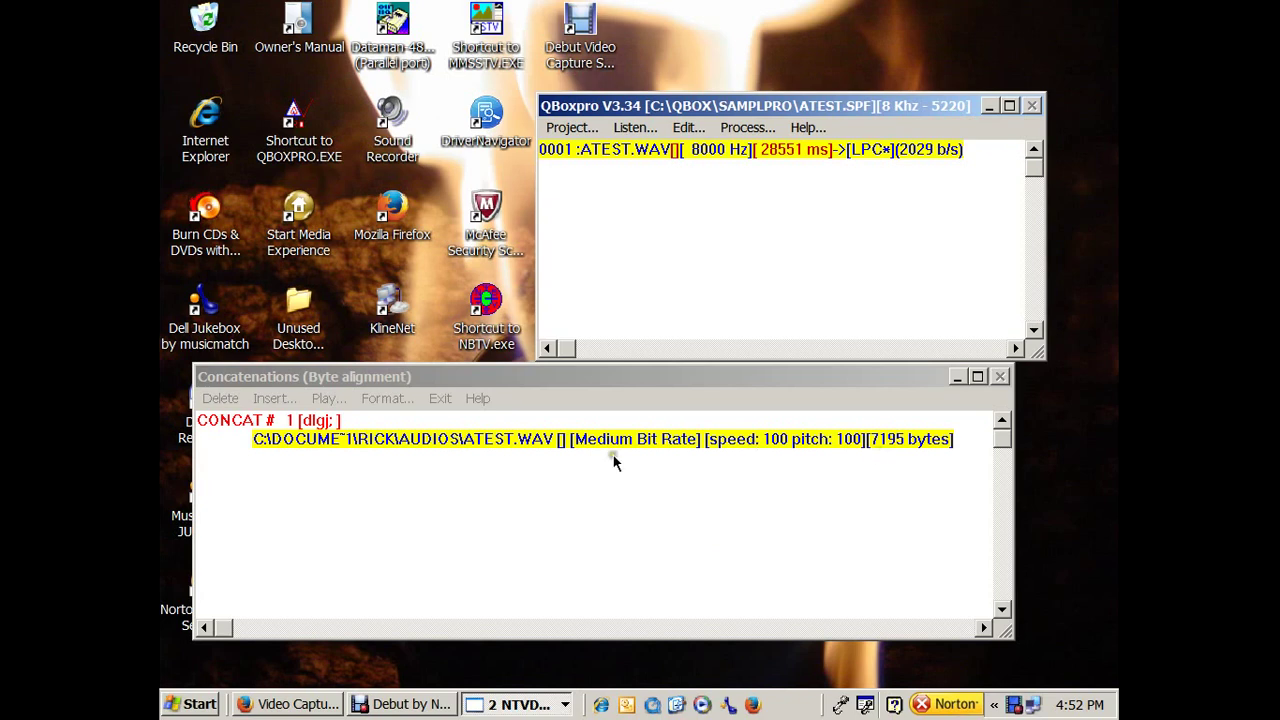
pyautogui.click(330, 398)
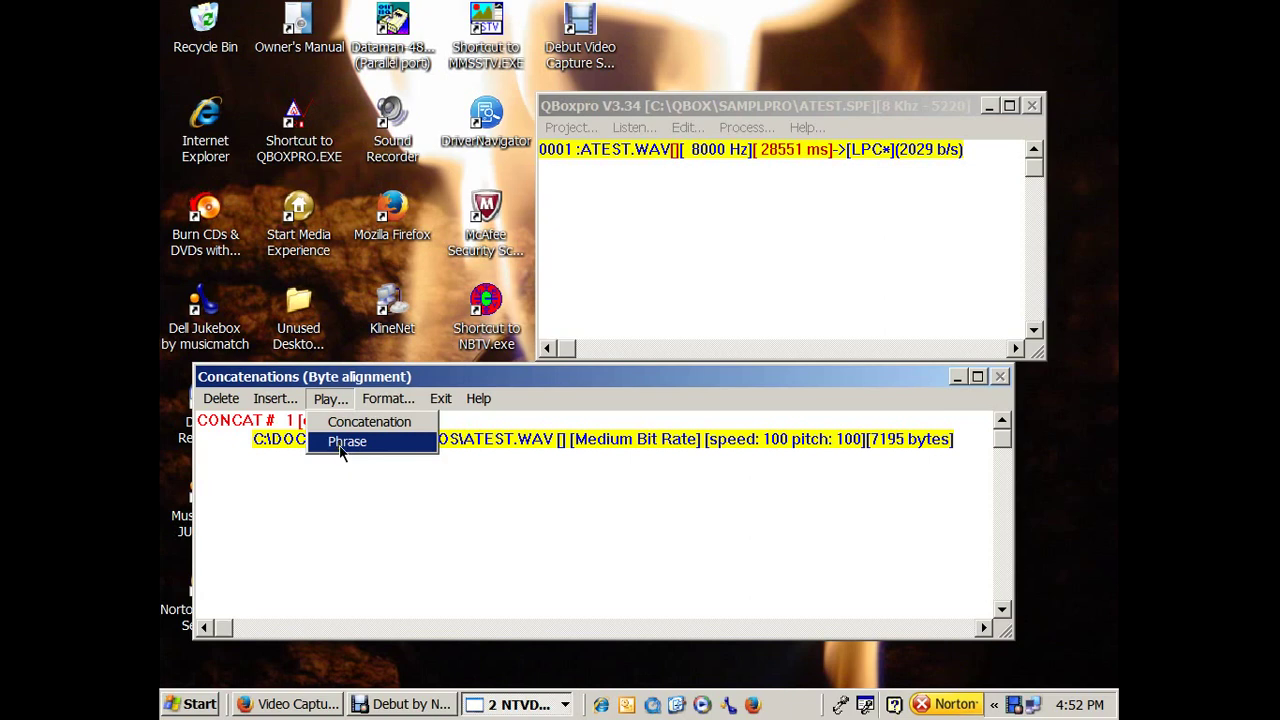
pyautogui.click(341, 442)
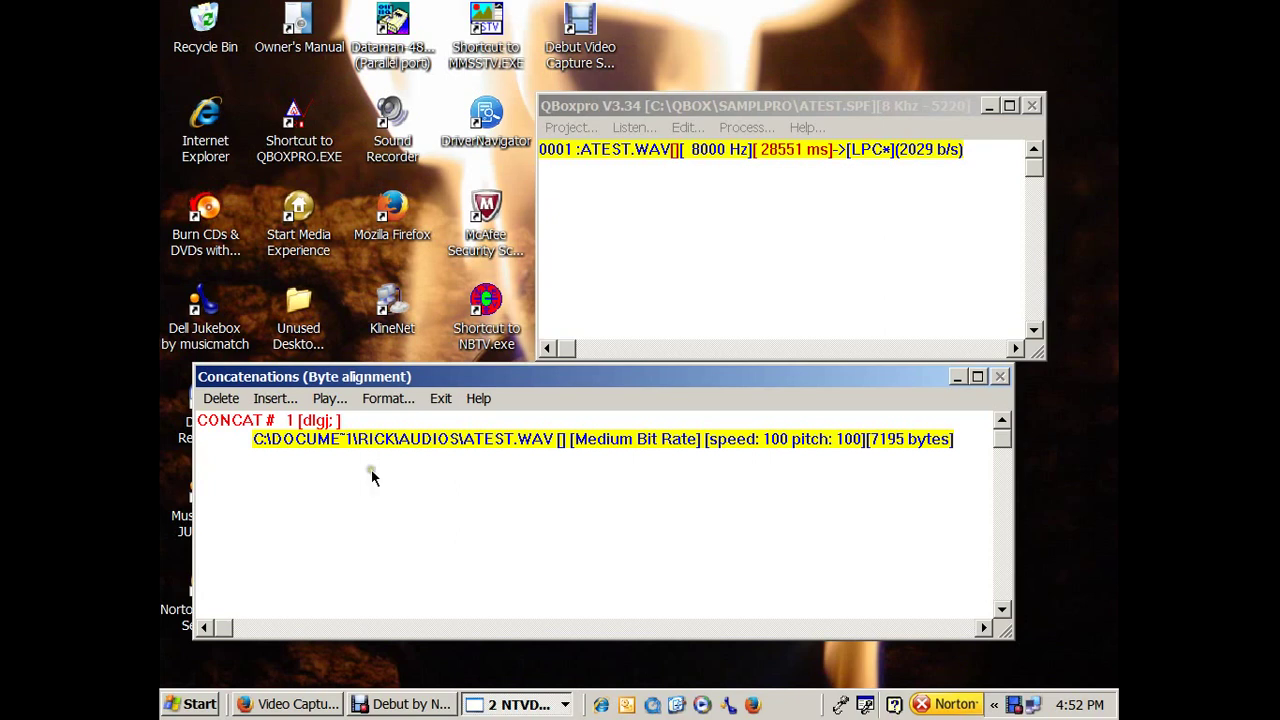
pyautogui.click(331, 399)
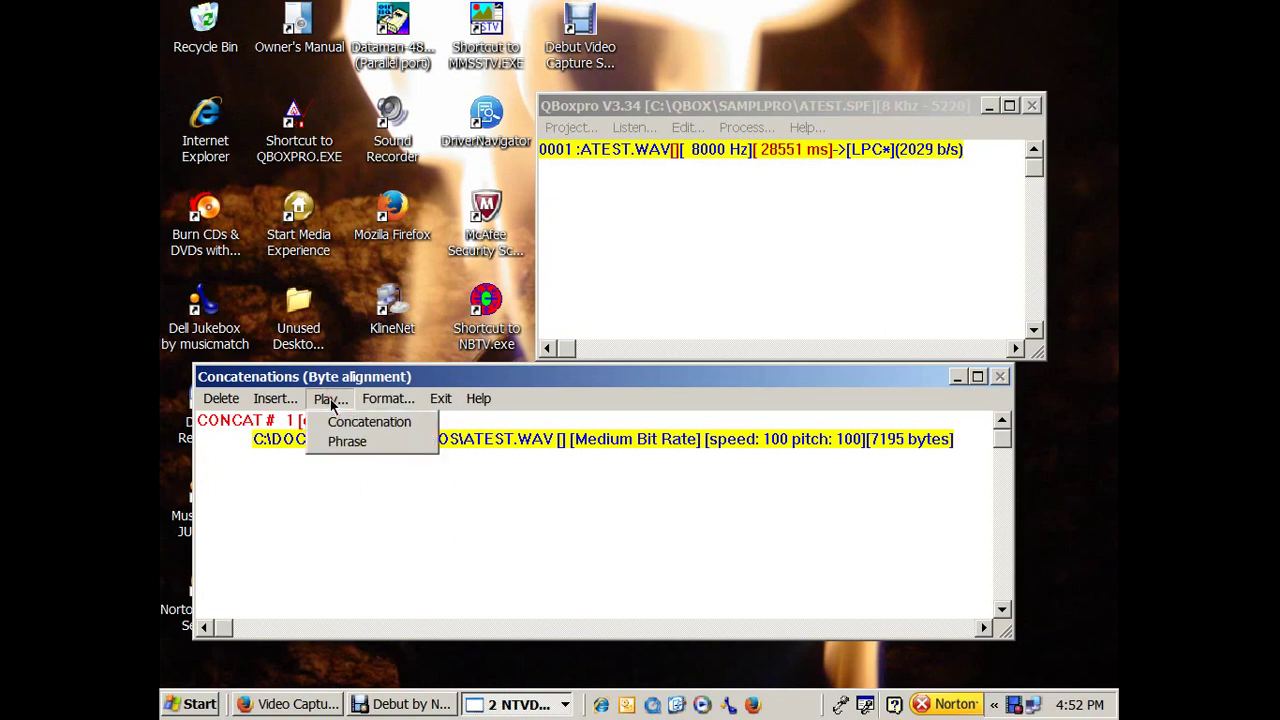
pyautogui.click(331, 399)
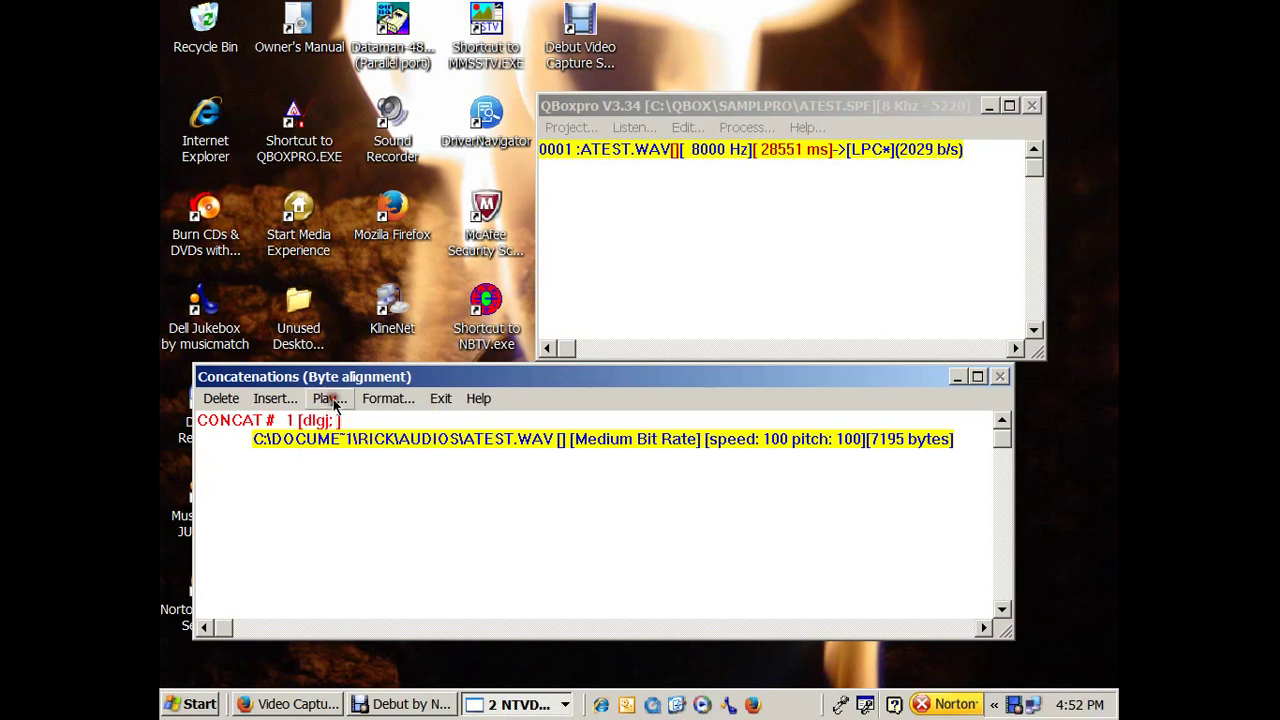
pyautogui.click(340, 399)
pyautogui.moveTo(927, 104); pyautogui.dragTo(950, 89)
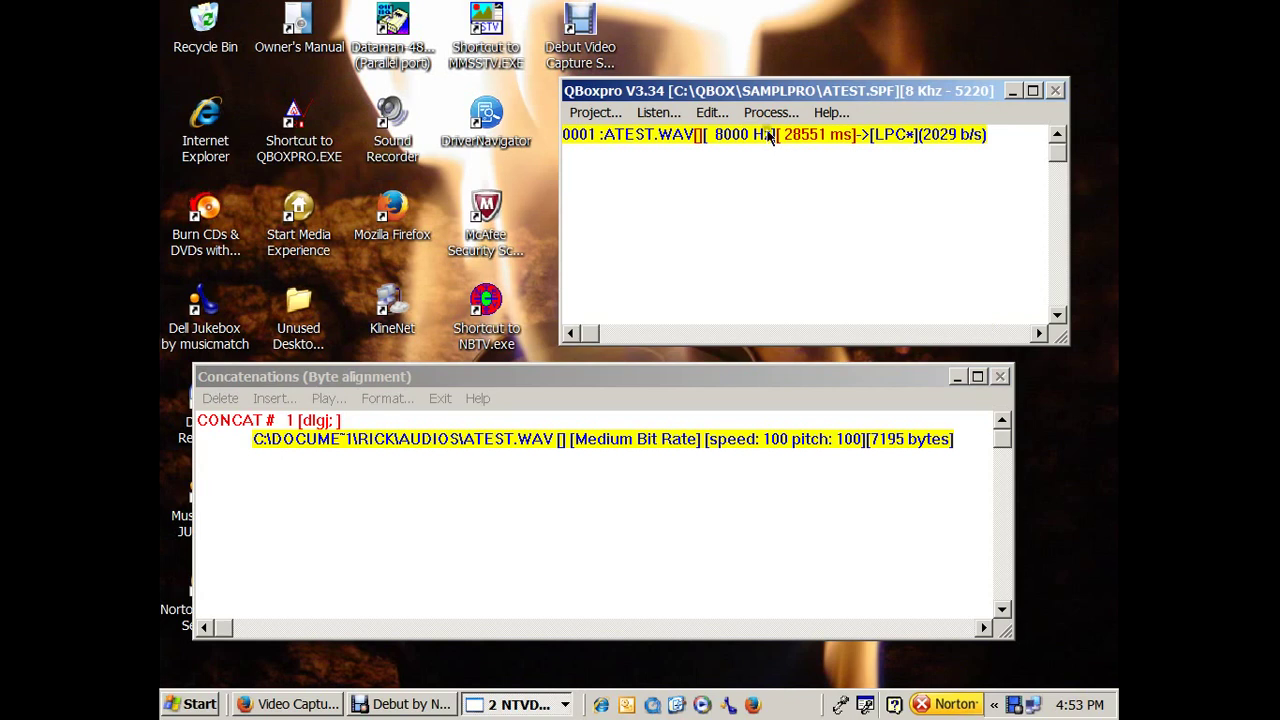
# Exit QBox Pro via Project > Exit and launch the Dataman programmer software.
pyautogui.click(597, 113)
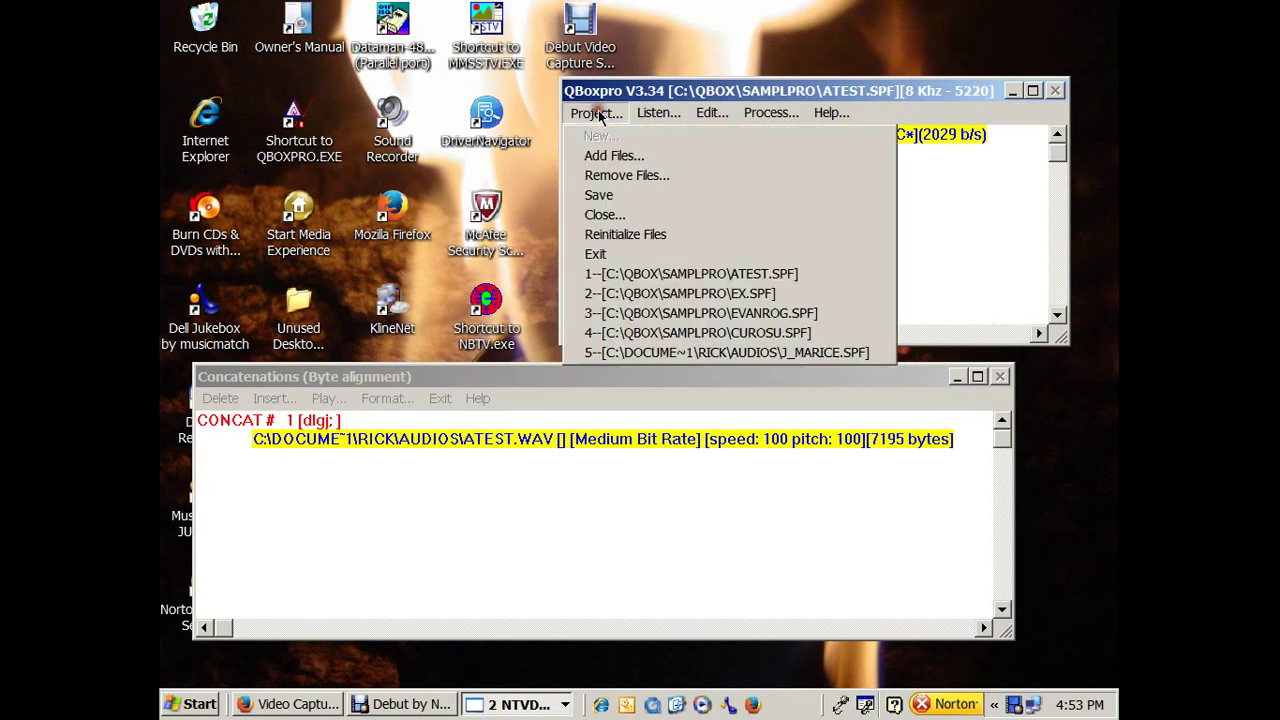
pyautogui.click(634, 252)
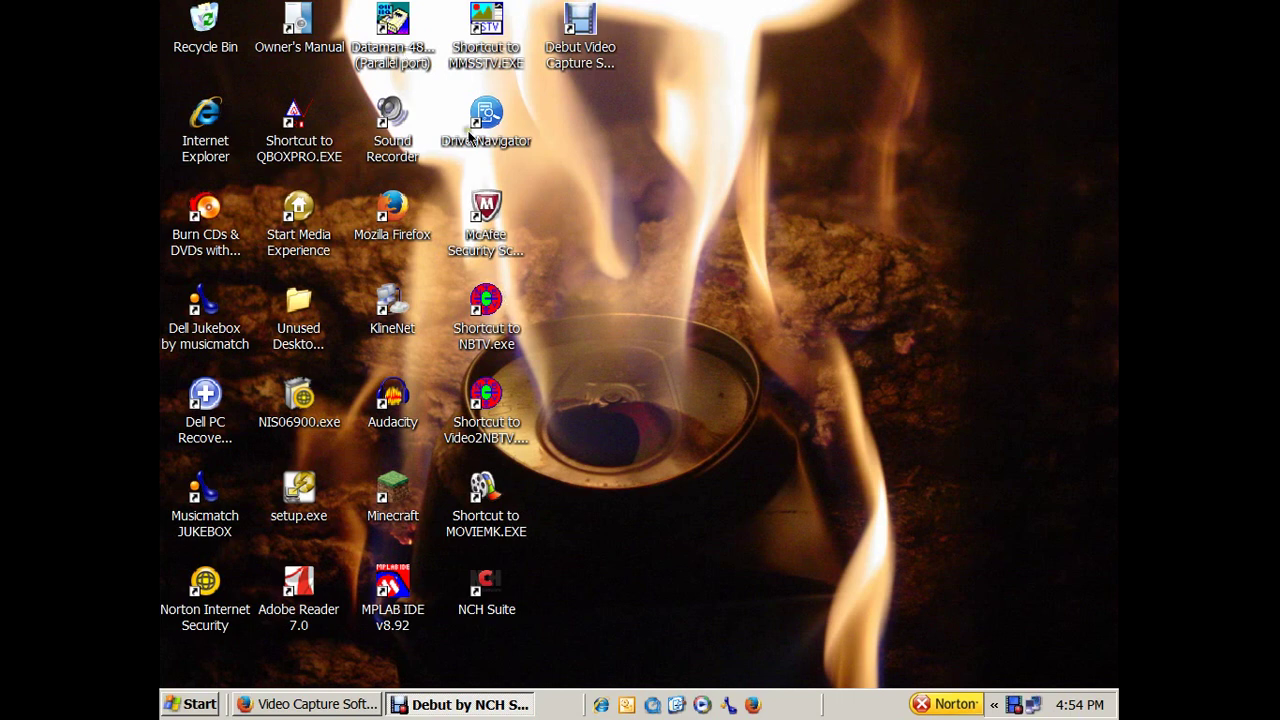
pyautogui.doubleClick(393, 52)
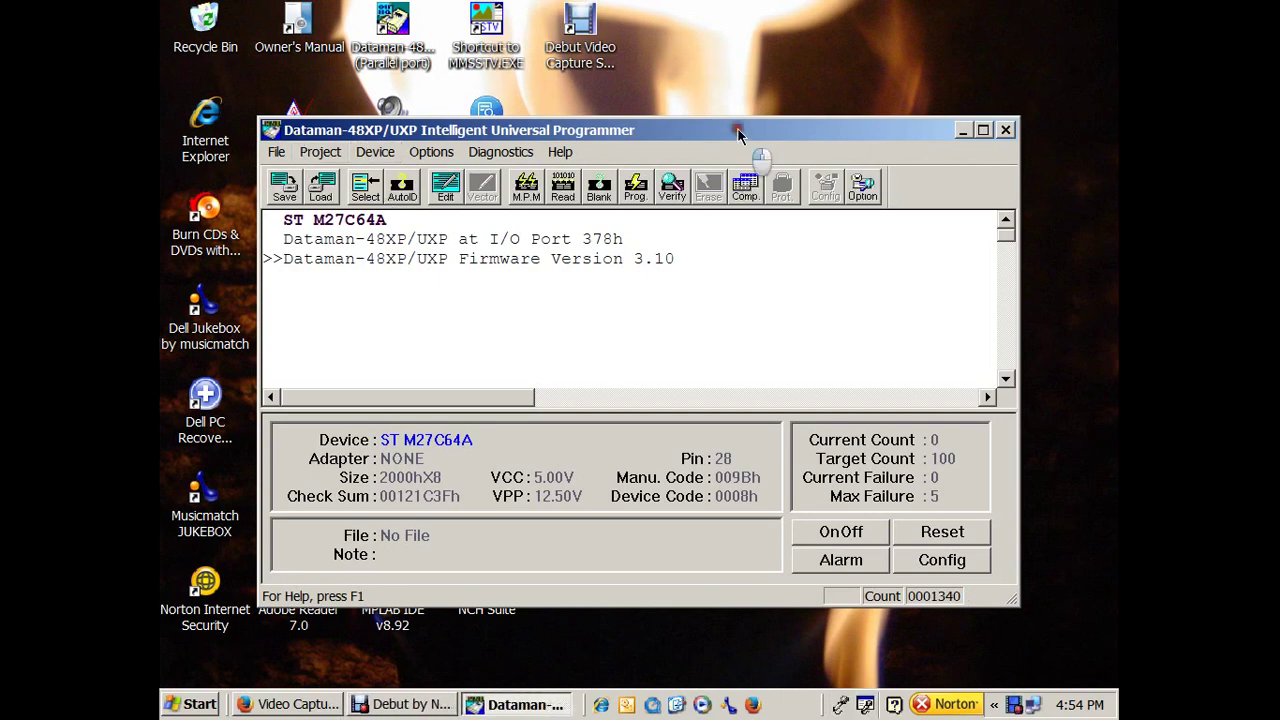
# Auto-identify the socketed chip and accept ST M27C64A as the target EPROM.
pyautogui.moveTo(739, 133); pyautogui.dragTo(783, 100)
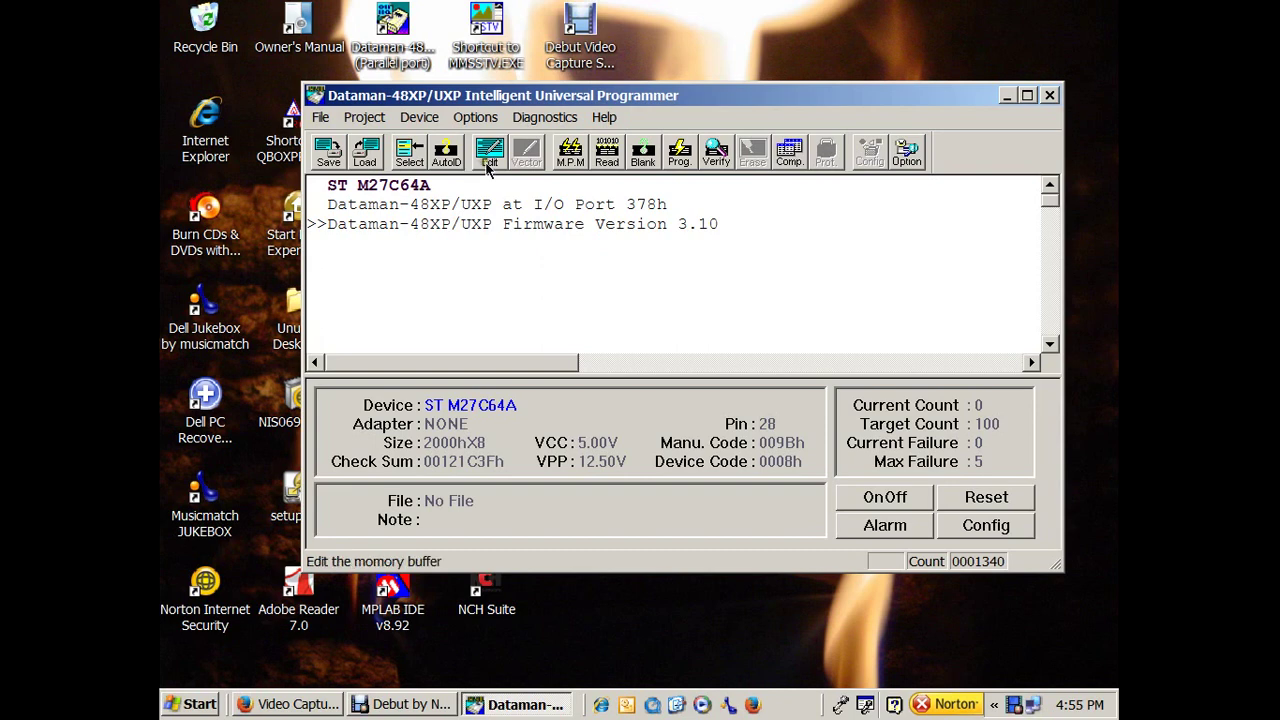
pyautogui.click(449, 160)
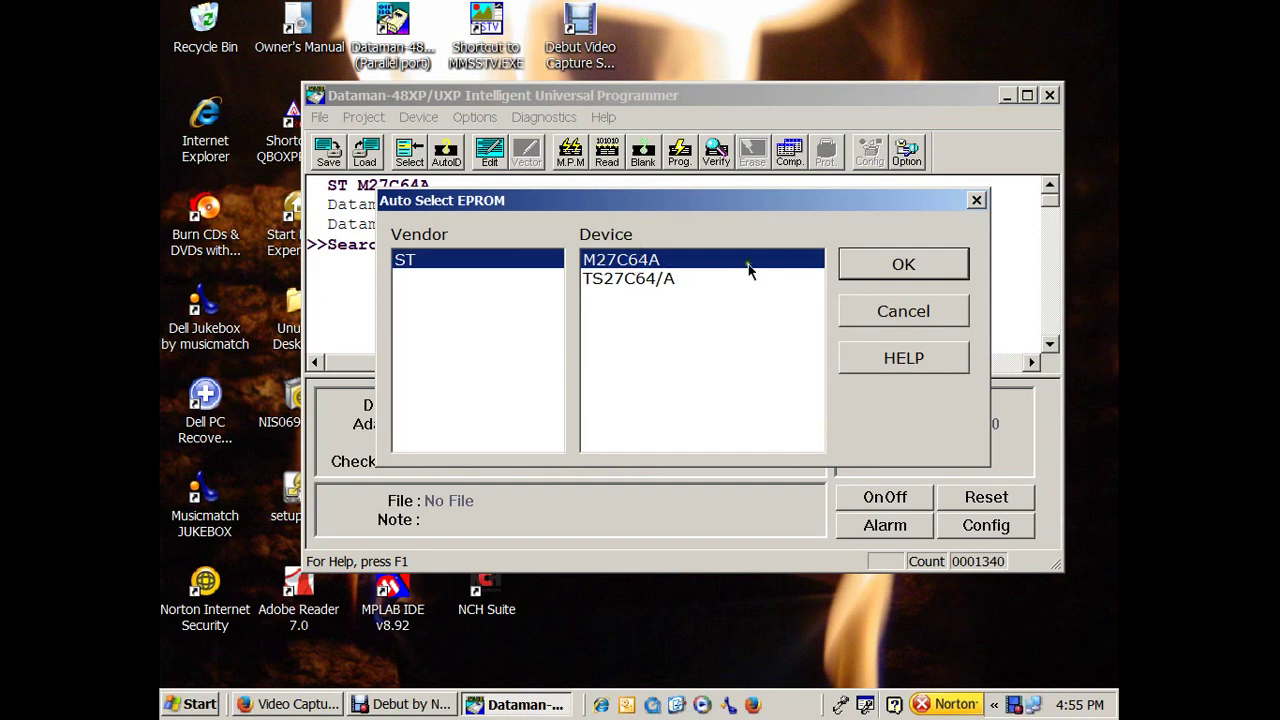
pyautogui.click(858, 268)
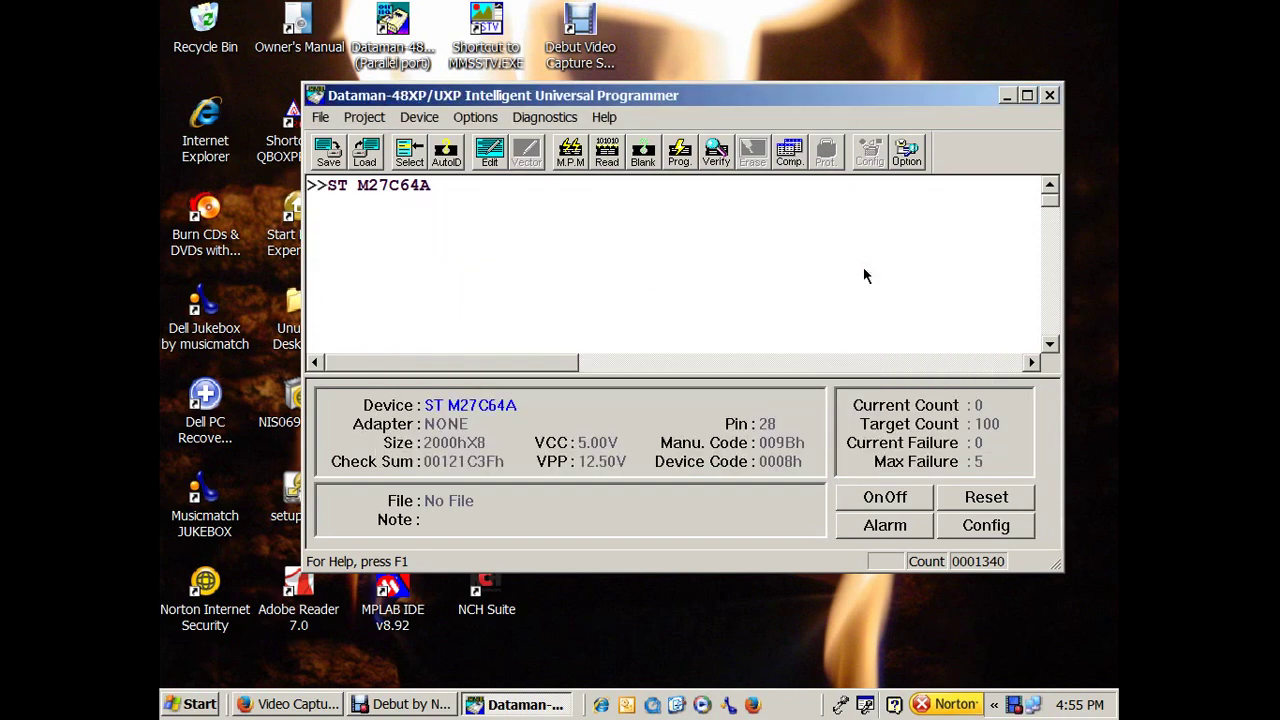
pyautogui.click(367, 152)
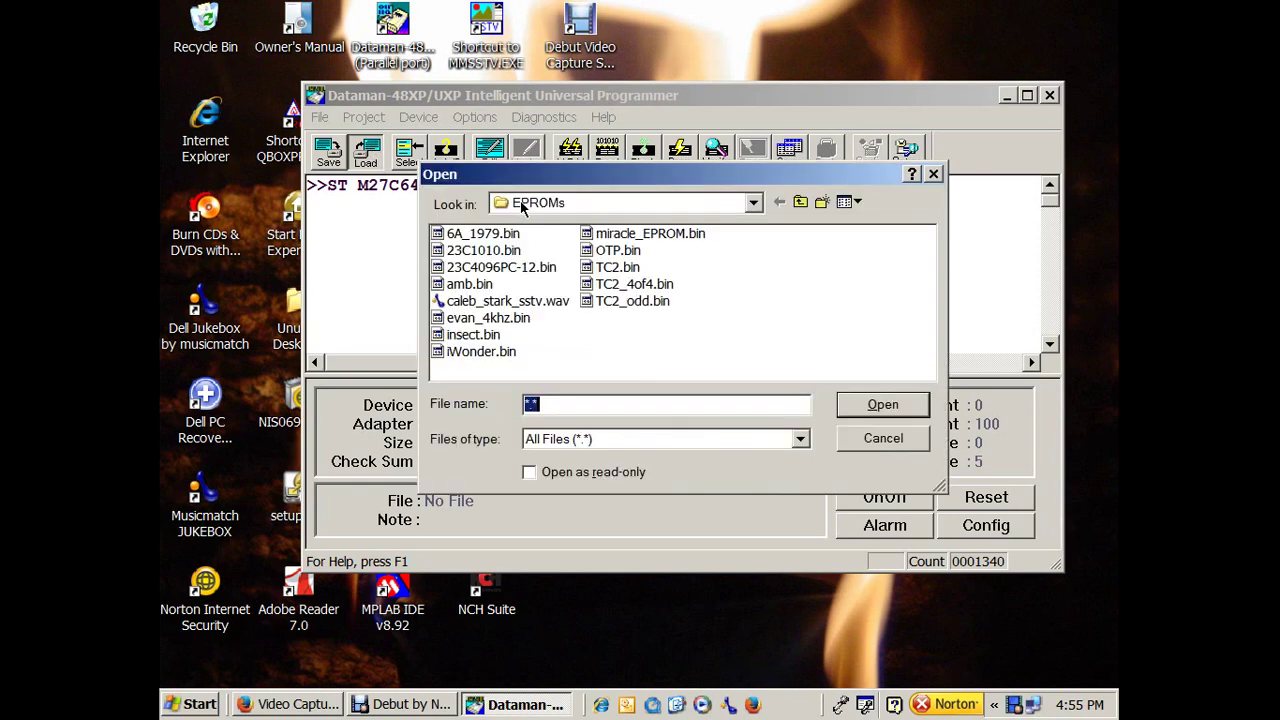
# Browse the Load dialog to C:\QBOX\SAMPLPRO, dismissing the expired subscription popup.
pyautogui.click(755, 203)
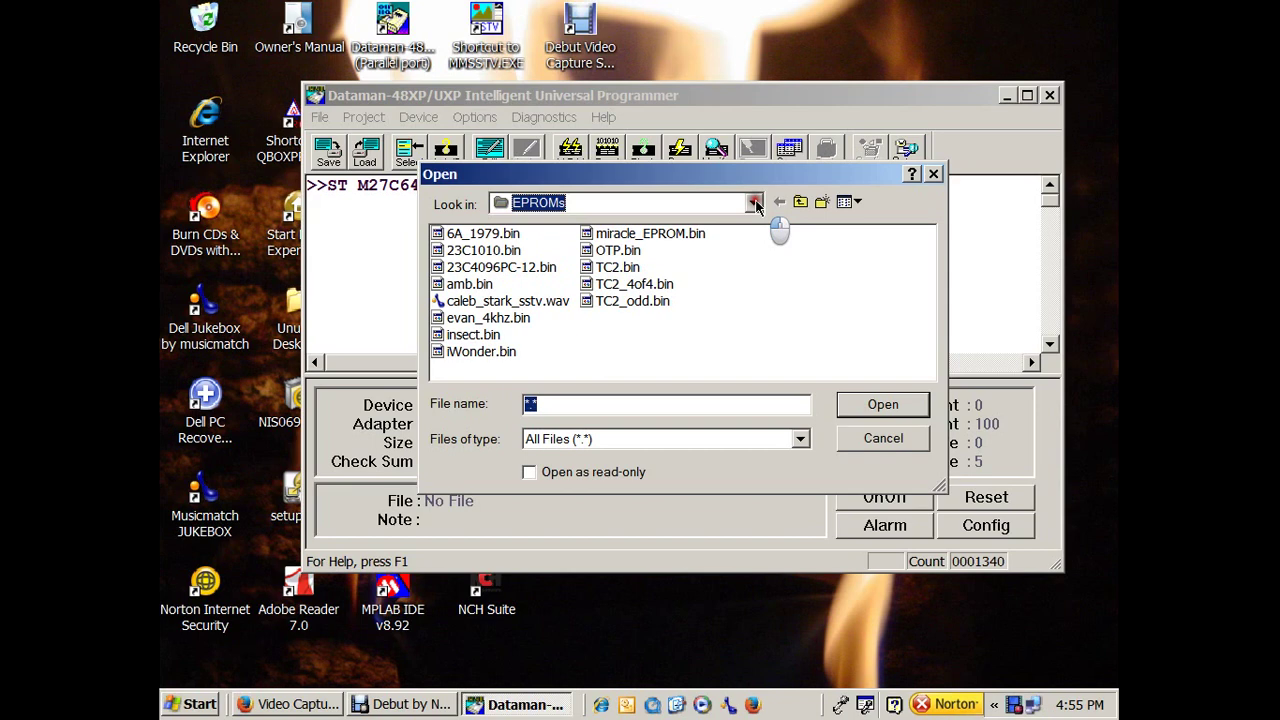
pyautogui.click(755, 204)
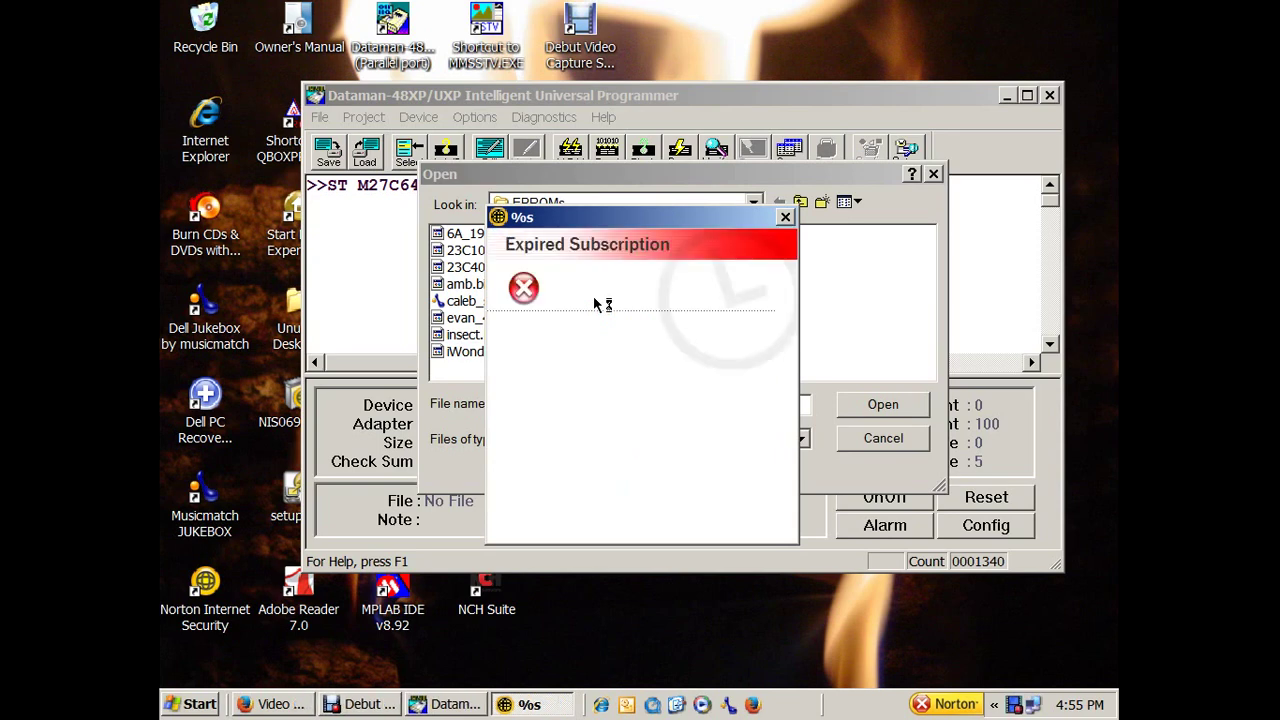
pyautogui.click(786, 219)
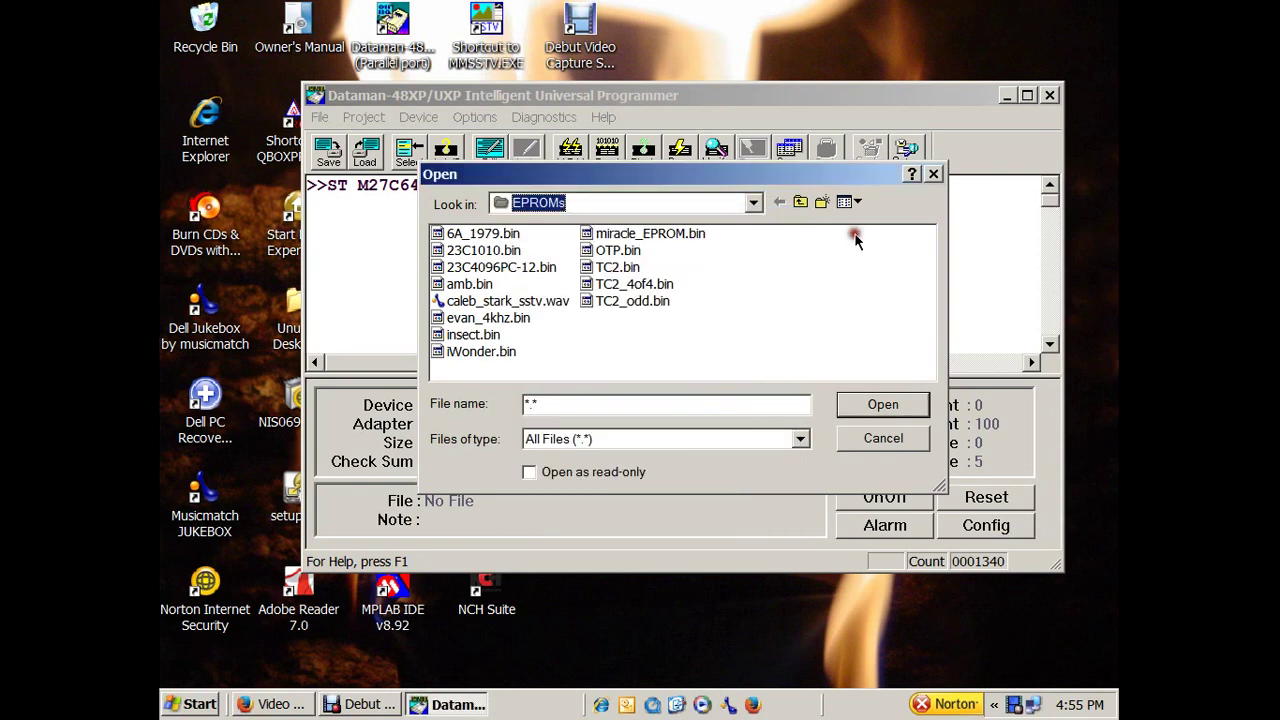
pyautogui.click(755, 205)
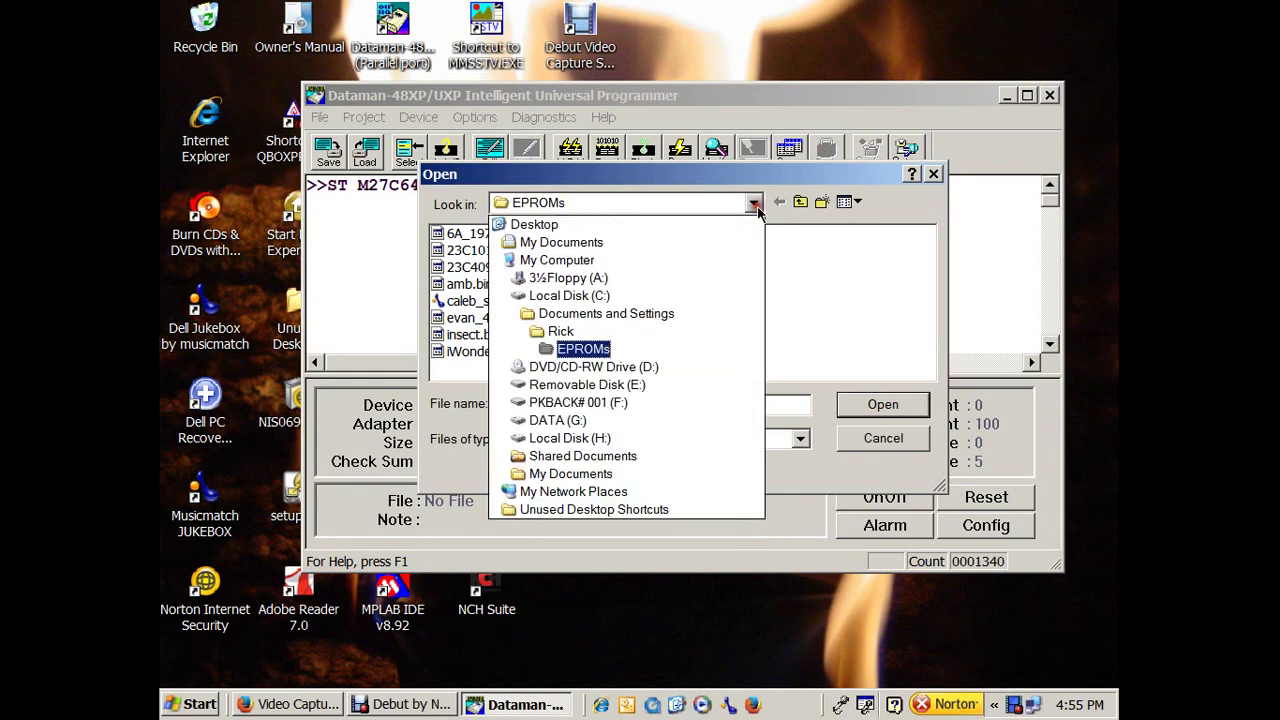
pyautogui.click(599, 297)
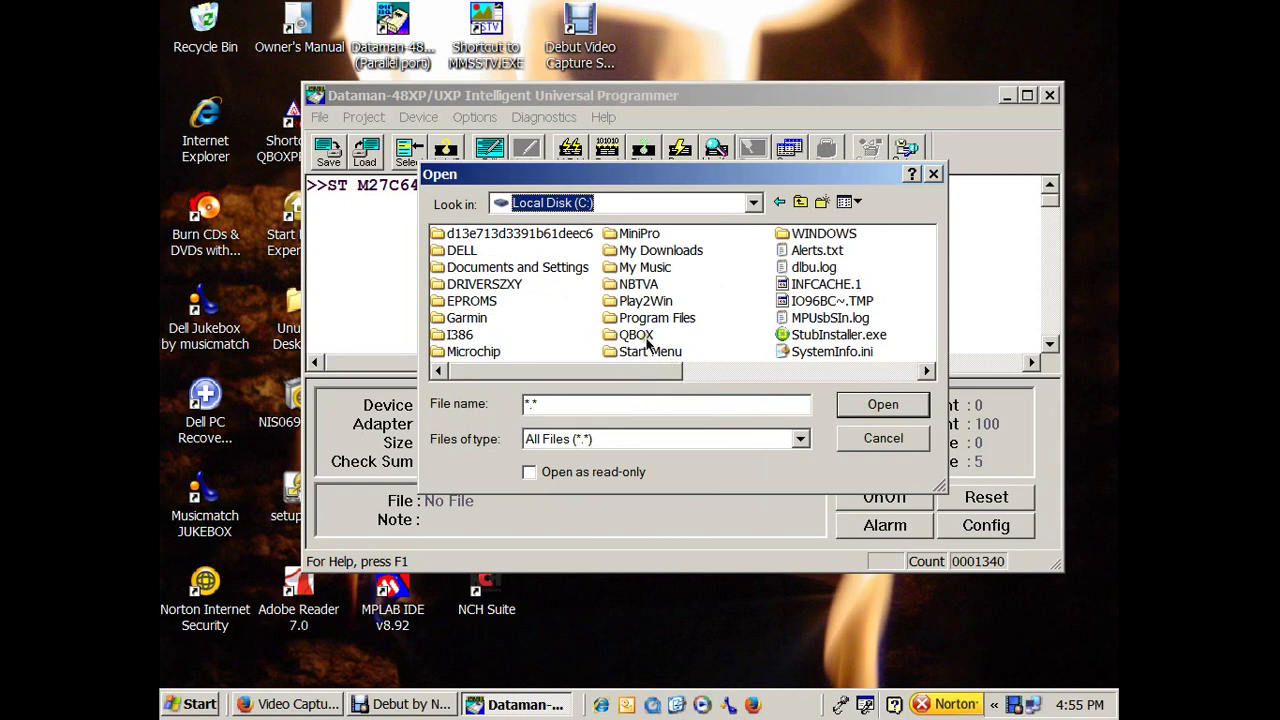
pyautogui.doubleClick(643, 340)
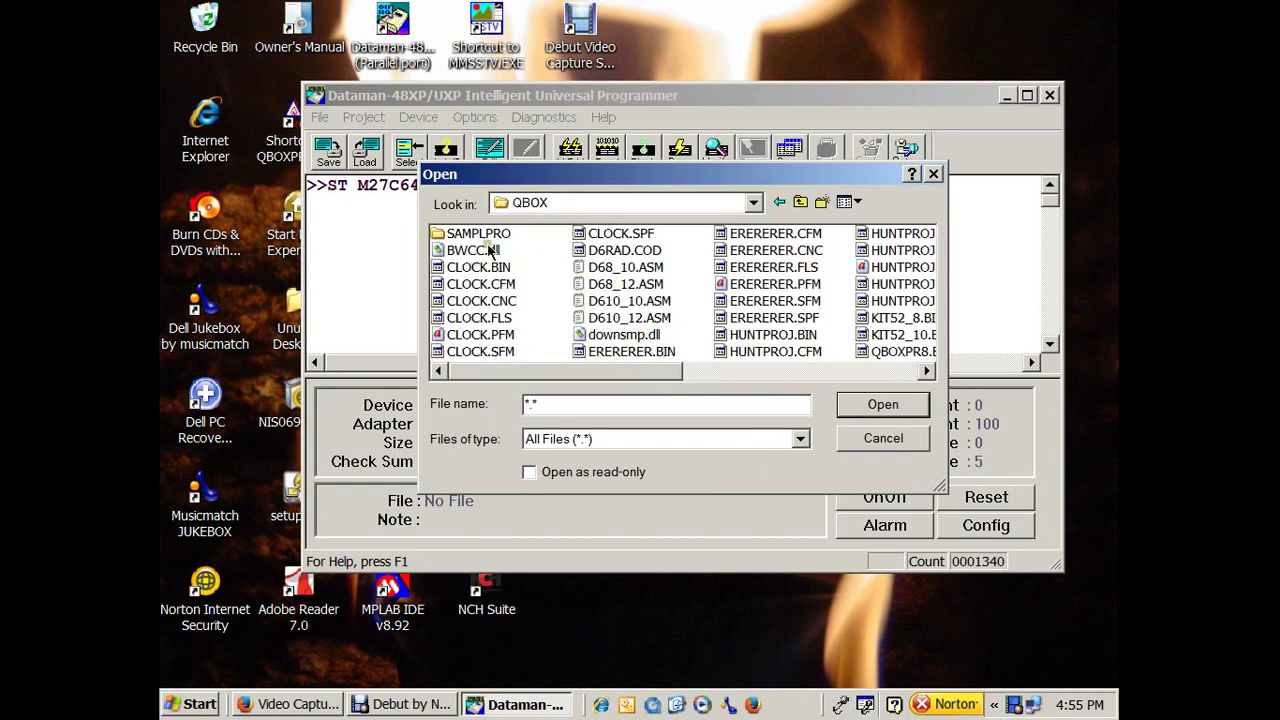
pyautogui.doubleClick(488, 236)
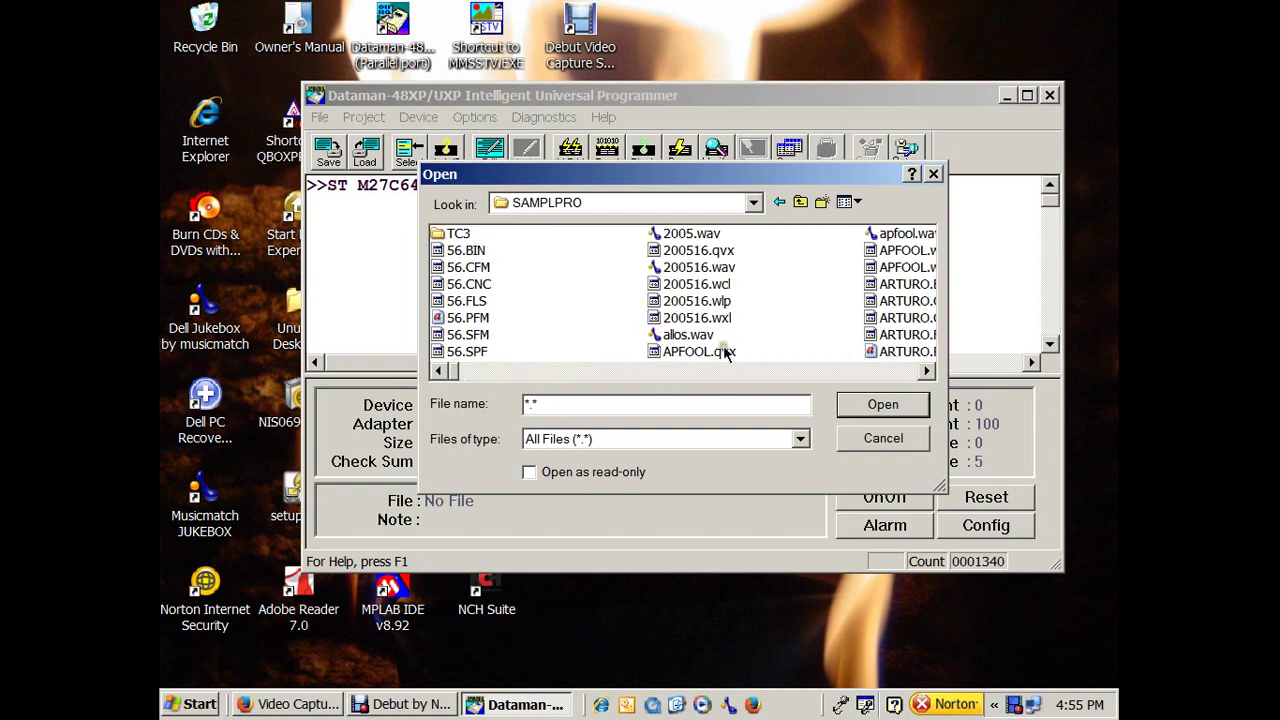
# Select ATEST.BIN and open it in the load-to-buffer settings.
pyautogui.click(926, 371)
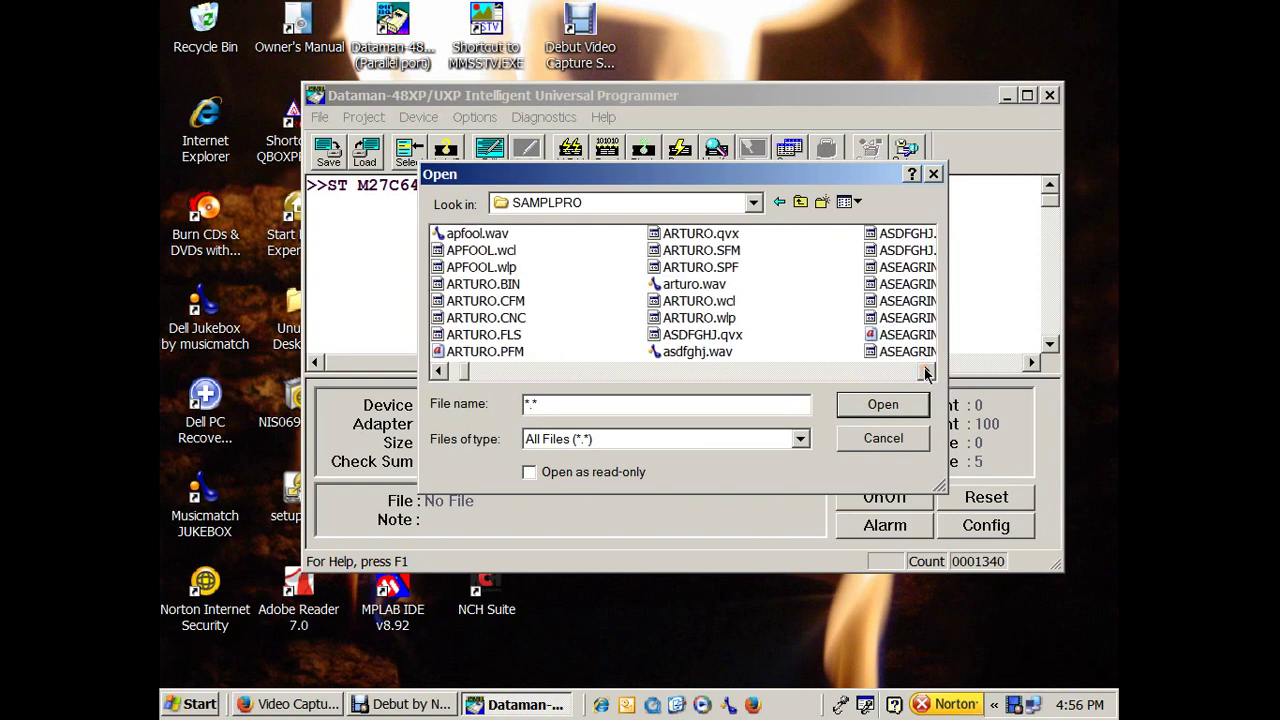
pyautogui.click(926, 371)
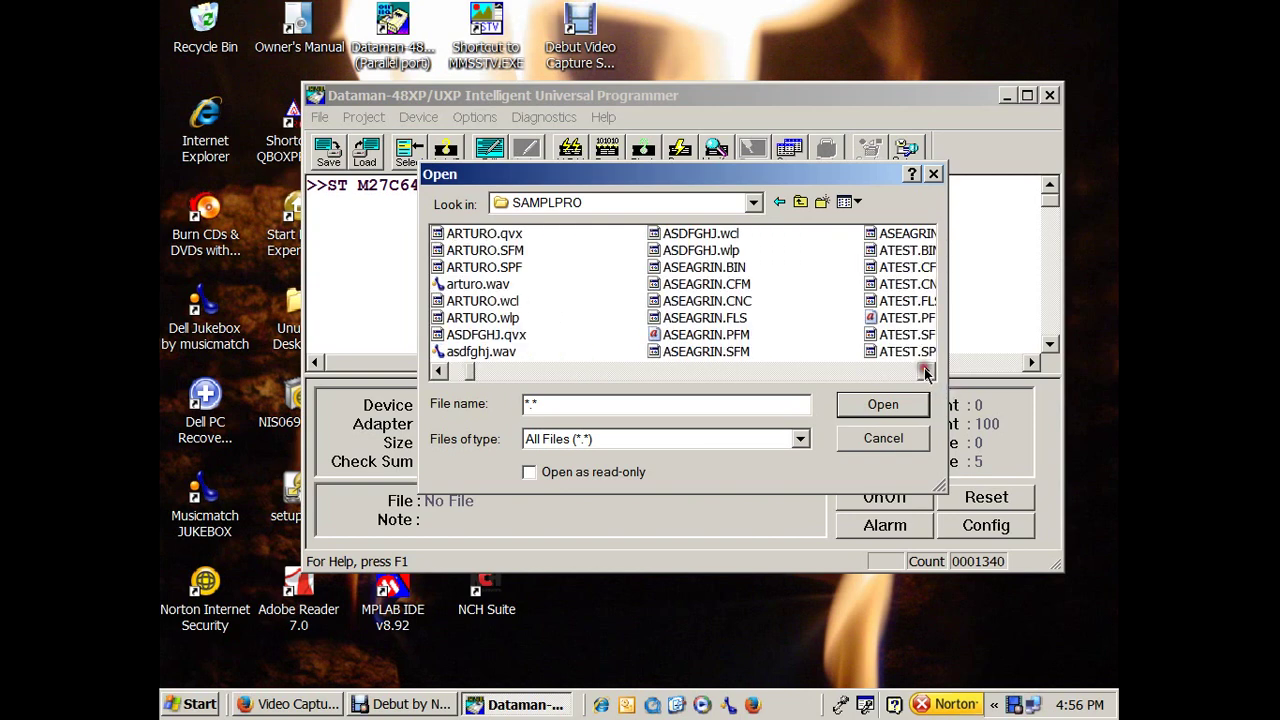
pyautogui.click(926, 371)
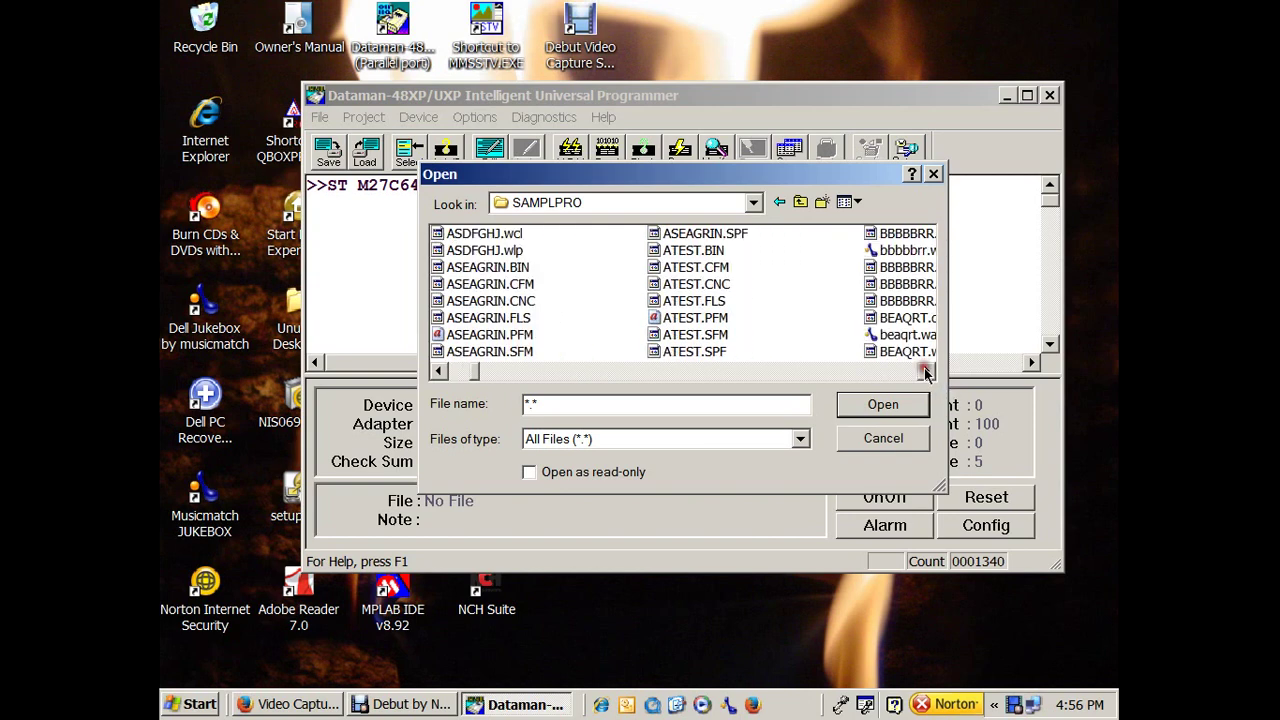
pyautogui.click(690, 252)
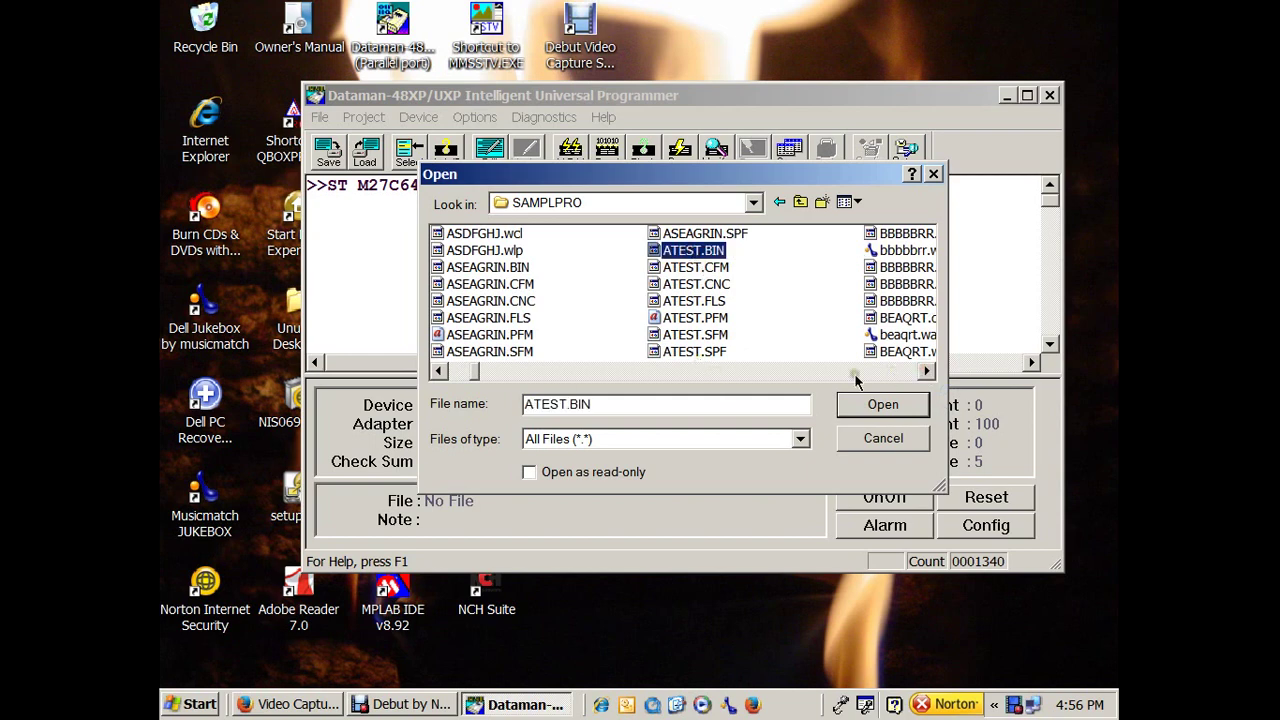
pyautogui.click(880, 406)
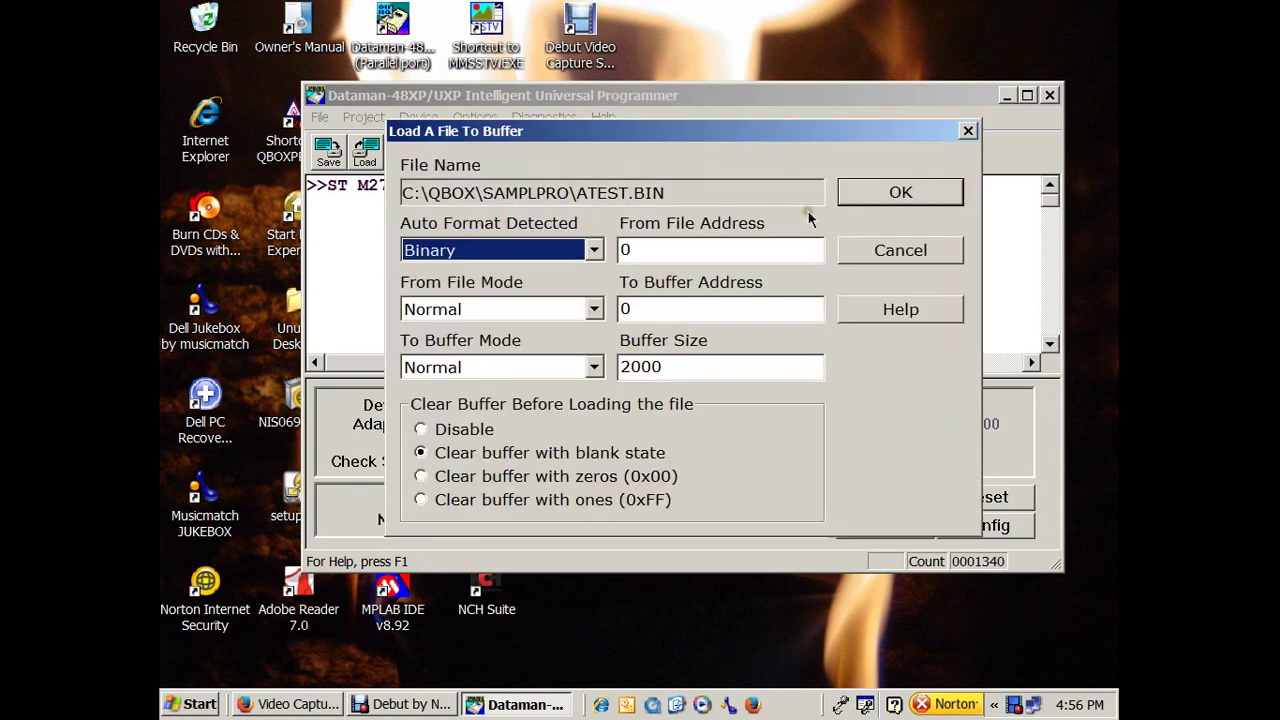
# Load ATEST.BIN as binary, then view Buffer Edit at row 1C10 where the data ends.
pyautogui.click(910, 198)
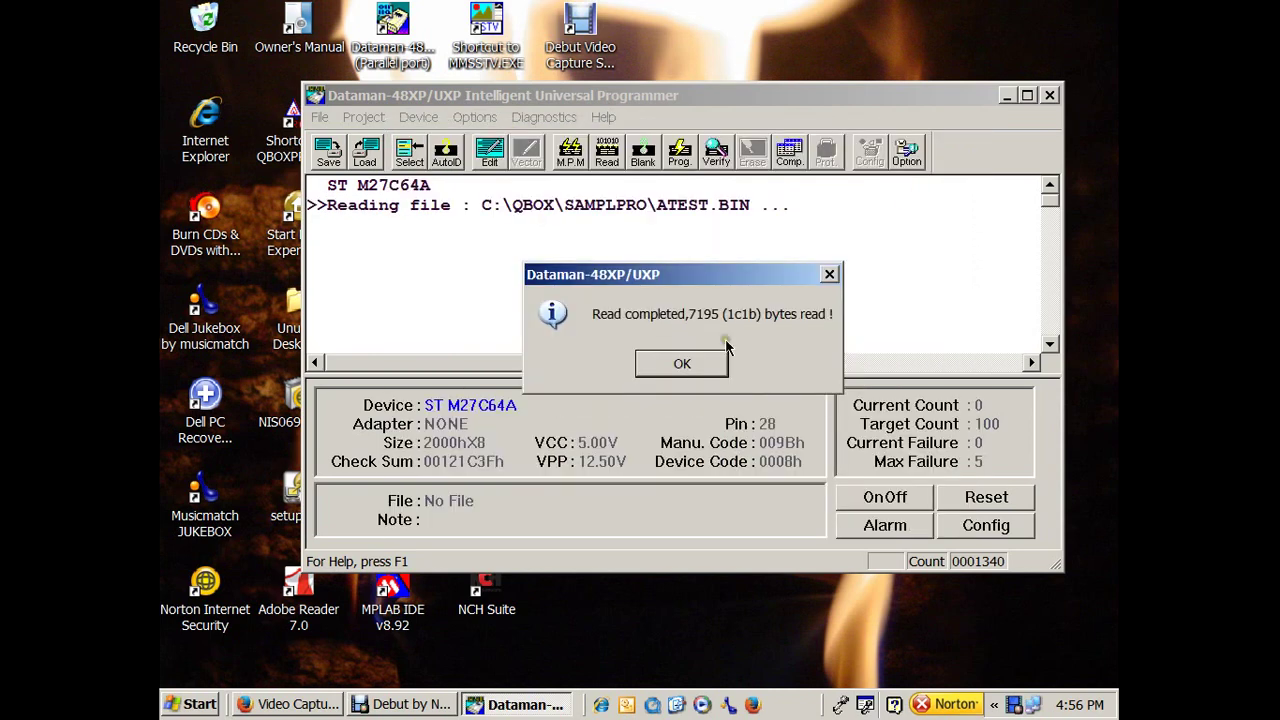
pyautogui.click(720, 360)
pyautogui.click(490, 162)
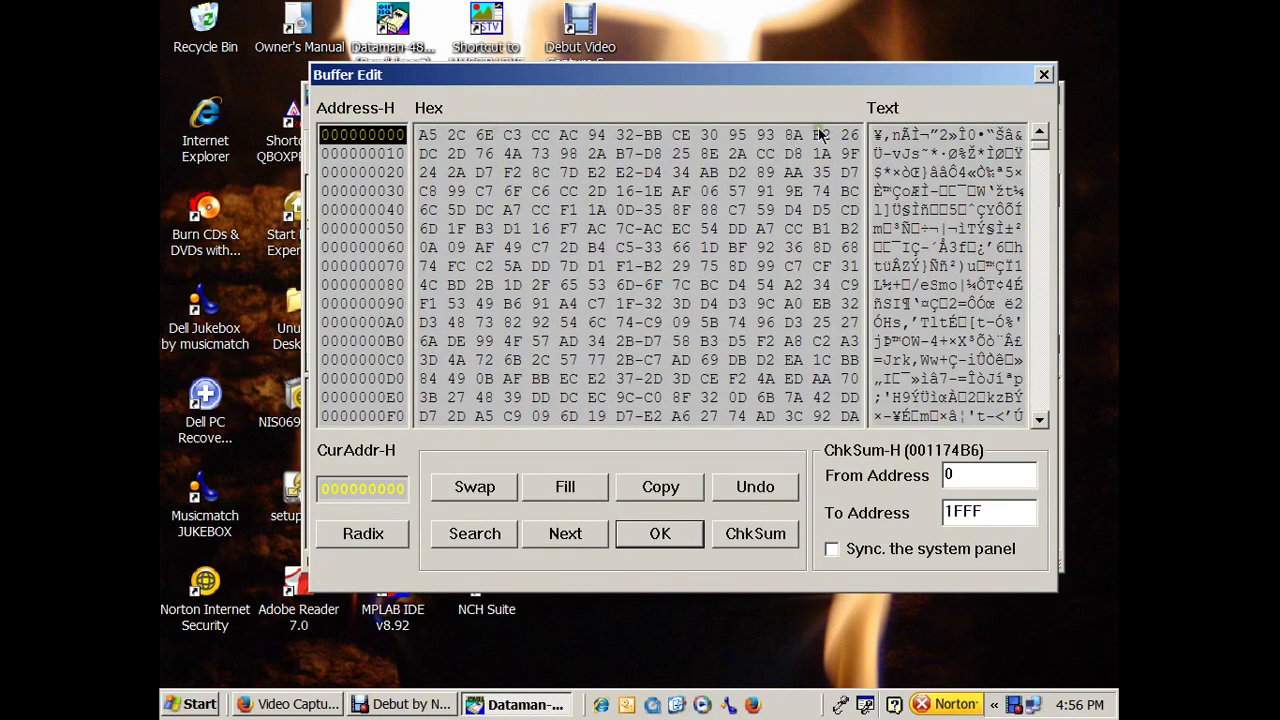
pyautogui.moveTo(1040, 145); pyautogui.dragTo(1036, 382)
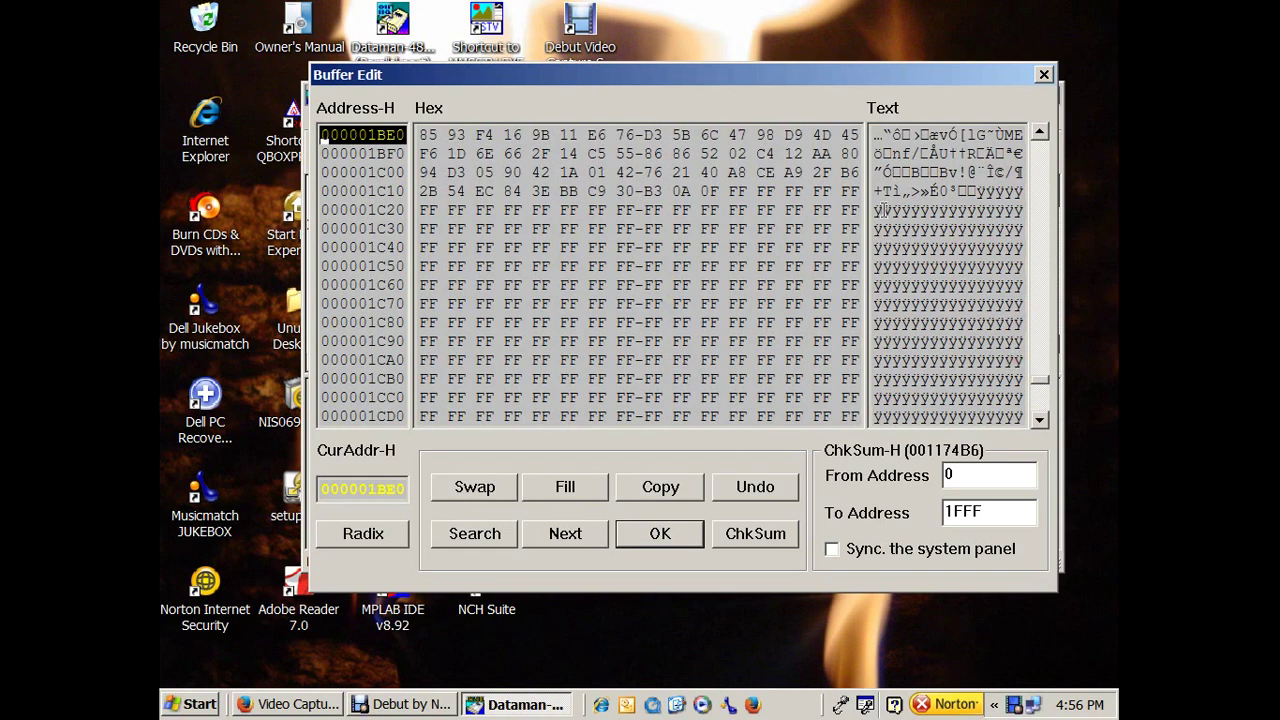
pyautogui.click(983, 190)
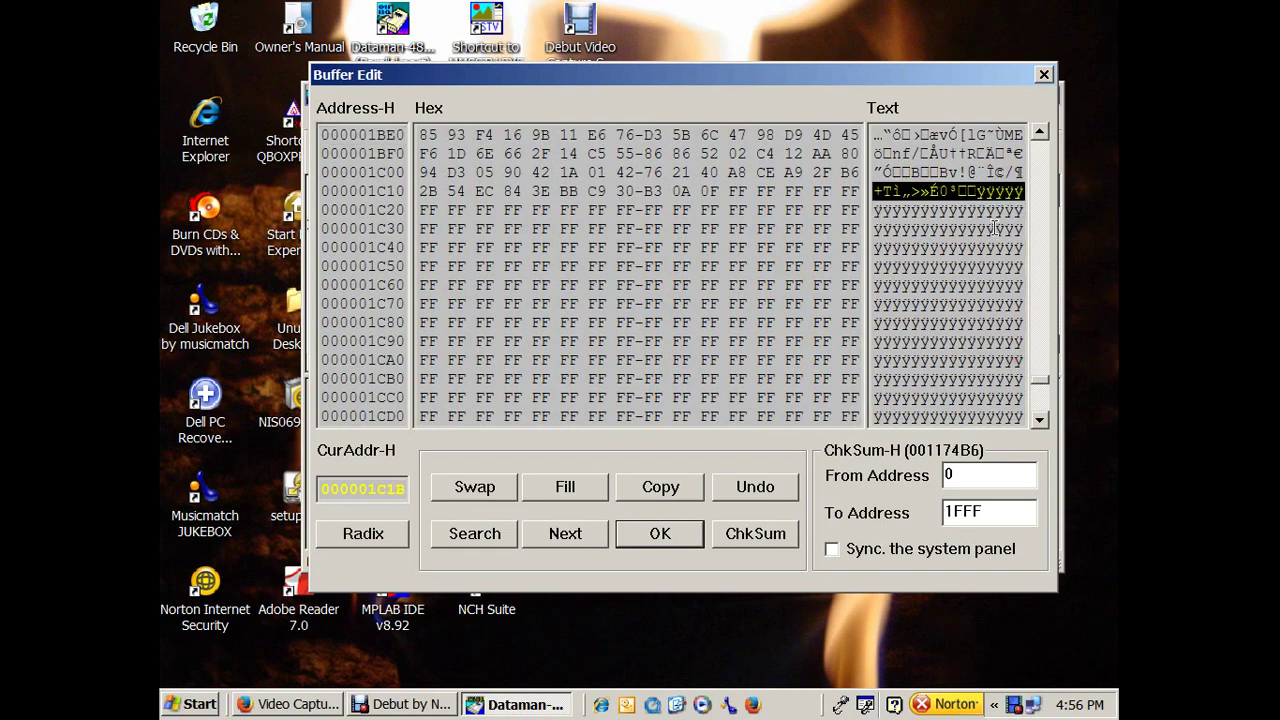
# Zero the bytes after the data, add the Linear Predictive Coding note at 1C30, and accept.
pyautogui.click(738, 191)
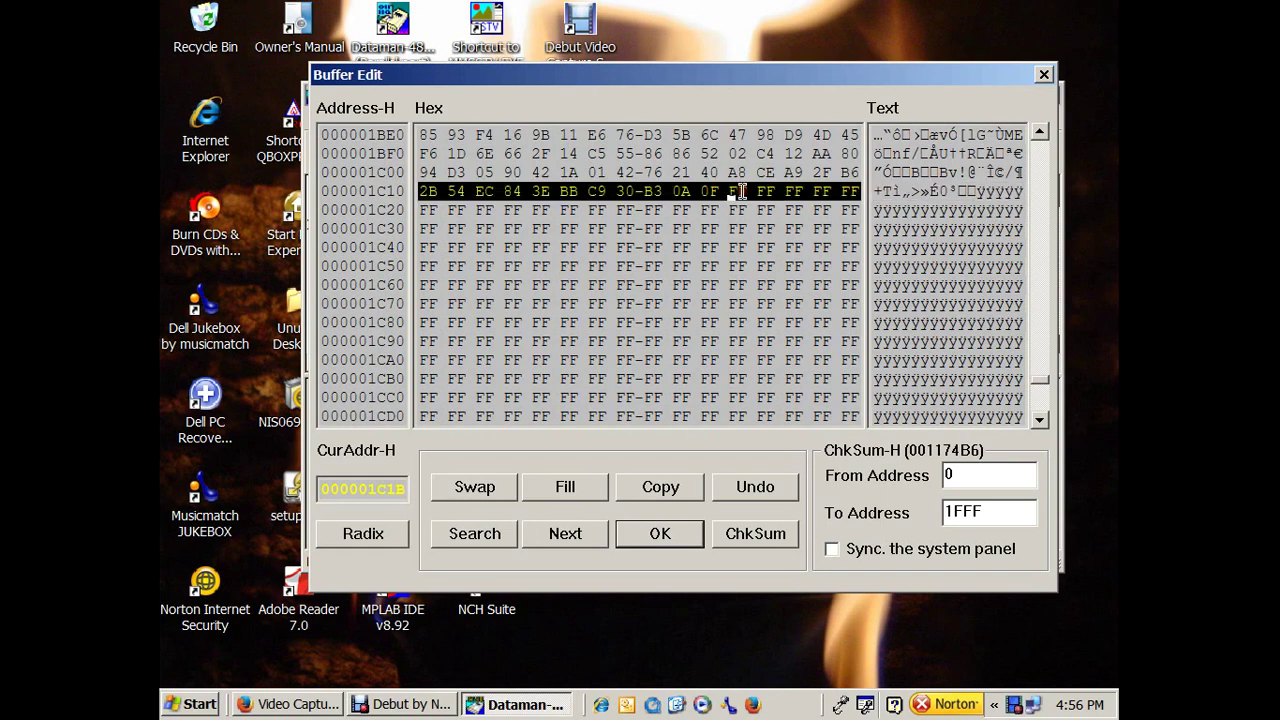
pyautogui.write('0000000000000000000')
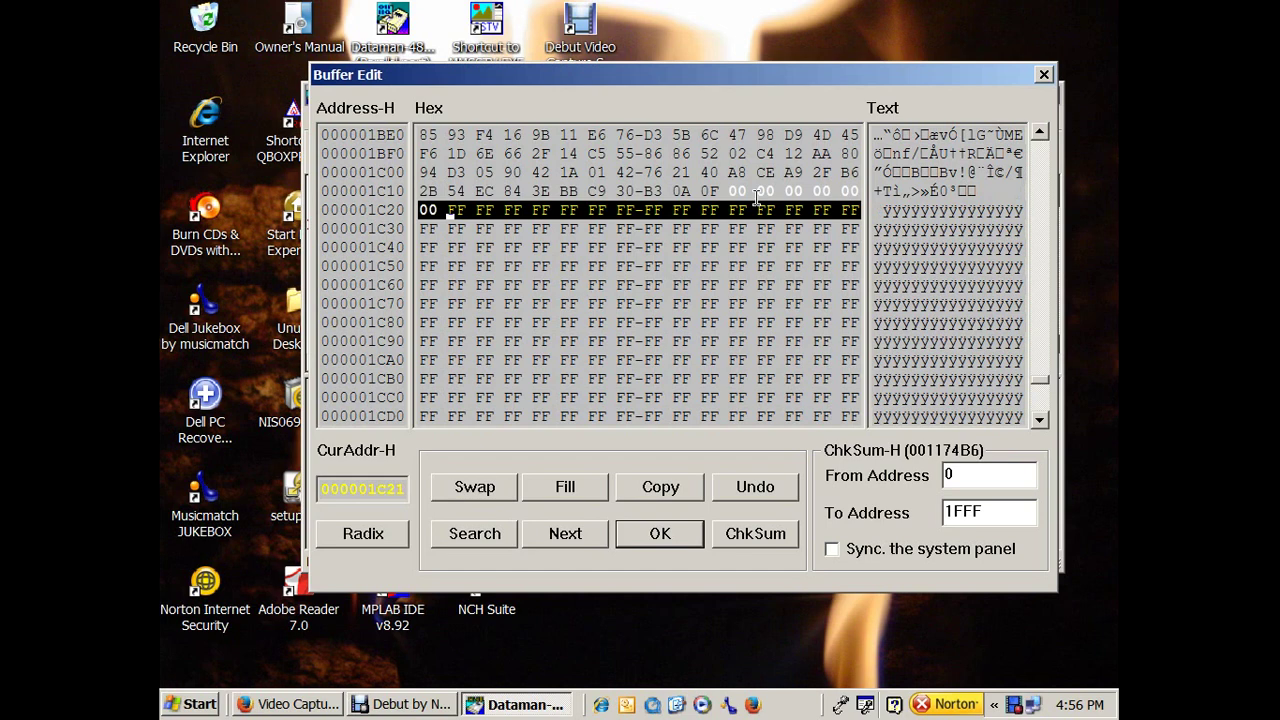
pyautogui.write('000000000')
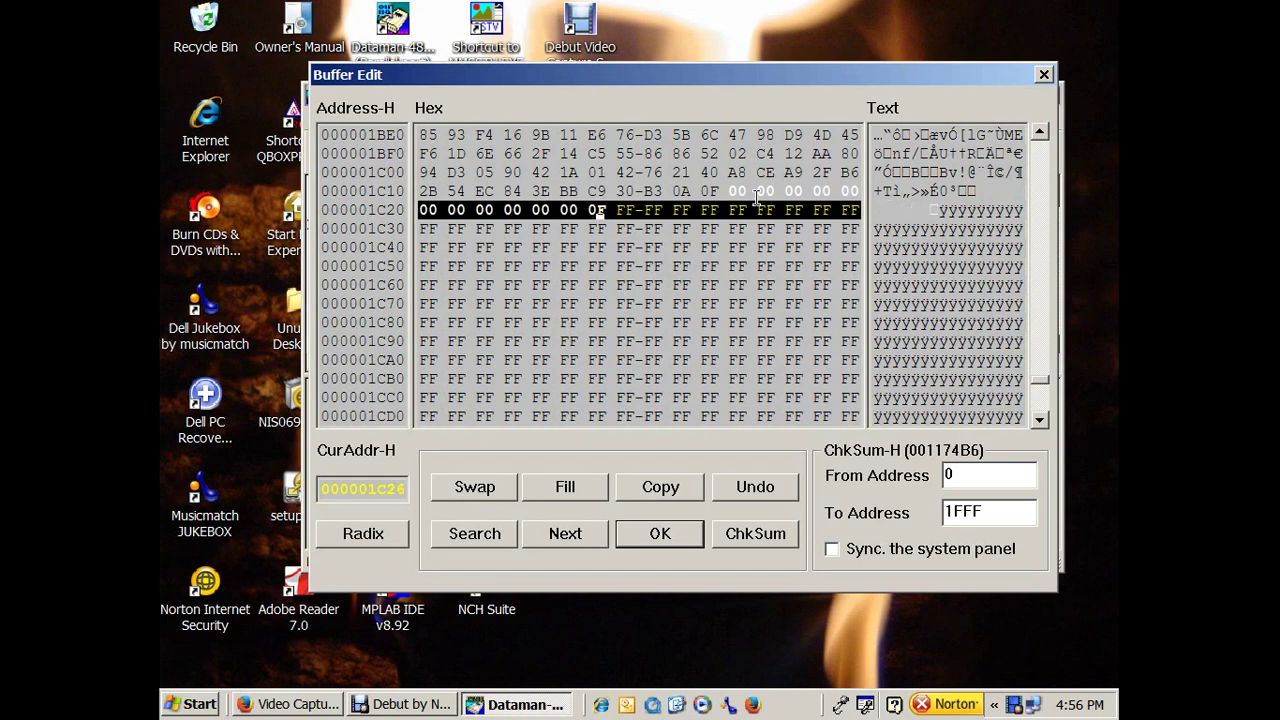
pyautogui.write('0000000000')
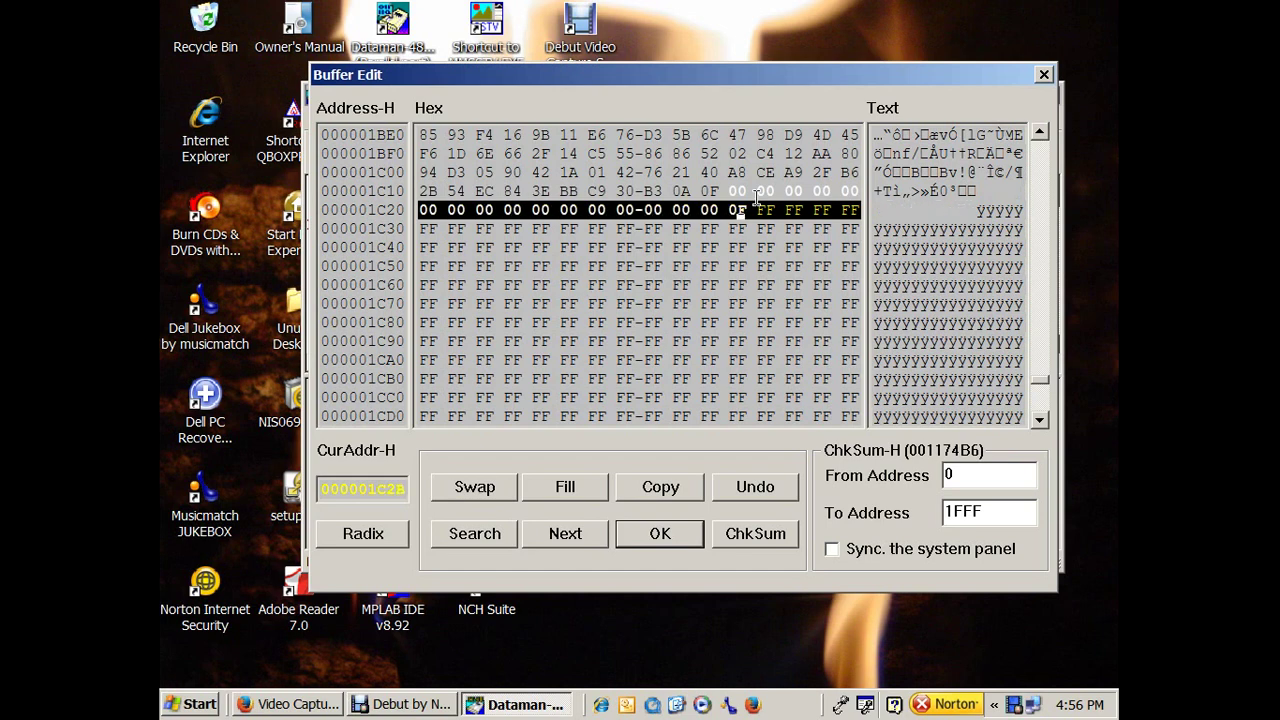
pyautogui.write('0000')
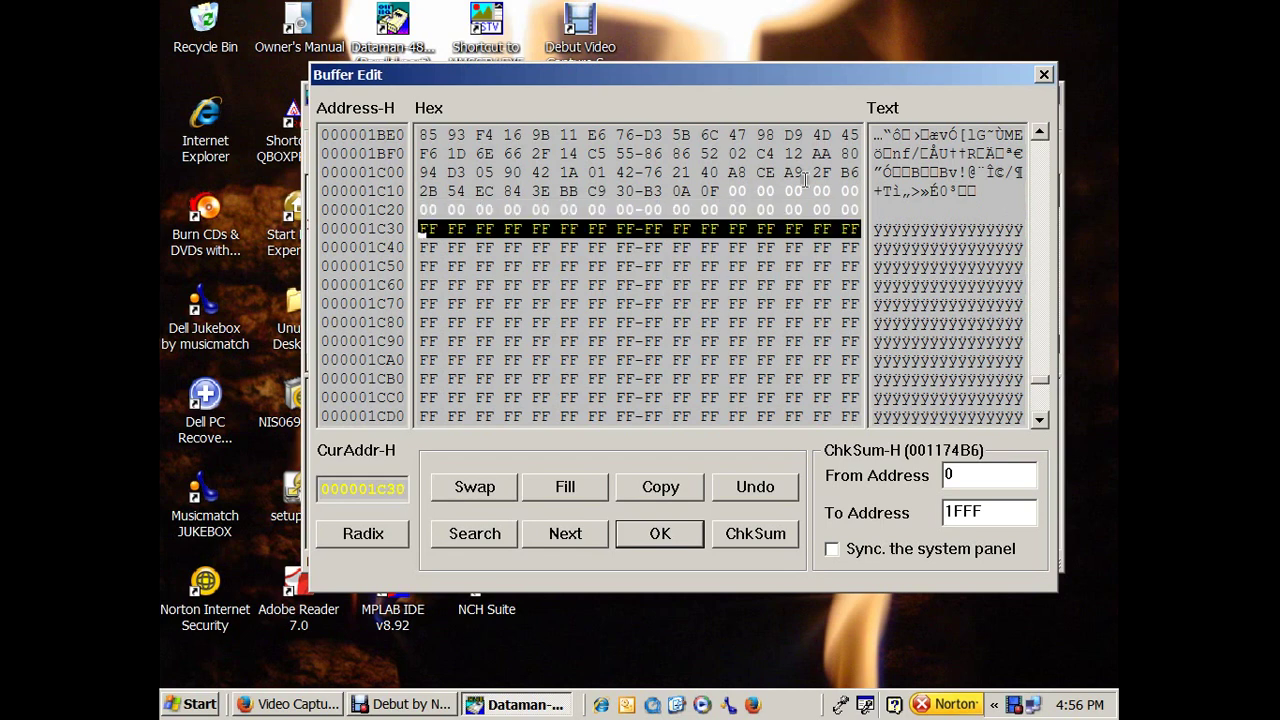
pyautogui.click(878, 232)
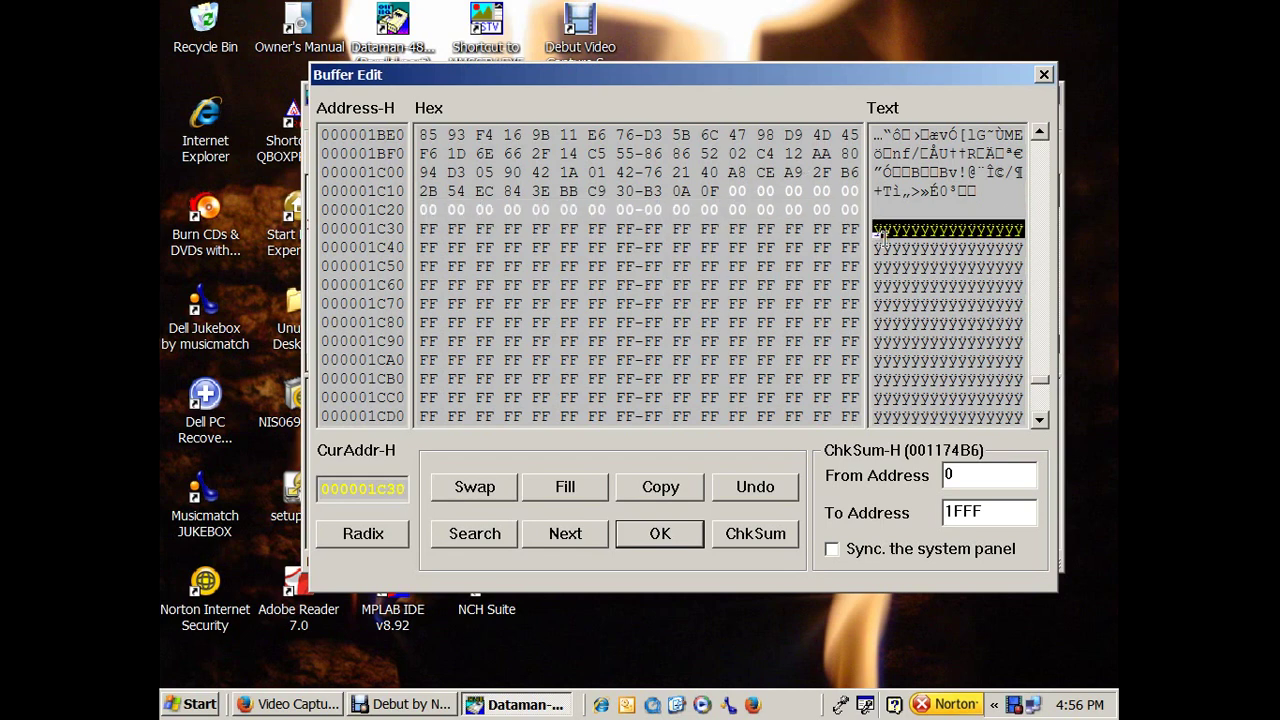
pyautogui.write('This ')
pyautogui.write('is an example')
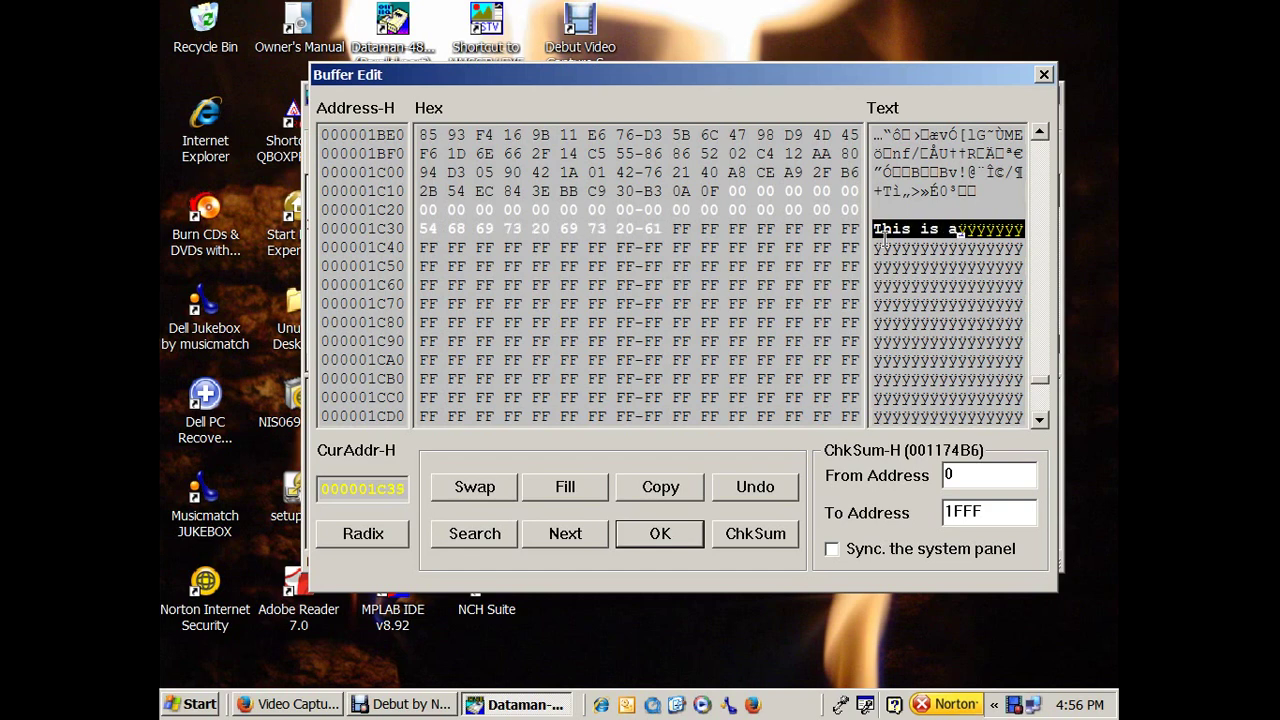
pyautogui.write(' of a ')
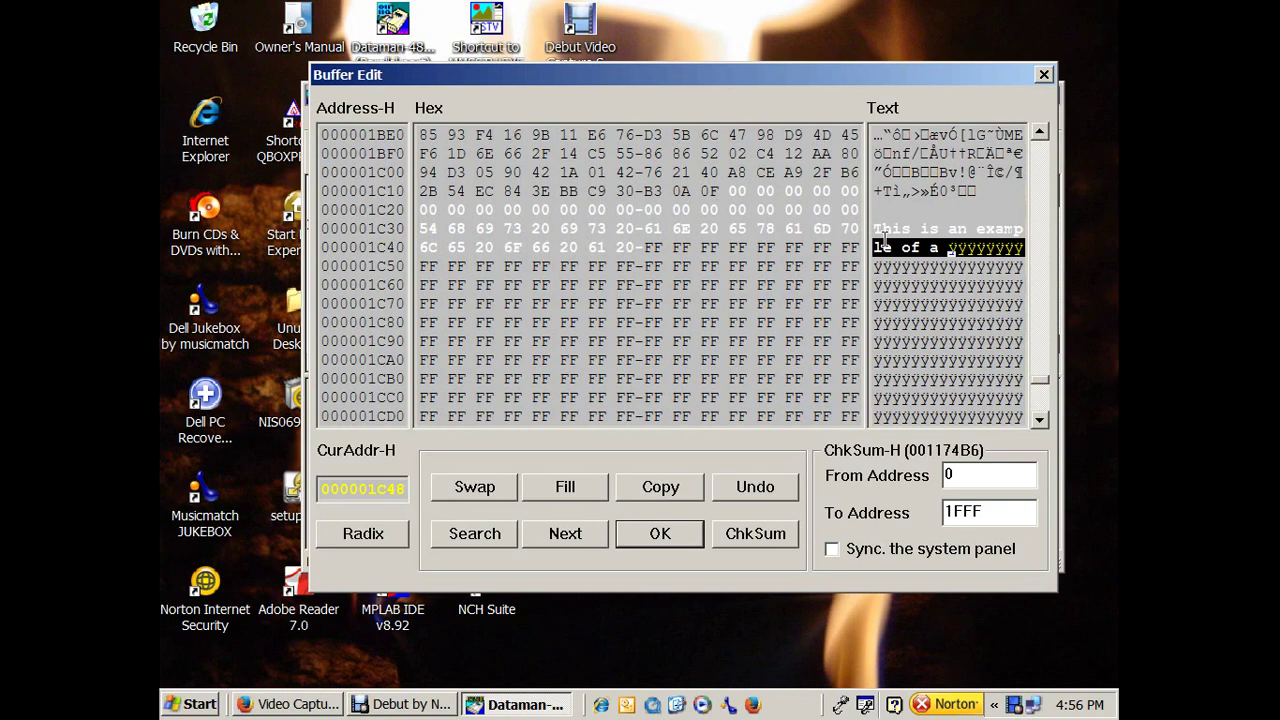
pyautogui.write('Linear ')
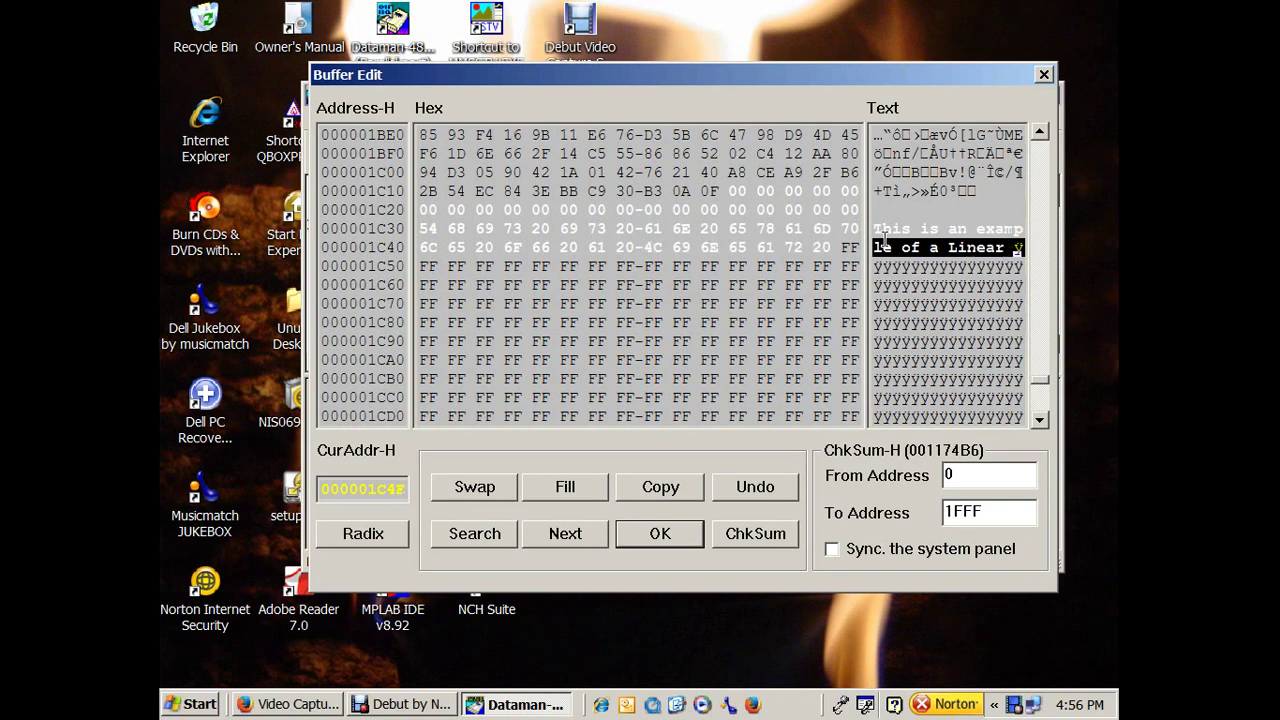
pyautogui.write('Predicti')
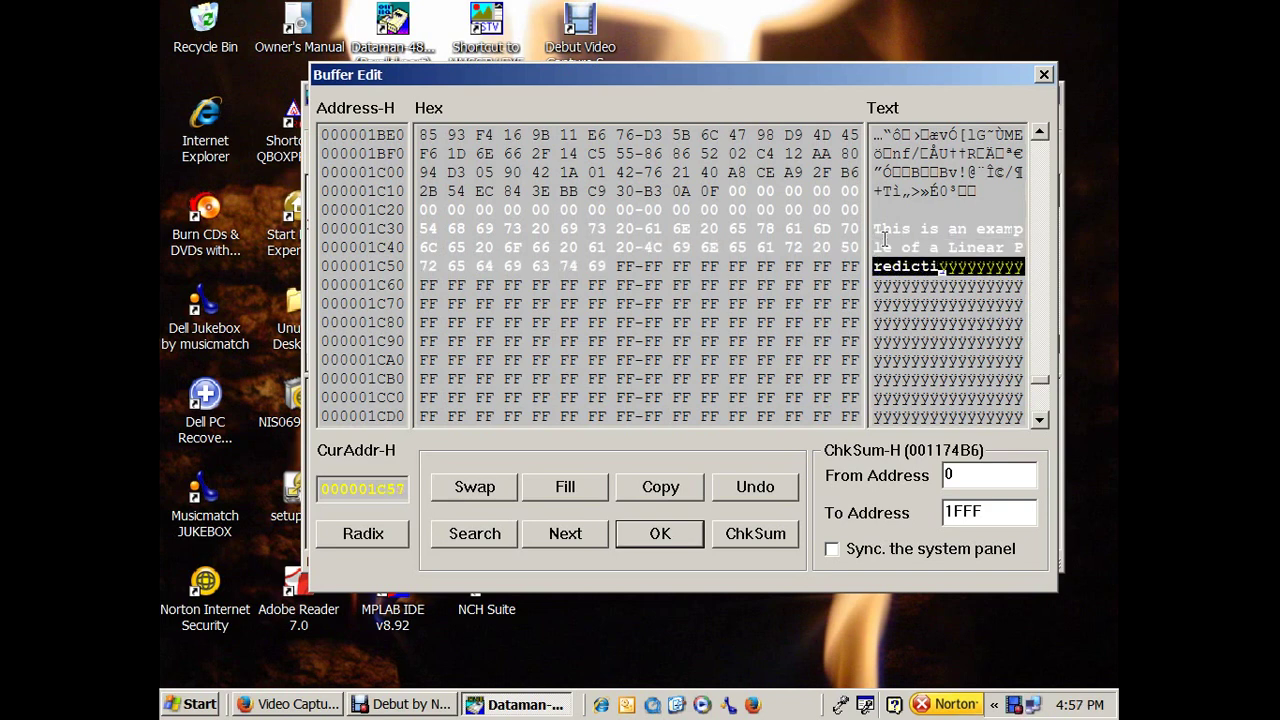
pyautogui.write('ve Coding ')
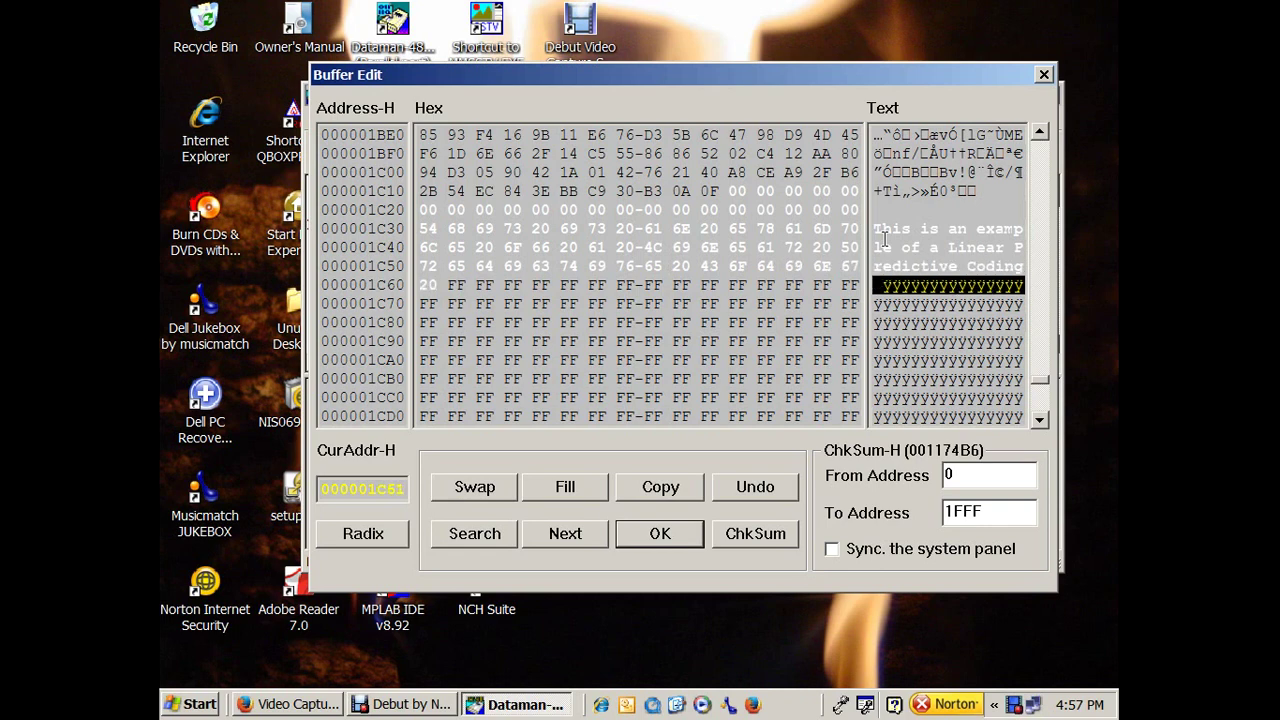
pyautogui.write('message ')
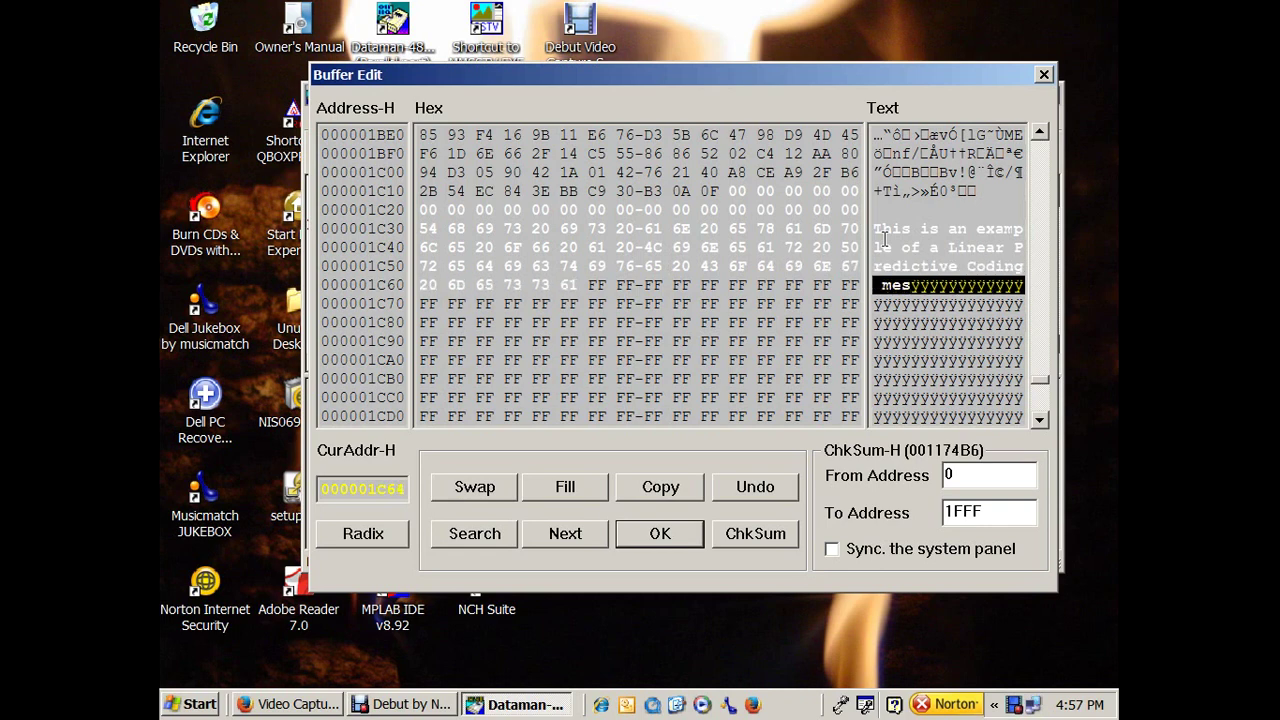
pyautogui.write('for the ')
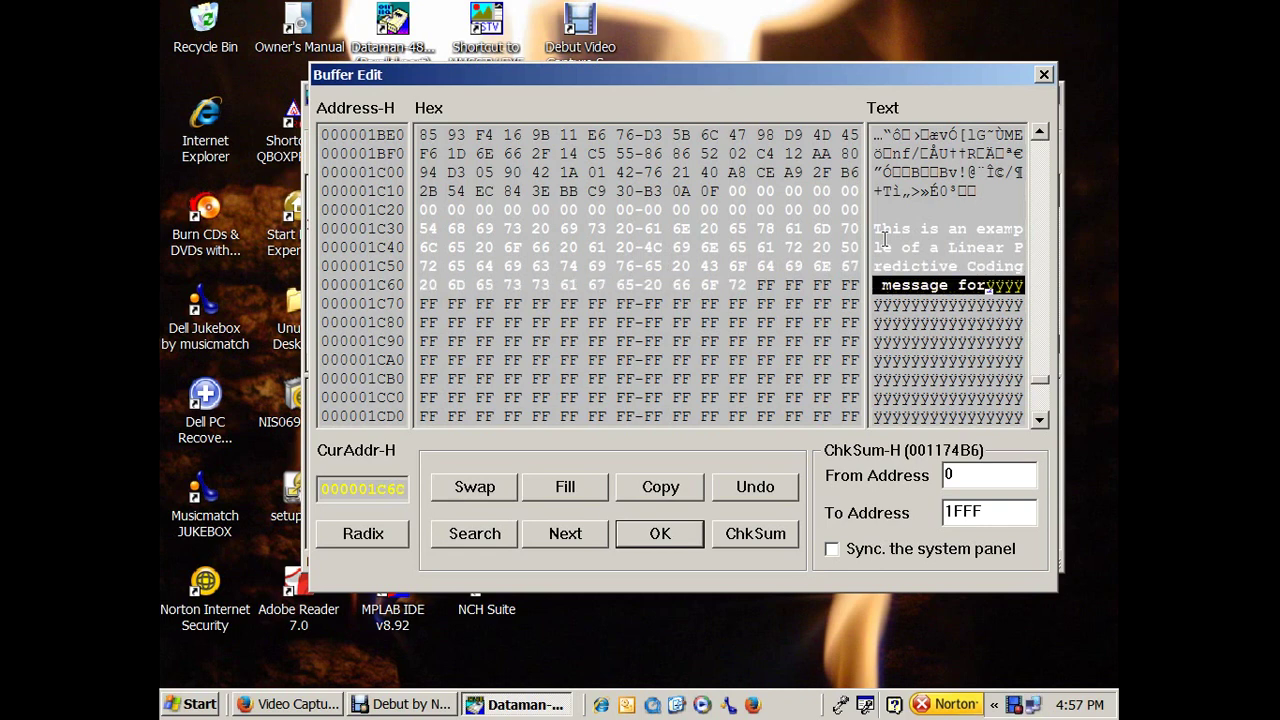
pyautogui.write('video.')
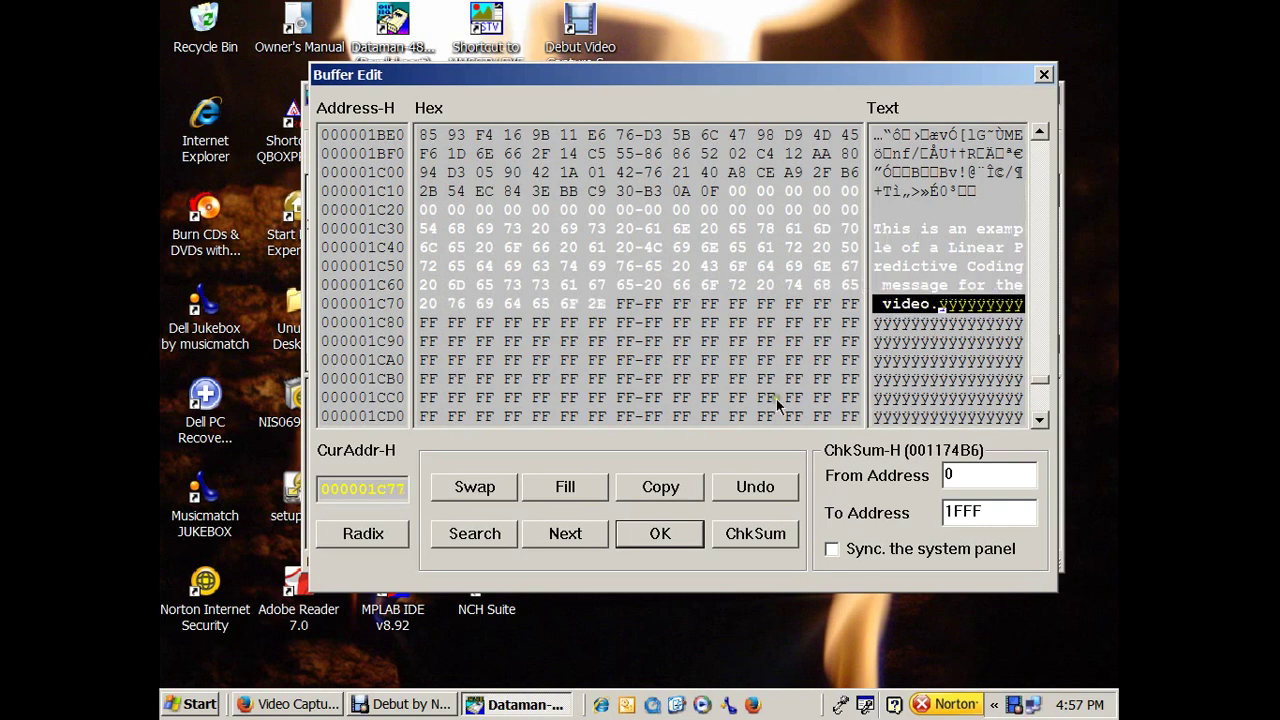
pyautogui.click(683, 538)
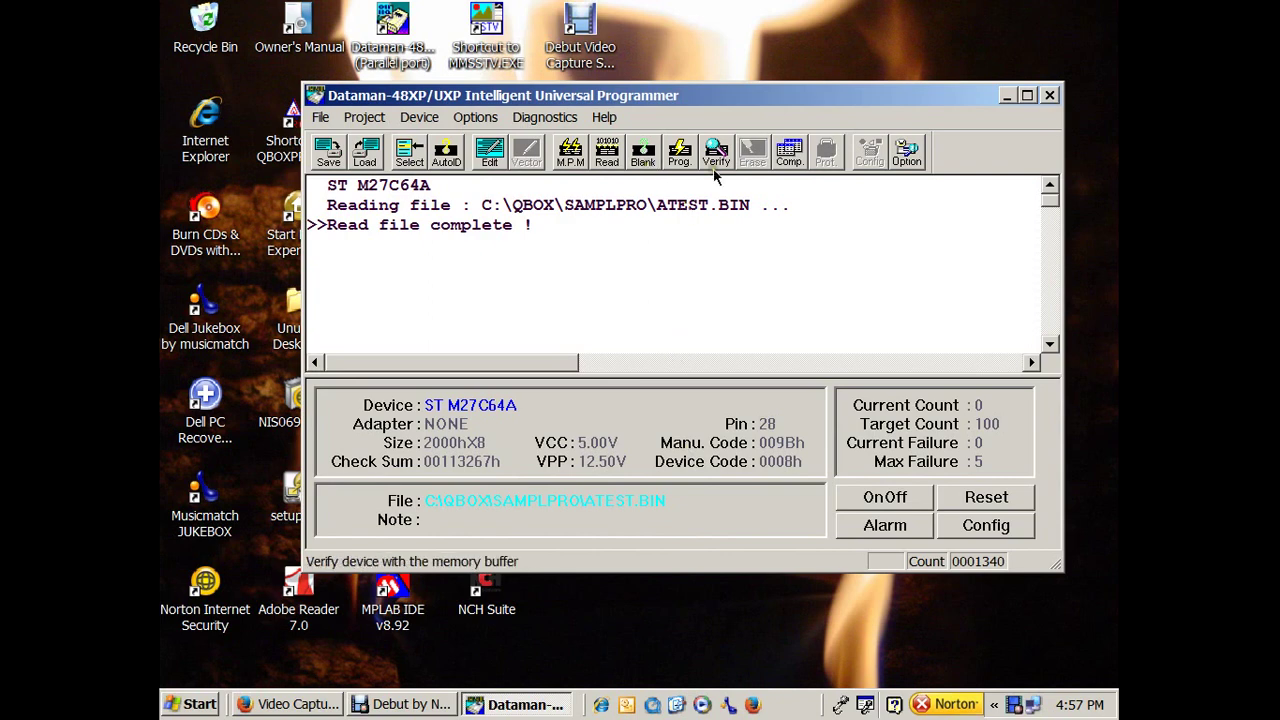
# Program the M27C64A with the edited buffer, then read the chip back into the buffer.
pyautogui.click(682, 152)
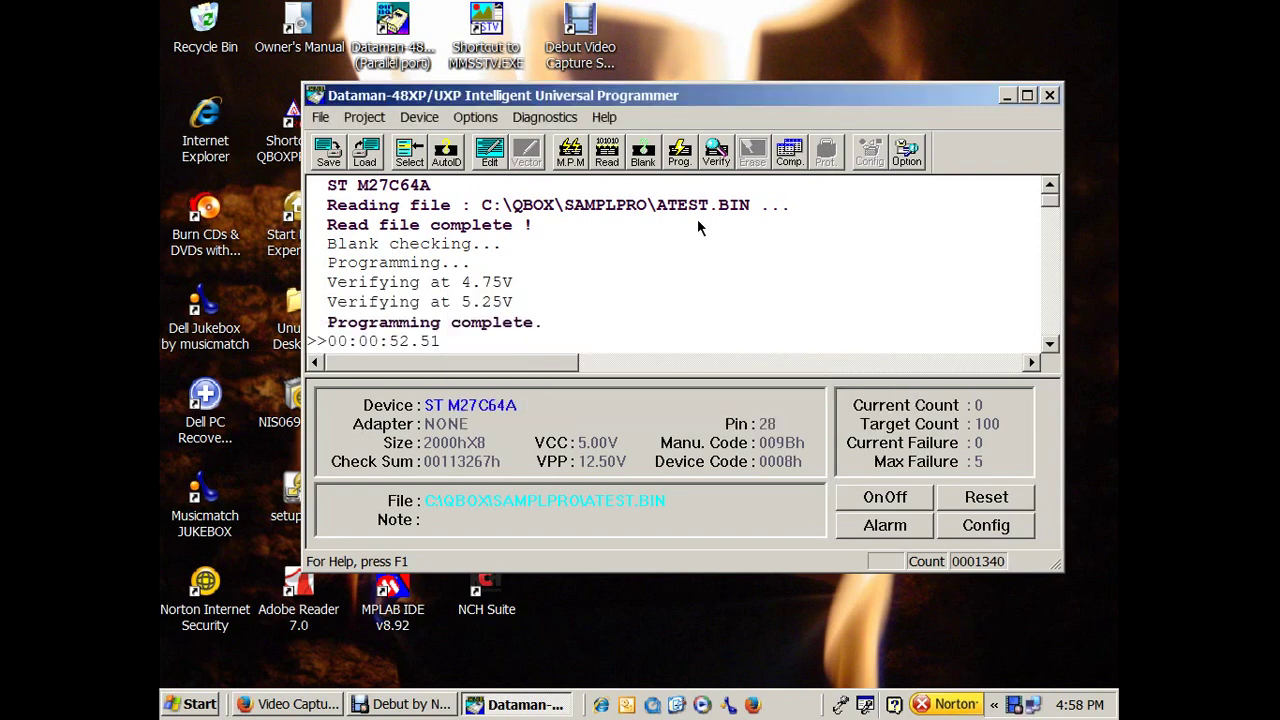
pyautogui.click(607, 168)
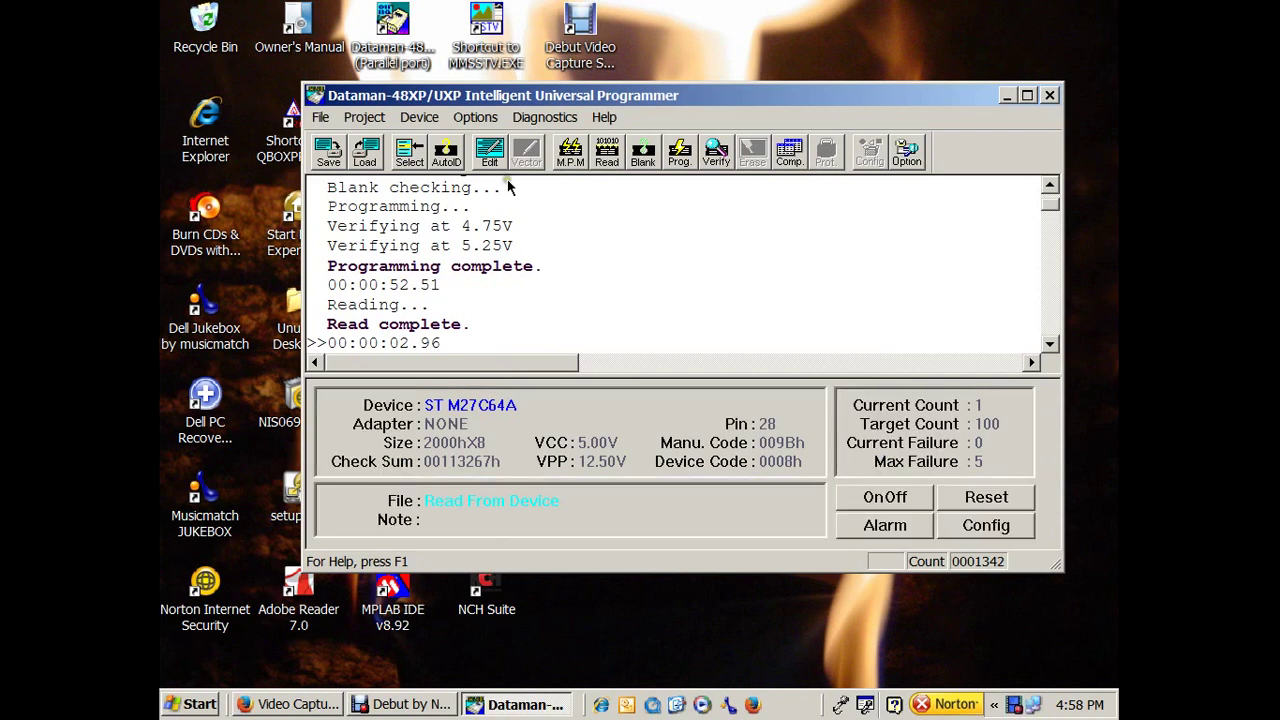
# Check the read-back buffer shows the Linear Predictive Coding note at 1C30, then close Buffer Edit.
pyautogui.click(489, 155)
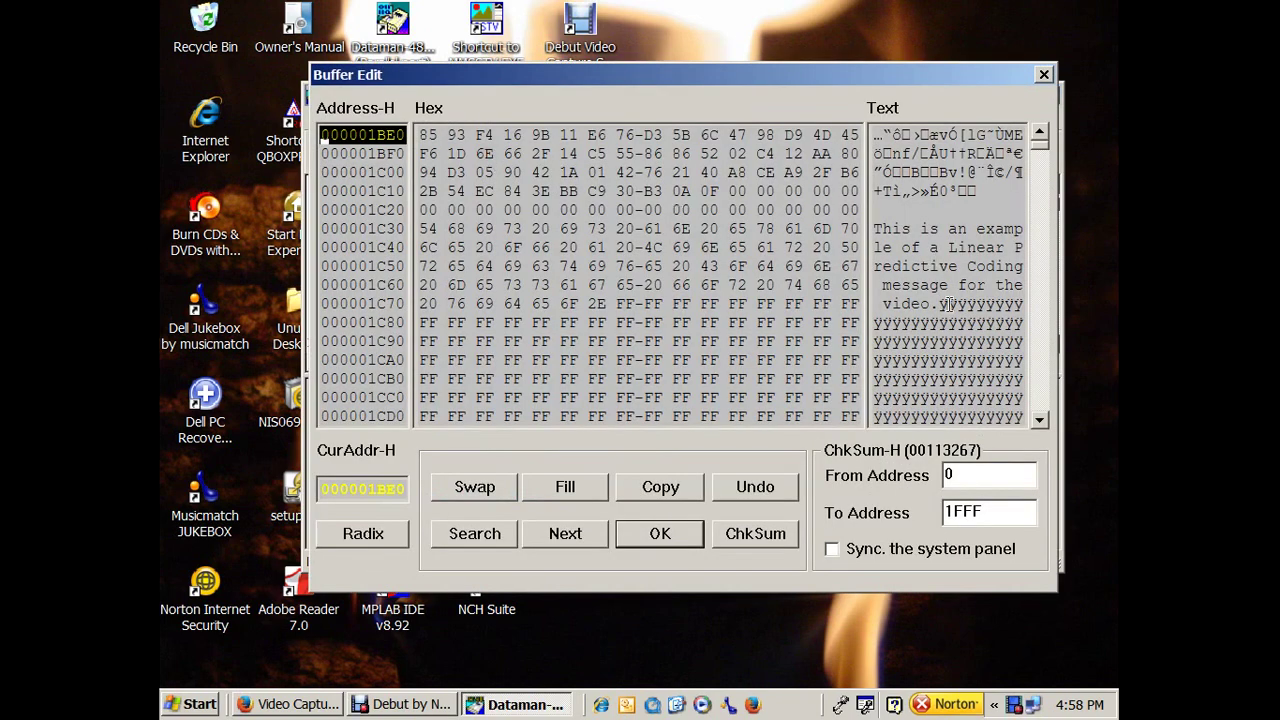
pyautogui.click(892, 228)
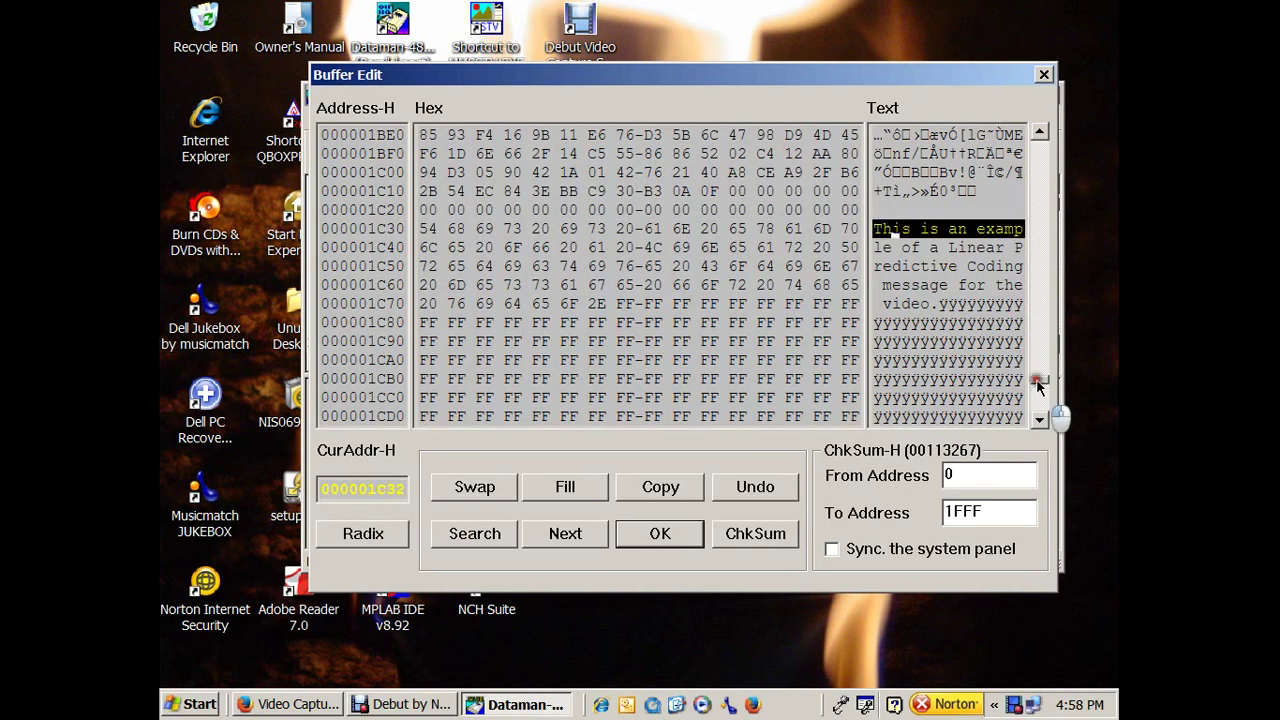
pyautogui.click(1037, 378)
pyautogui.moveTo(1037, 378)
pyautogui.mouseDown()
pyautogui.moveTo(1037, 398)
pyautogui.moveTo(1037, 383)
pyautogui.mouseUp()
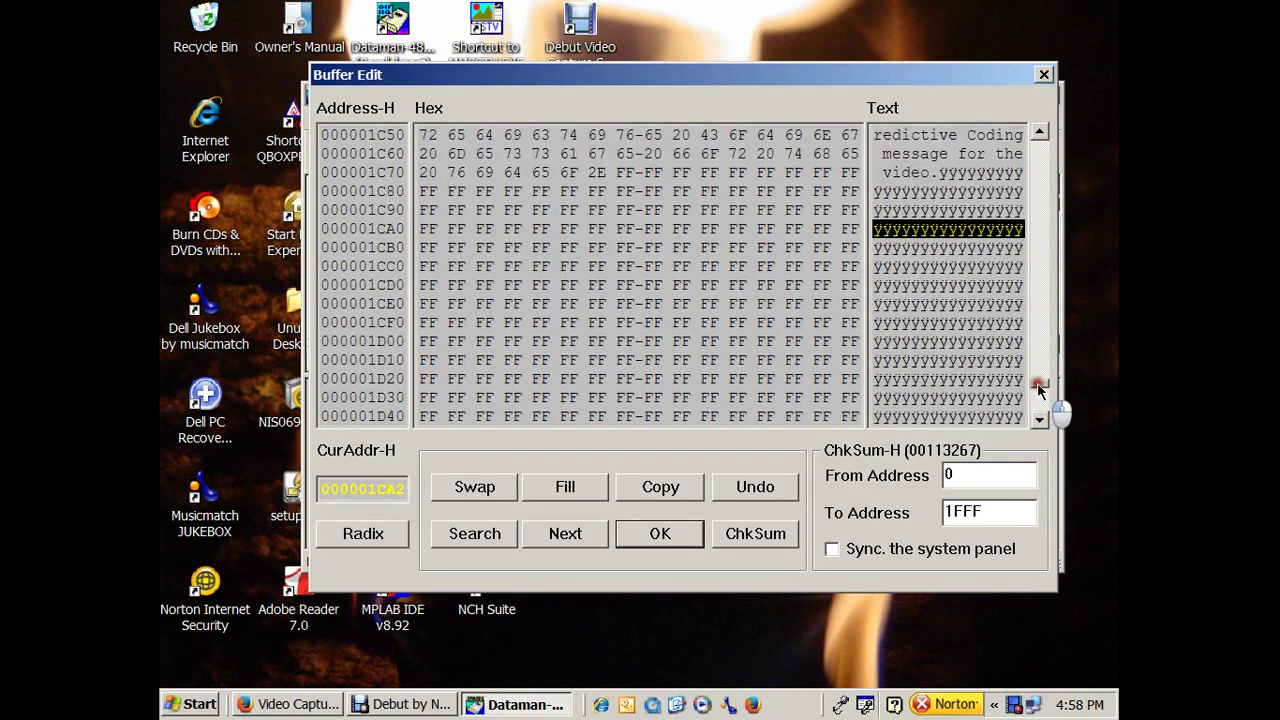
pyautogui.click(1044, 75)
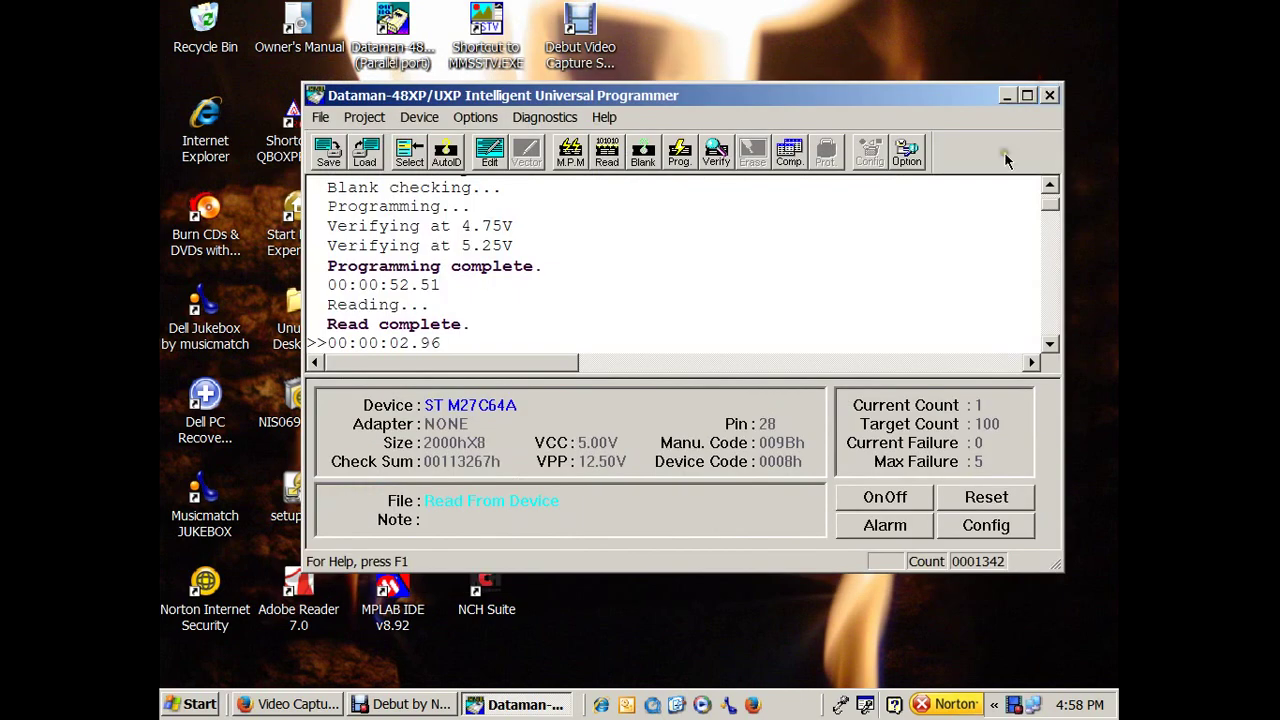
# Close Dataman and bring up Debut Video Capture from the system tray.
pyautogui.click(1051, 96)
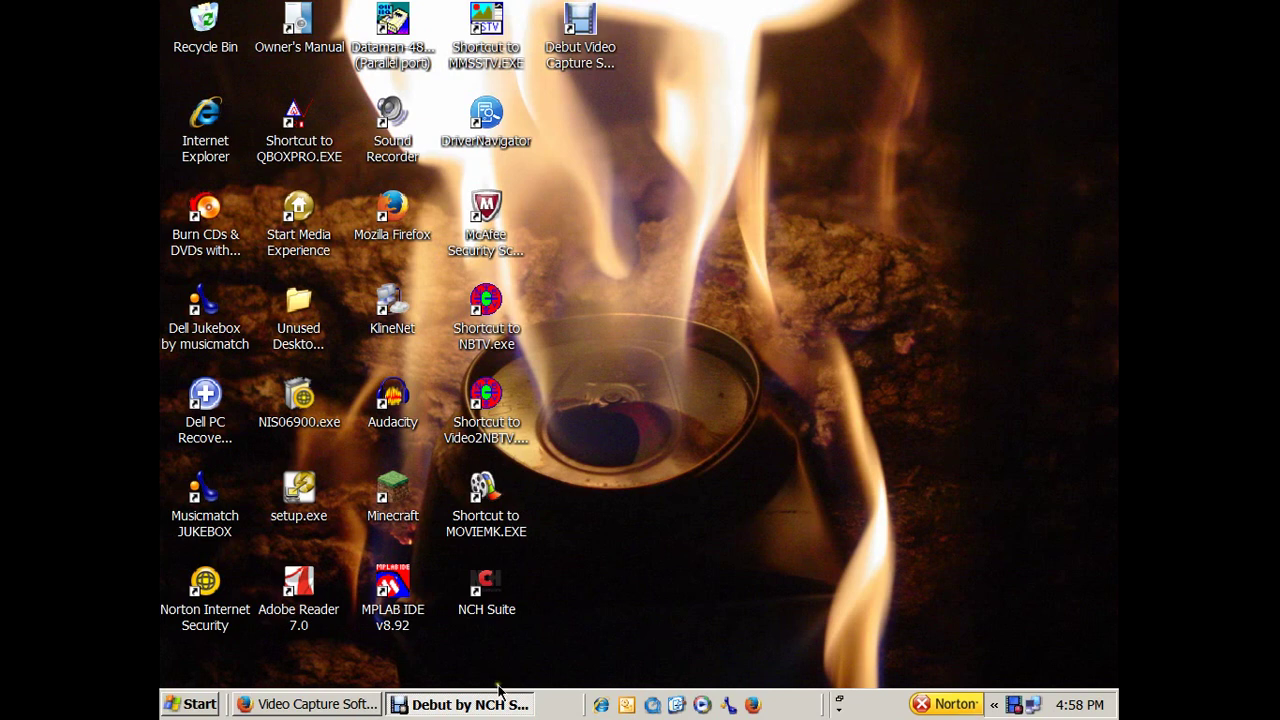
pyautogui.click(1015, 706)
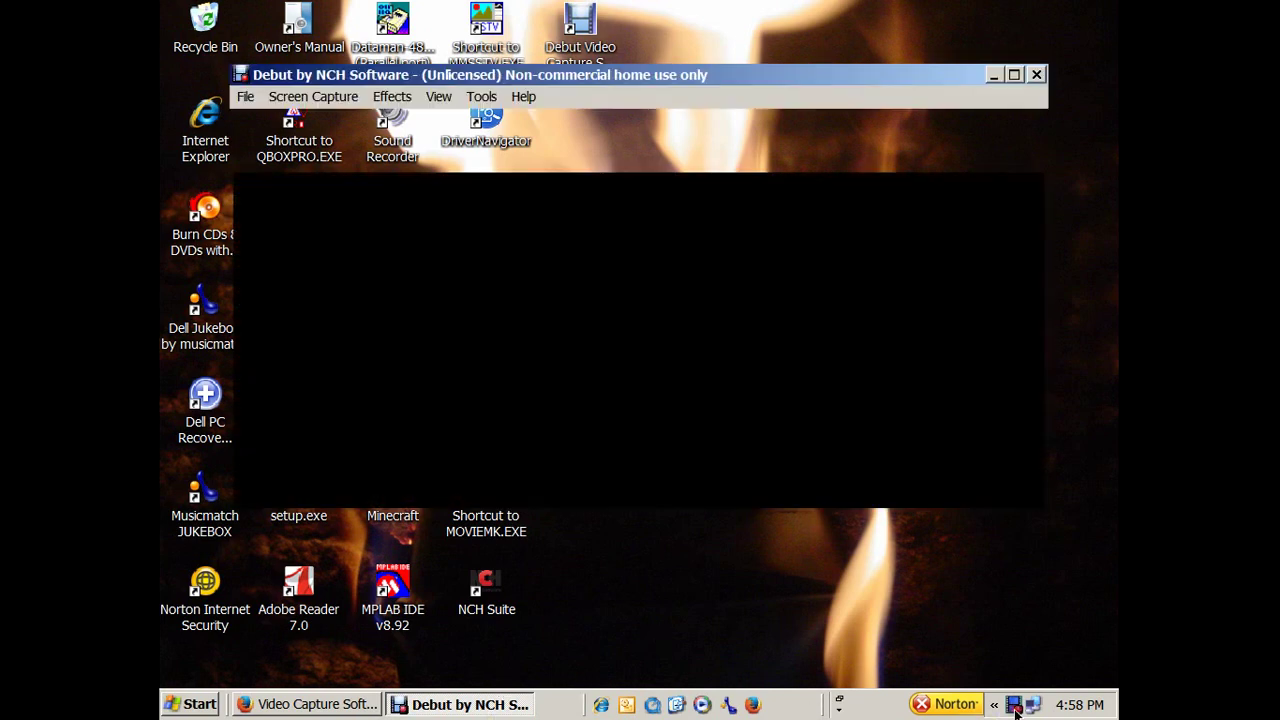